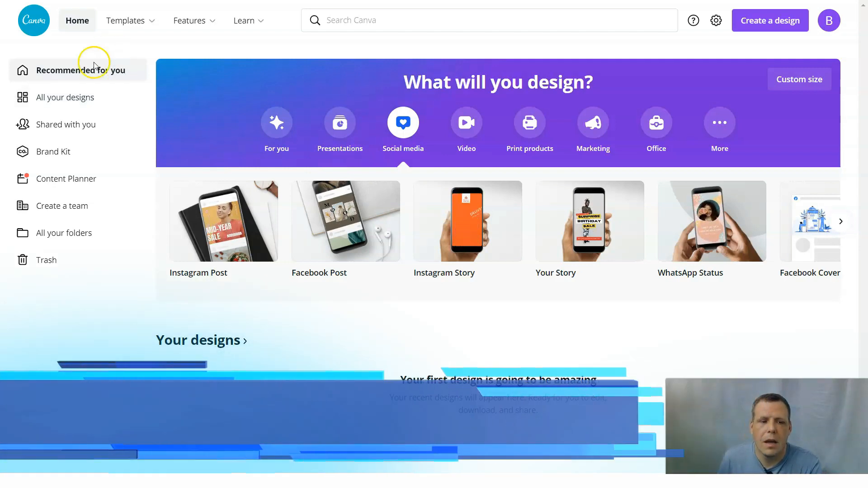
View the list of all your designs and the designs shared with you.
{"action": "left_click", "coordinate": [66, 98]}
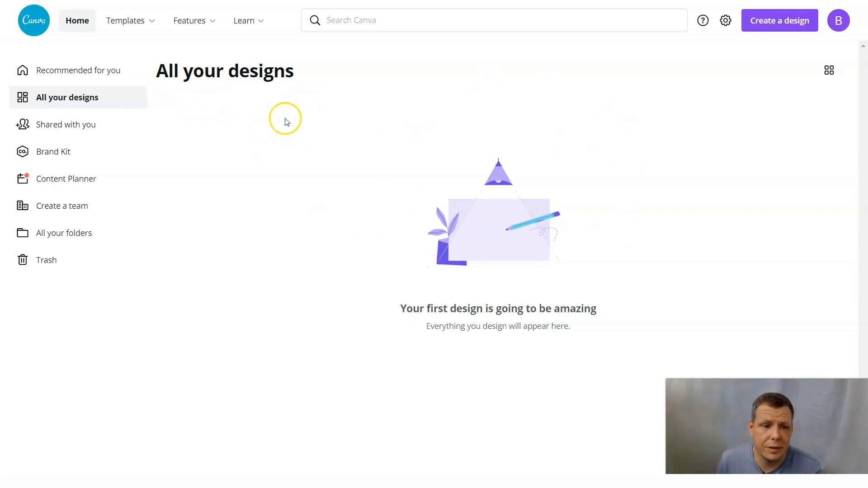
{"action": "left_click", "coordinate": [93, 130]}
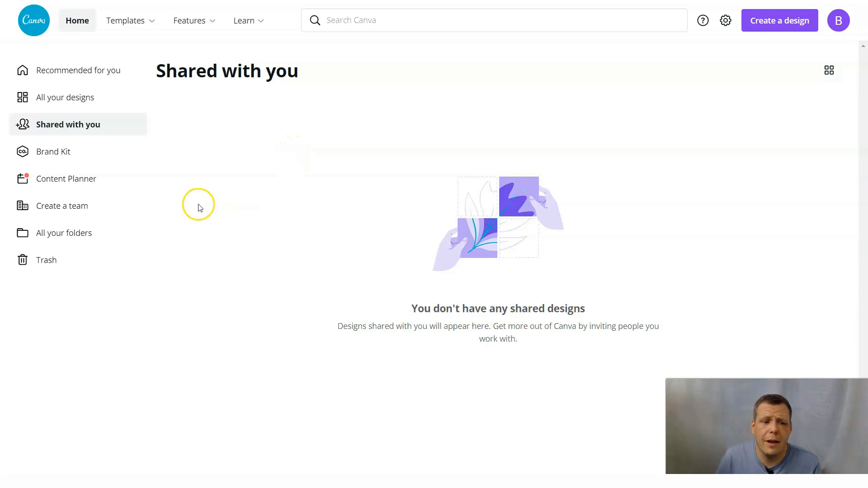
Open the Brand Kit, move past the logo tip and try to add a brand logo from a file.
{"action": "left_click", "coordinate": [73, 154]}
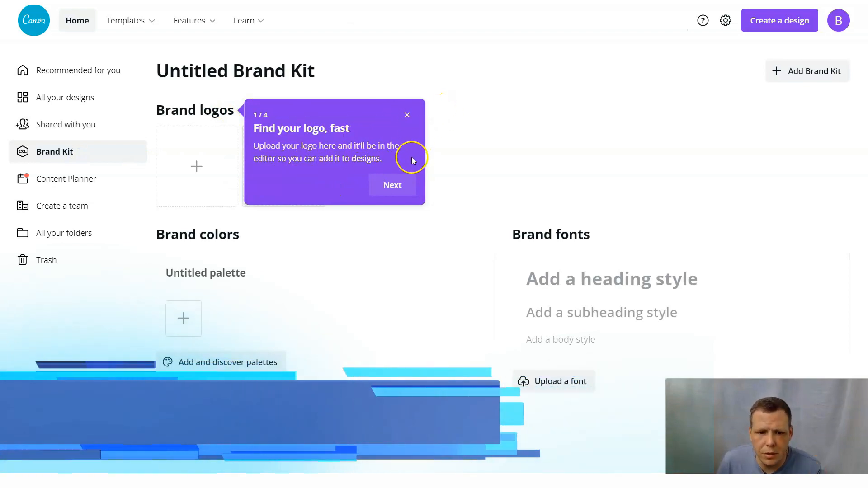
{"action": "left_click", "coordinate": [404, 193]}
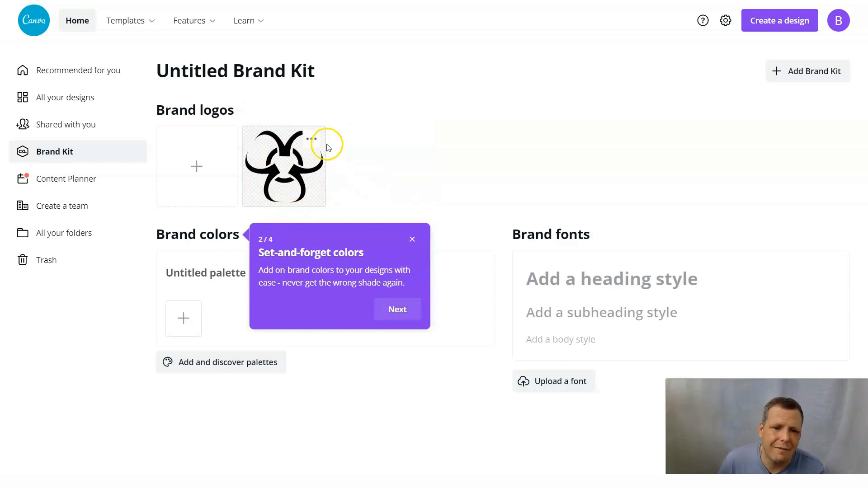
{"action": "left_click", "coordinate": [208, 172]}
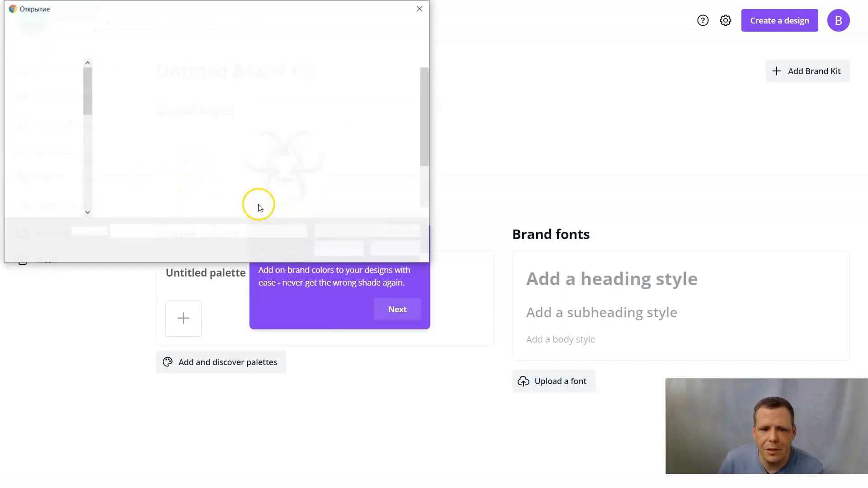
{"action": "double_click", "coordinate": [131, 90]}
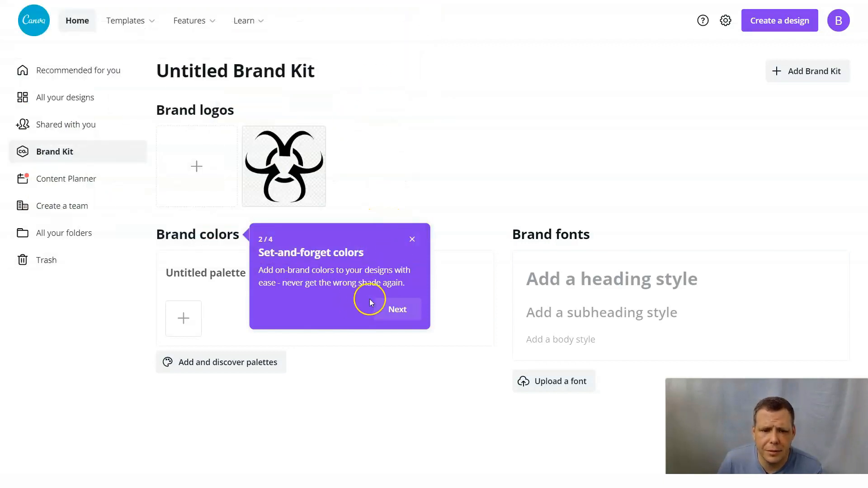
Complete the Brand Kit introduction tour through the color, font and first branded design tips.
{"action": "left_click", "coordinate": [401, 309]}
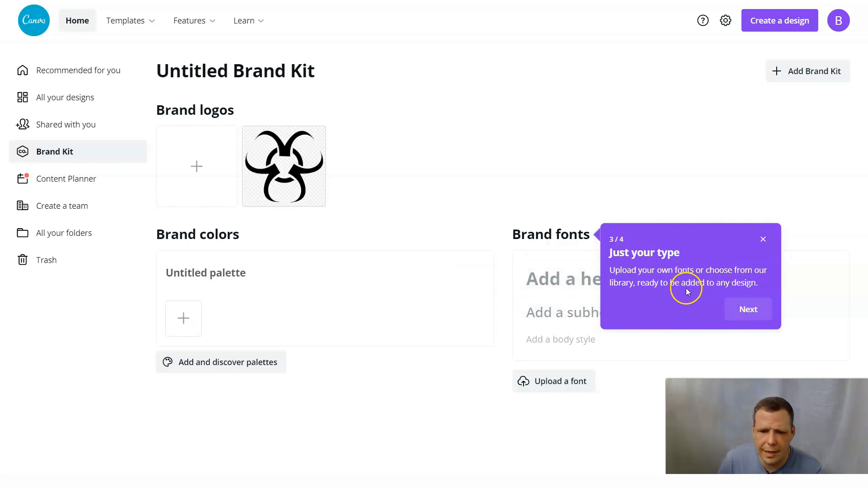
{"action": "left_click", "coordinate": [753, 310]}
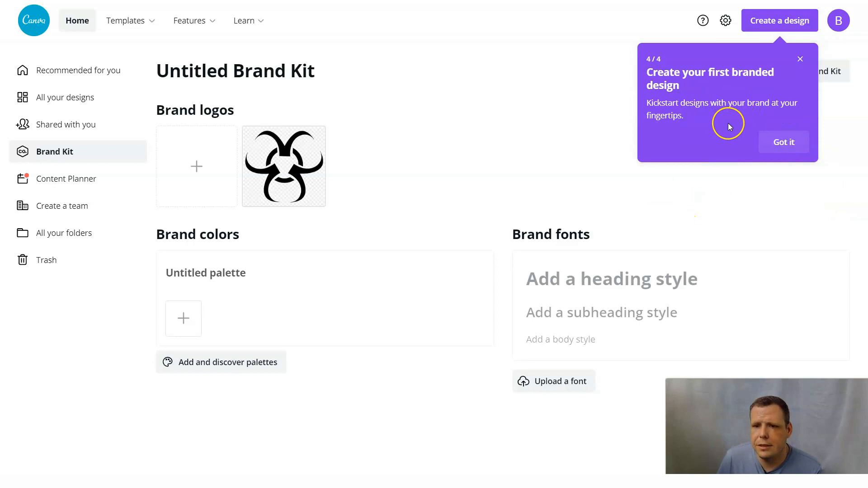
{"action": "left_click", "coordinate": [784, 142]}
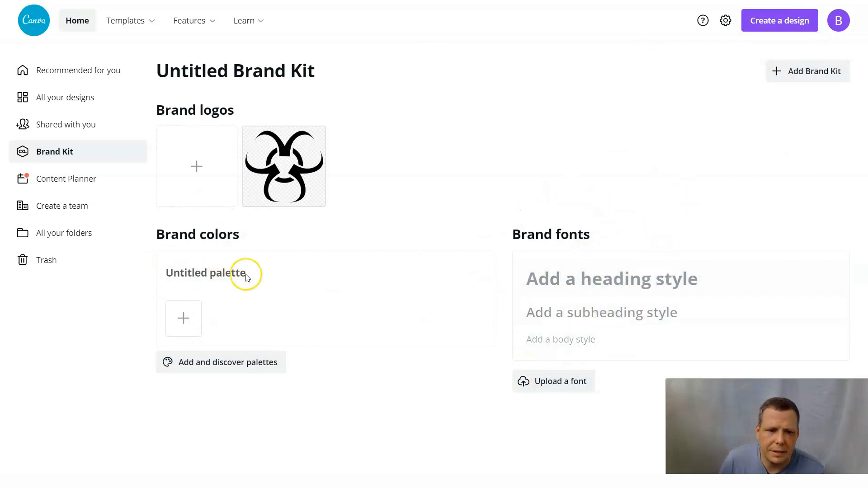
View the content planner, and examine the roles available for invited members on the team creation page.
{"action": "left_click", "coordinate": [85, 185]}
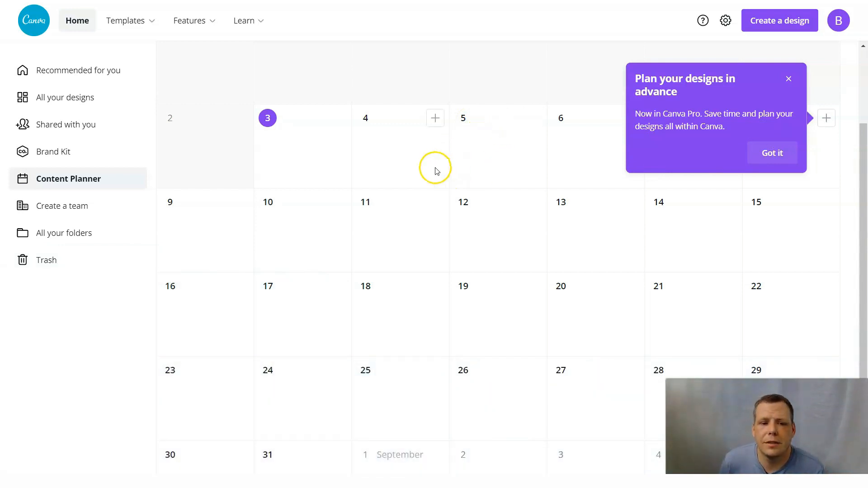
{"action": "left_click", "coordinate": [85, 209]}
{"action": "scroll", "coordinate": [265, 247], "scroll_direction": "down", "scroll_amount": 10}
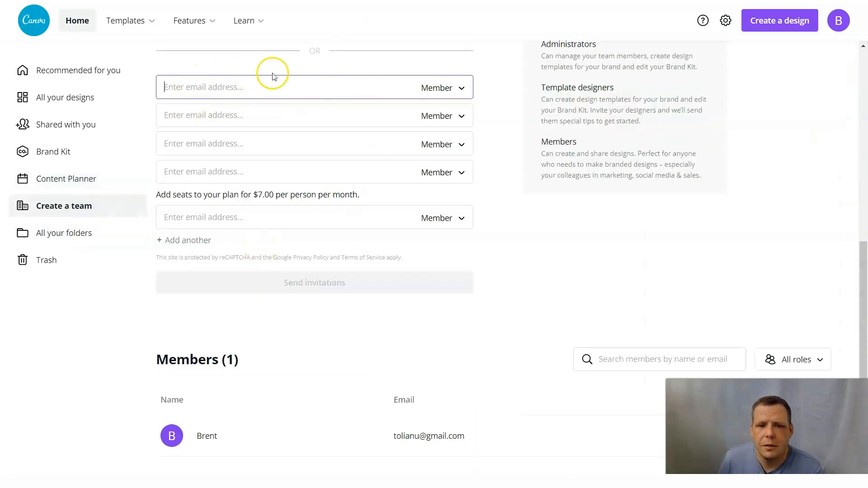
{"action": "left_click", "coordinate": [463, 88]}
{"action": "scroll", "coordinate": [492, 85], "scroll_direction": "up", "scroll_amount": 1}
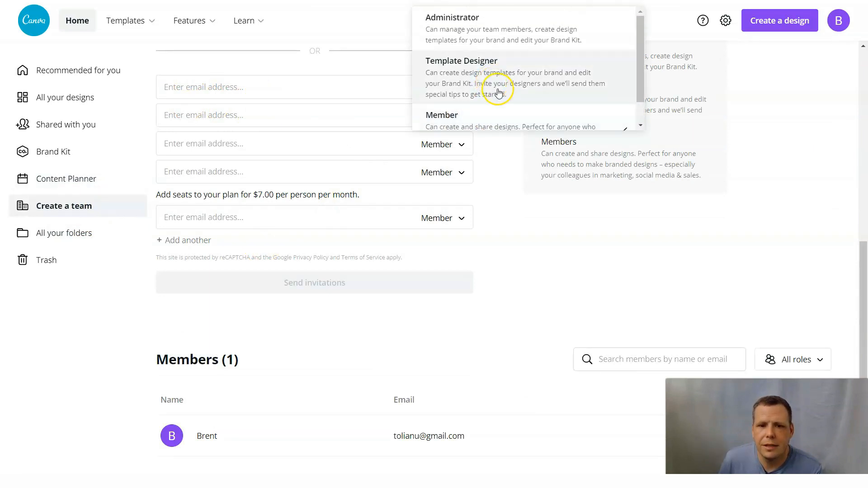
{"action": "scroll", "coordinate": [510, 93], "scroll_direction": "down", "scroll_amount": 1}
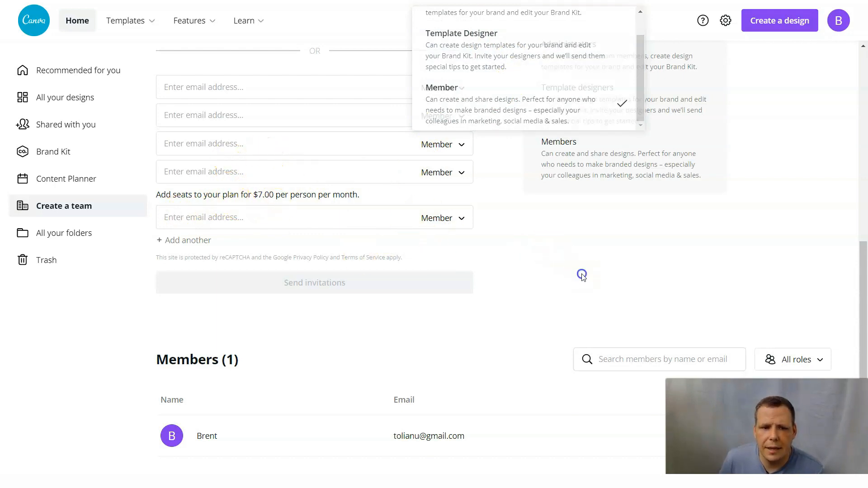
{"action": "left_click", "coordinate": [582, 274]}
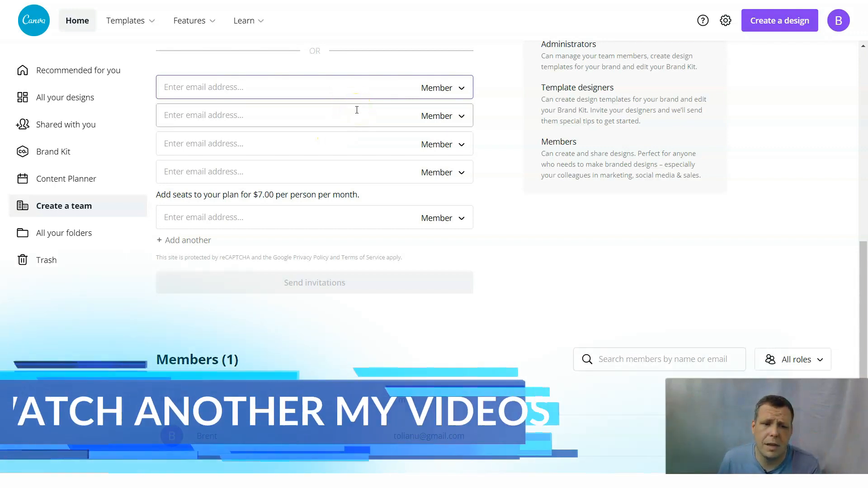
View all folders and the trash, and return to the list of all designs.
{"action": "left_click", "coordinate": [92, 235]}
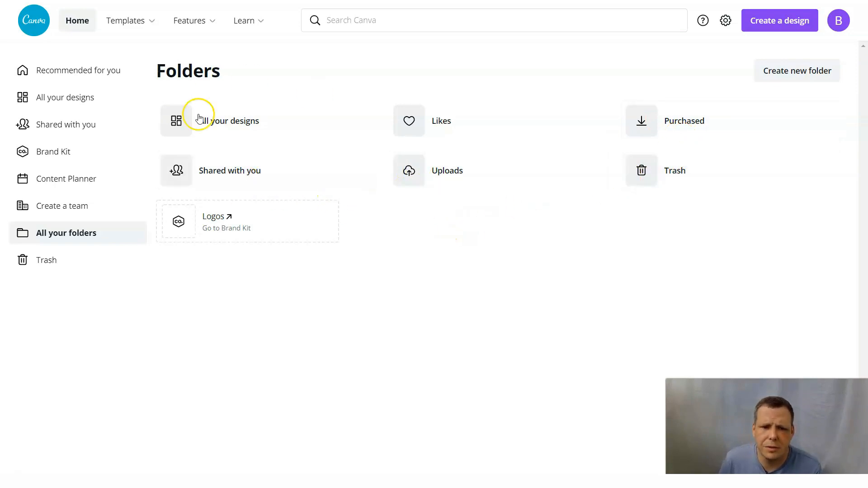
{"action": "left_click", "coordinate": [61, 256]}
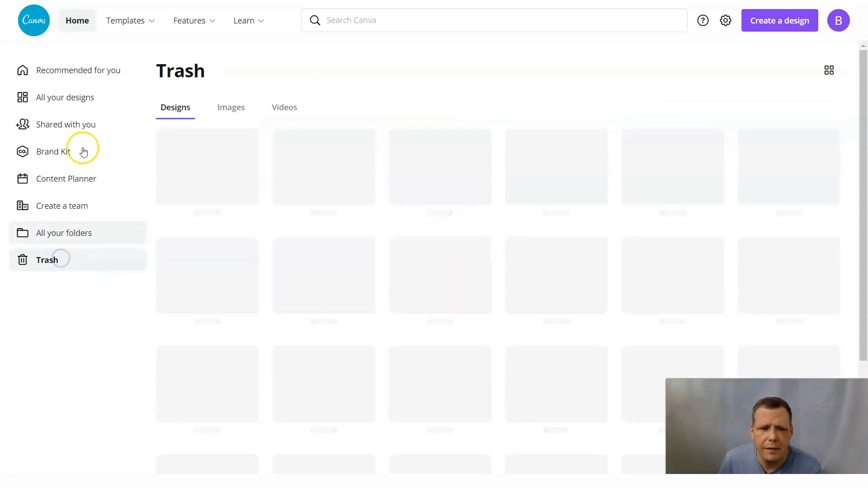
{"action": "left_click", "coordinate": [49, 94]}
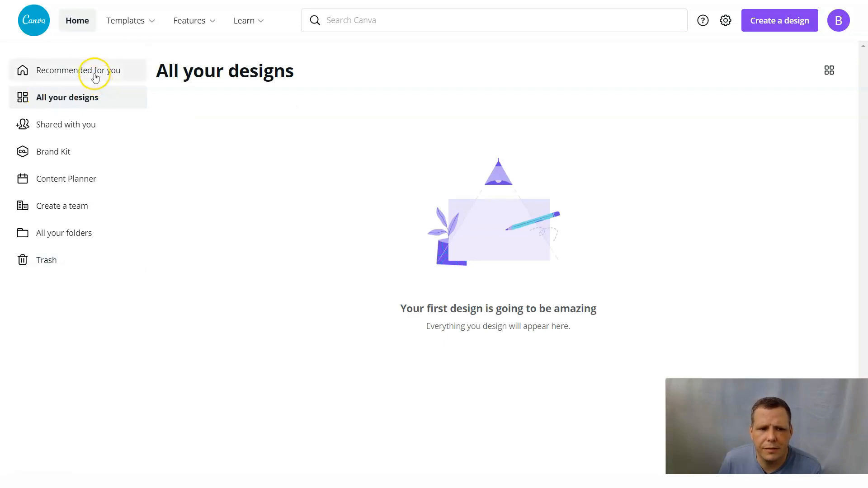
Survey the template categories and learning resources, and open the Instagram post templates.
{"action": "mouse_move", "coordinate": [110, 42]}
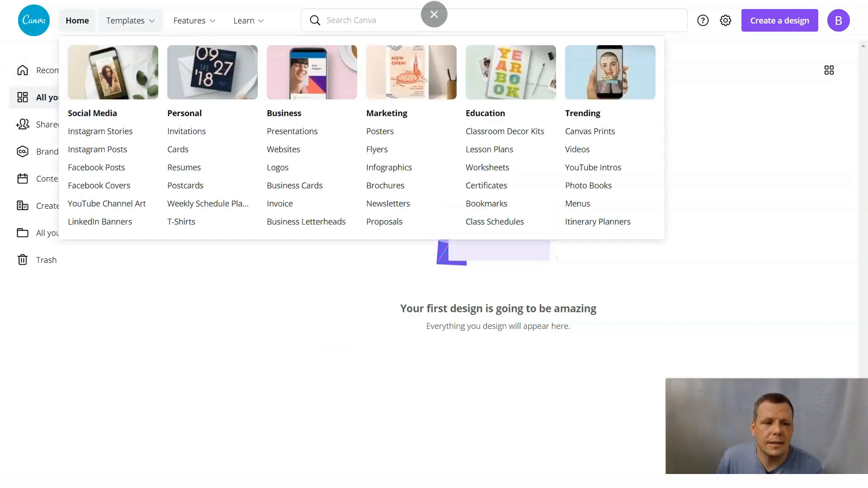
{"action": "mouse_move", "coordinate": [154, 10]}
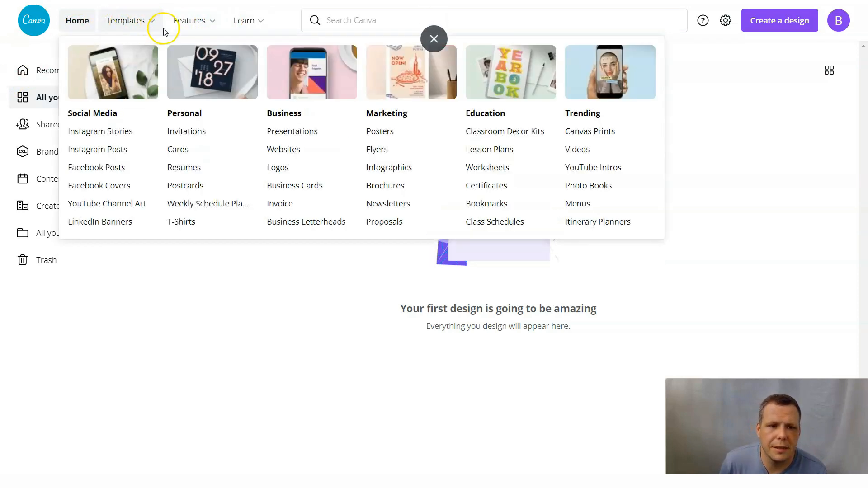
{"action": "mouse_move", "coordinate": [265, 33]}
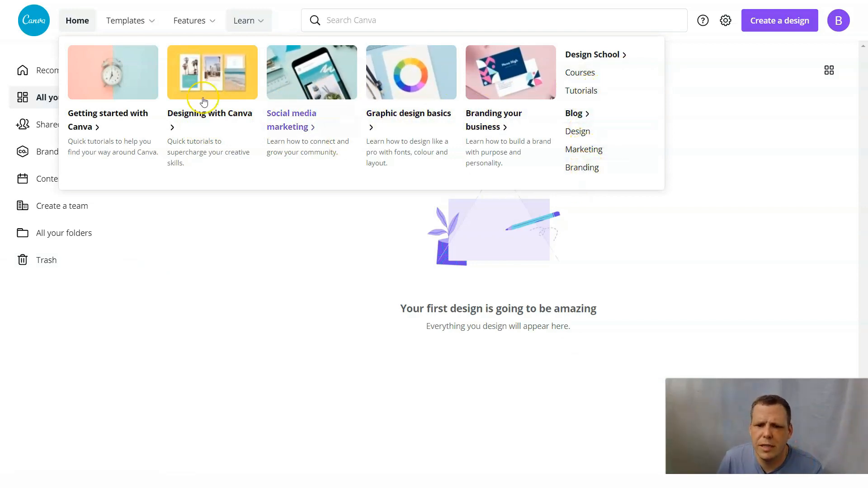
{"action": "mouse_move", "coordinate": [140, 35]}
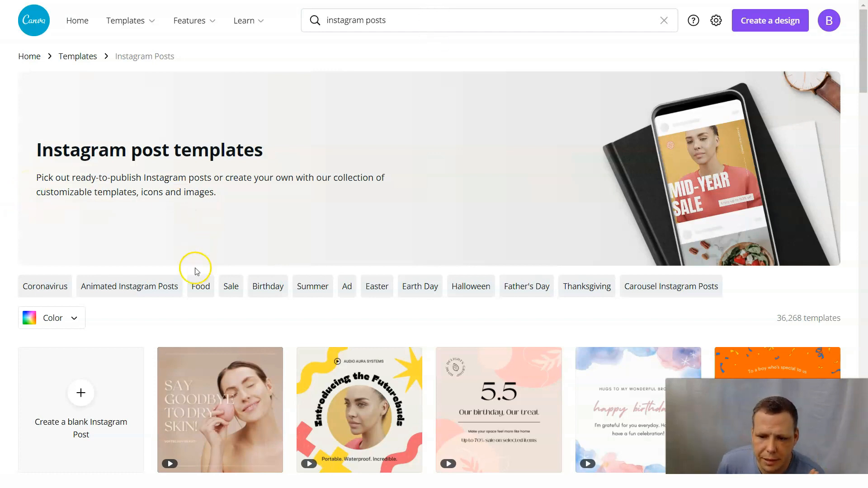
Examine the design types available for a new design, including the custom size fields, without creating one.
{"action": "left_click", "coordinate": [779, 22]}
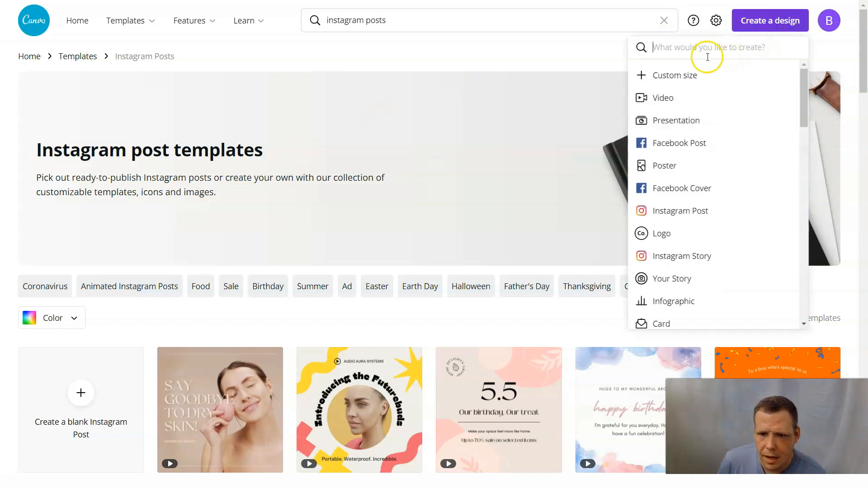
{"action": "left_click", "coordinate": [687, 85]}
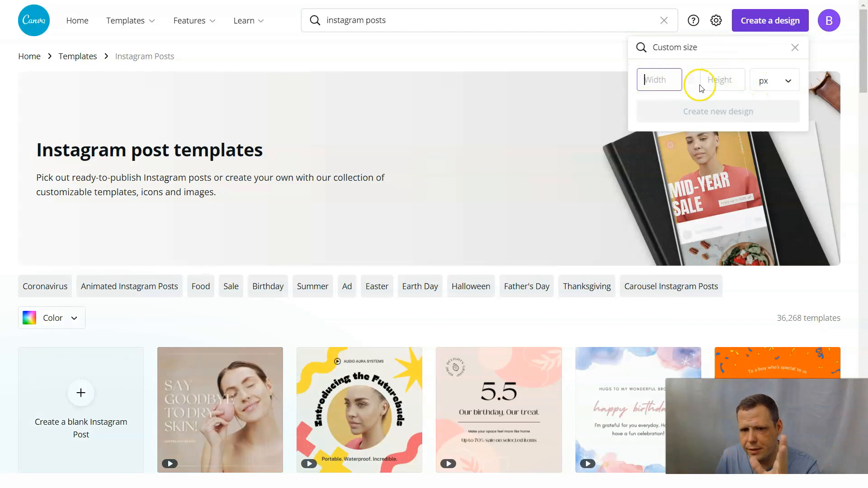
{"action": "left_click", "coordinate": [798, 48]}
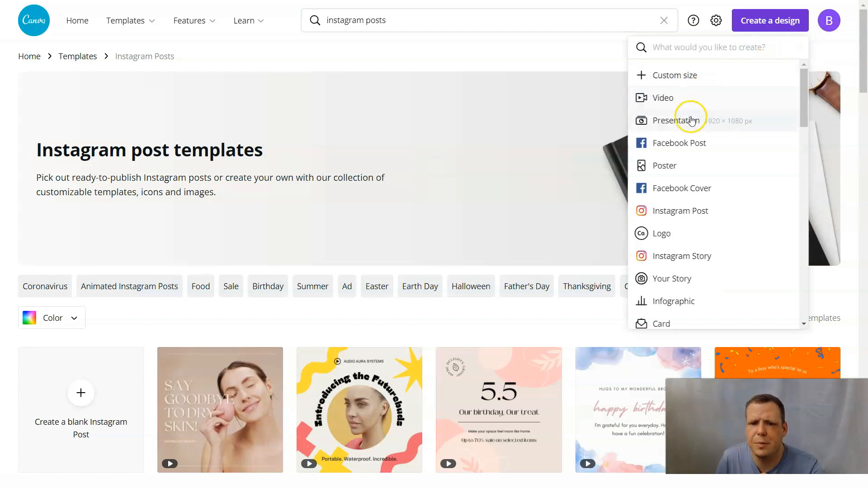
{"action": "scroll", "coordinate": [688, 232], "scroll_direction": "down", "scroll_amount": 10}
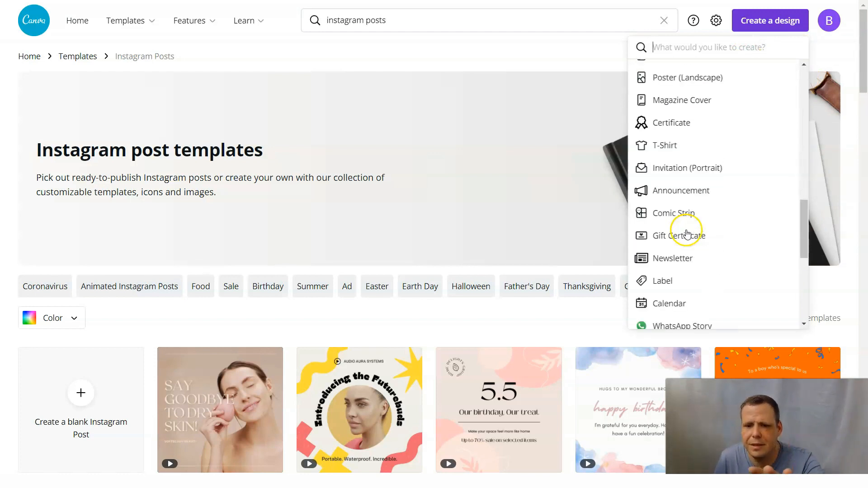
{"action": "scroll", "coordinate": [688, 233], "scroll_direction": "down", "scroll_amount": 5}
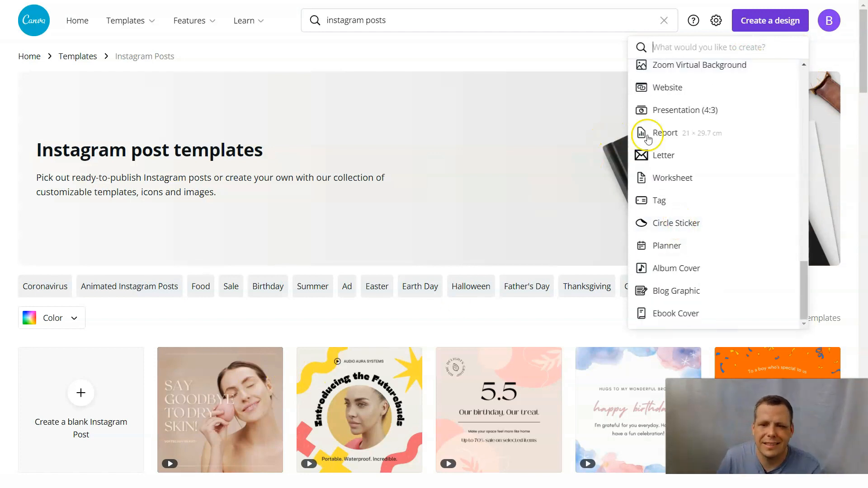
{"action": "scroll", "coordinate": [382, 154], "scroll_direction": "down", "scroll_amount": 1}
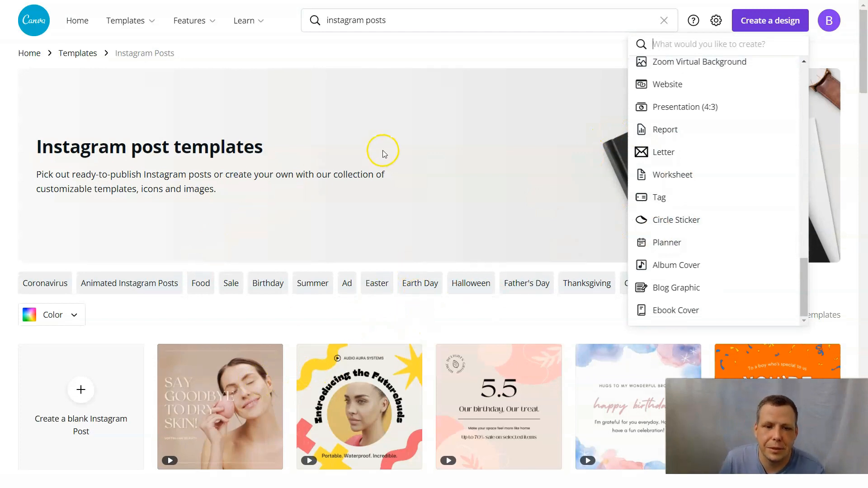
{"action": "scroll", "coordinate": [407, 140], "scroll_direction": "down", "scroll_amount": 5}
{"action": "scroll", "coordinate": [442, 128], "scroll_direction": "up", "scroll_amount": 5}
{"action": "left_click", "coordinate": [578, 68]}
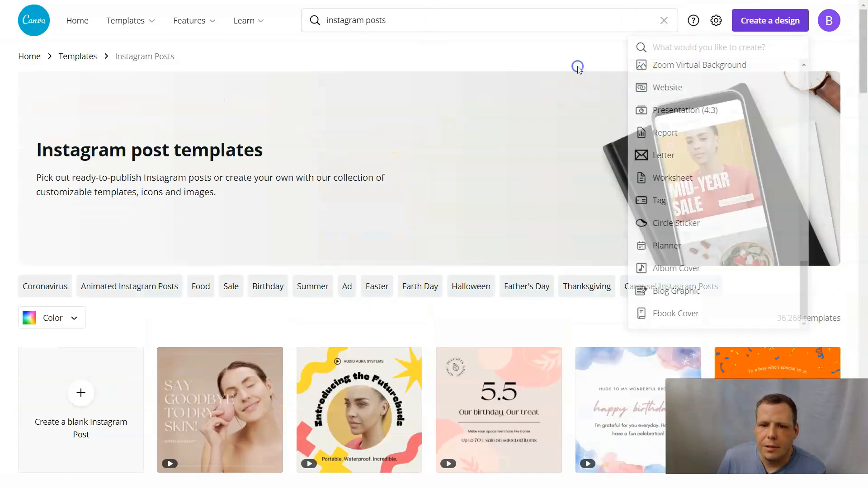
Browse the Instagram post templates and filter them to the Coronavirus category.
{"action": "scroll", "coordinate": [118, 249], "scroll_direction": "down", "scroll_amount": 1}
{"action": "scroll", "coordinate": [123, 233], "scroll_direction": "up", "scroll_amount": 1}
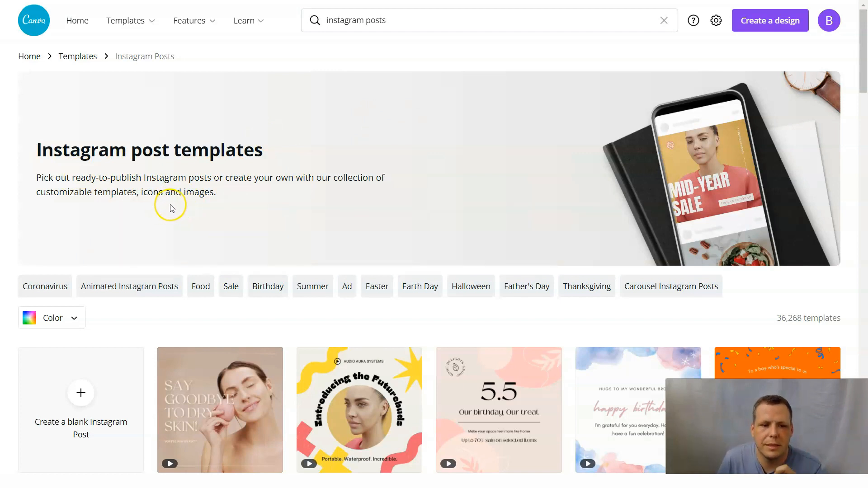
{"action": "scroll", "coordinate": [178, 205], "scroll_direction": "down", "scroll_amount": 4}
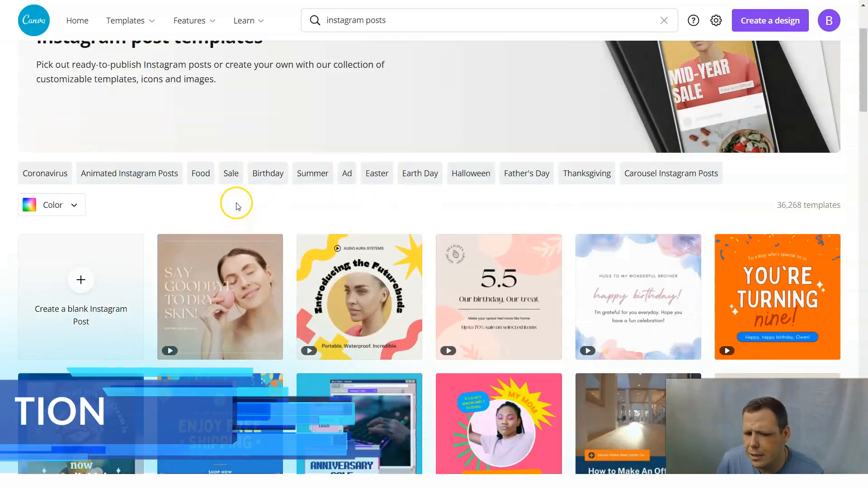
{"action": "scroll", "coordinate": [213, 123], "scroll_direction": "up", "scroll_amount": 1}
{"action": "scroll", "coordinate": [214, 122], "scroll_direction": "down", "scroll_amount": 3}
{"action": "scroll", "coordinate": [218, 124], "scroll_direction": "up", "scroll_amount": 4}
{"action": "left_click", "coordinate": [43, 230]}
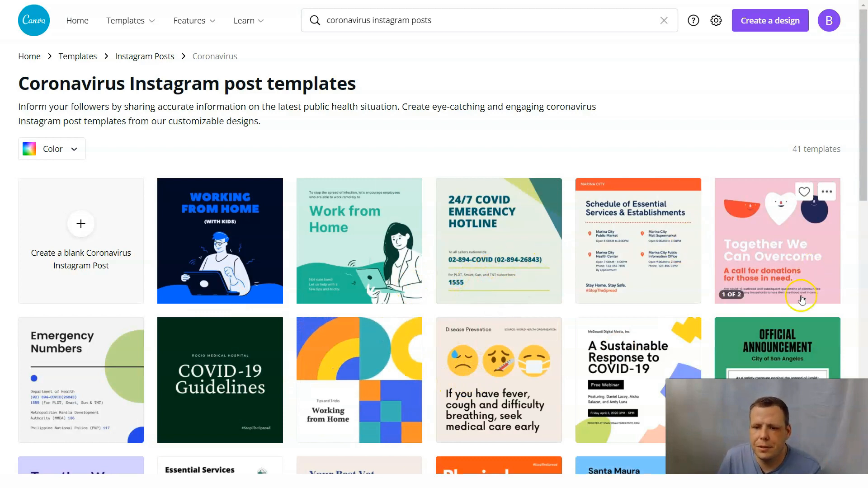
Look through the Coronavirus Instagram post templates and return to the full Instagram post collection.
{"action": "scroll", "coordinate": [800, 294], "scroll_direction": "down", "scroll_amount": 1}
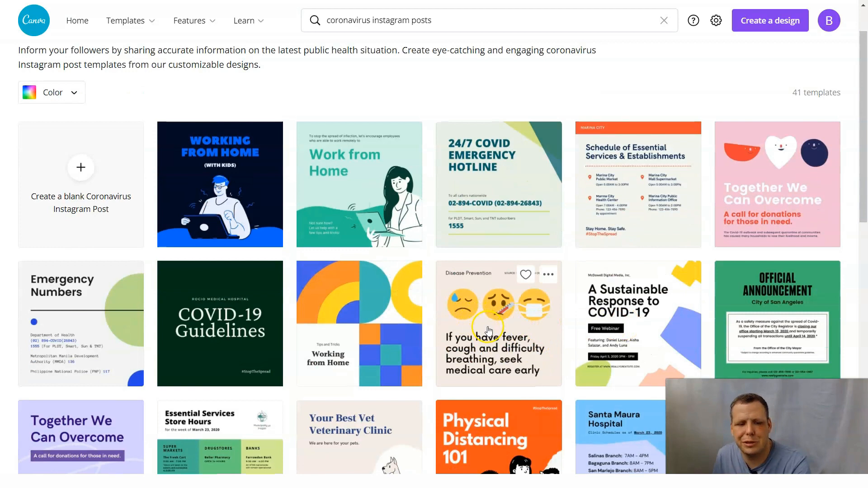
{"action": "scroll", "coordinate": [488, 332], "scroll_direction": "down", "scroll_amount": 4}
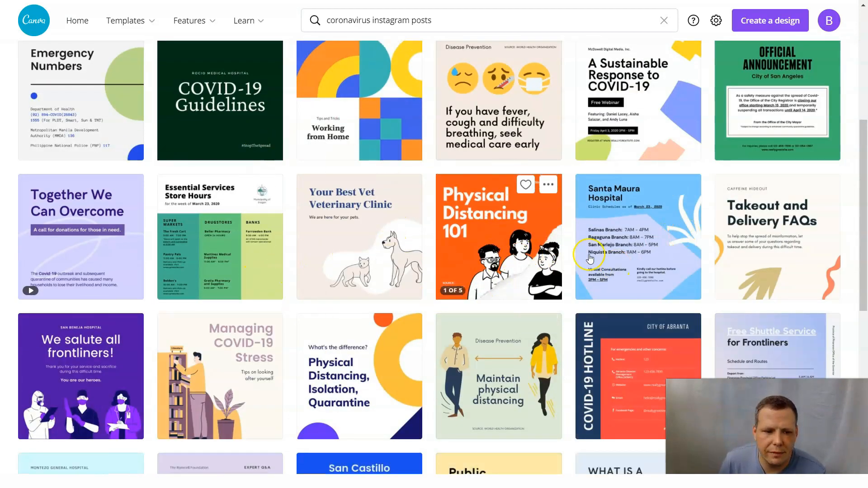
{"action": "scroll", "coordinate": [590, 259], "scroll_direction": "up", "scroll_amount": 5}
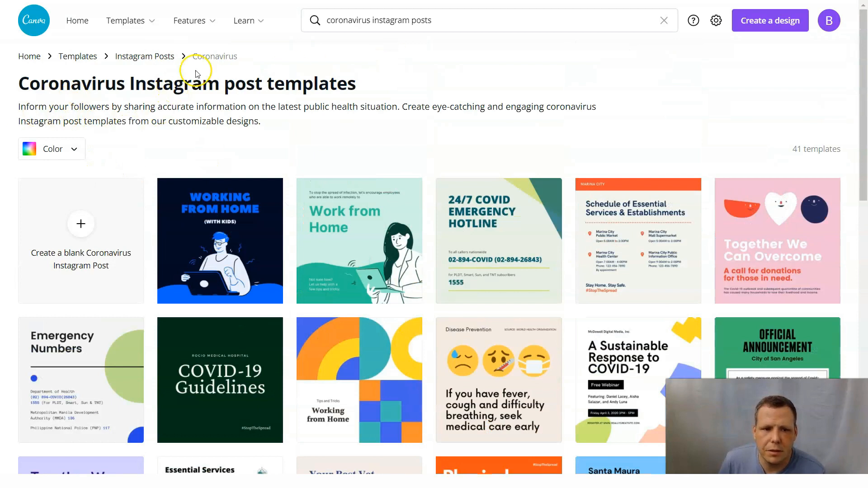
{"action": "left_click", "coordinate": [149, 58]}
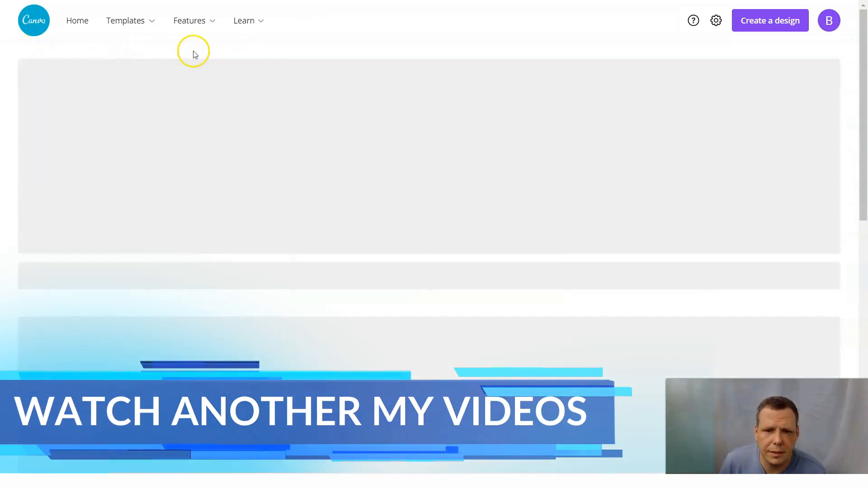
Look through the Animated Instagram Posts templates and return to the full Instagram post collection.
{"action": "scroll", "coordinate": [382, 280], "scroll_direction": "down", "scroll_amount": 2}
{"action": "scroll", "coordinate": [313, 269], "scroll_direction": "up", "scroll_amount": 2}
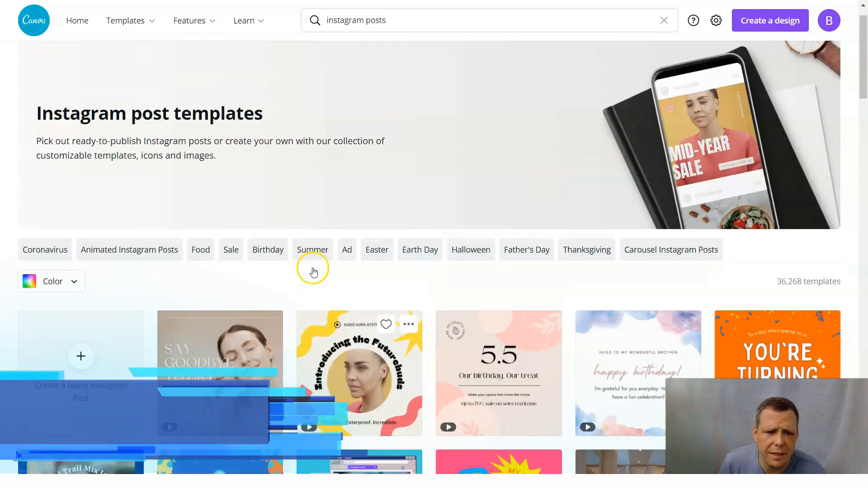
{"action": "left_click", "coordinate": [135, 284]}
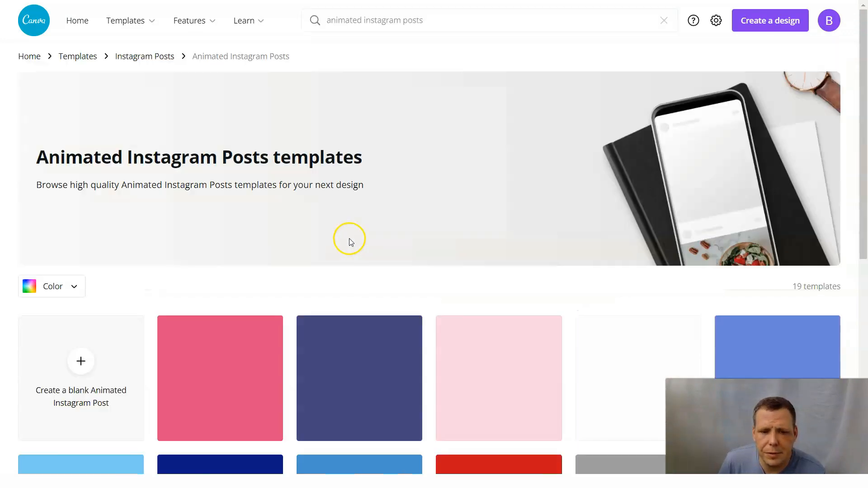
{"action": "scroll", "coordinate": [478, 267], "scroll_direction": "down", "scroll_amount": 2}
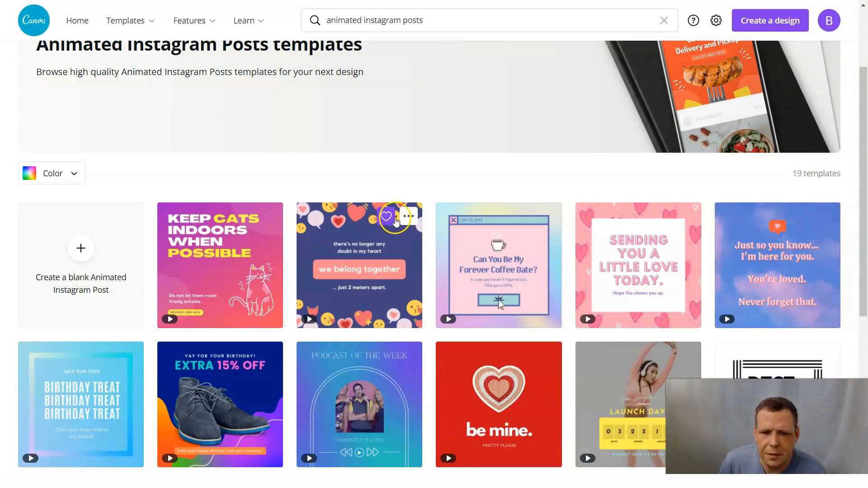
{"action": "scroll", "coordinate": [388, 271], "scroll_direction": "down", "scroll_amount": 1}
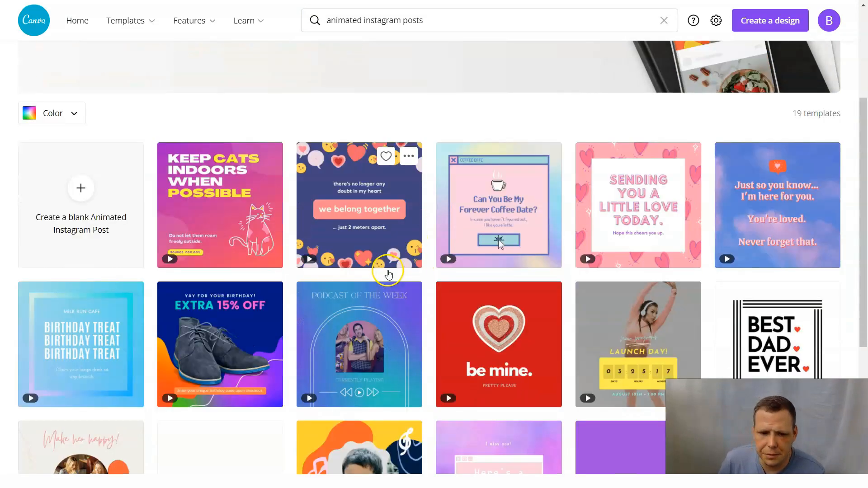
{"action": "scroll", "coordinate": [388, 273], "scroll_direction": "down", "scroll_amount": 1}
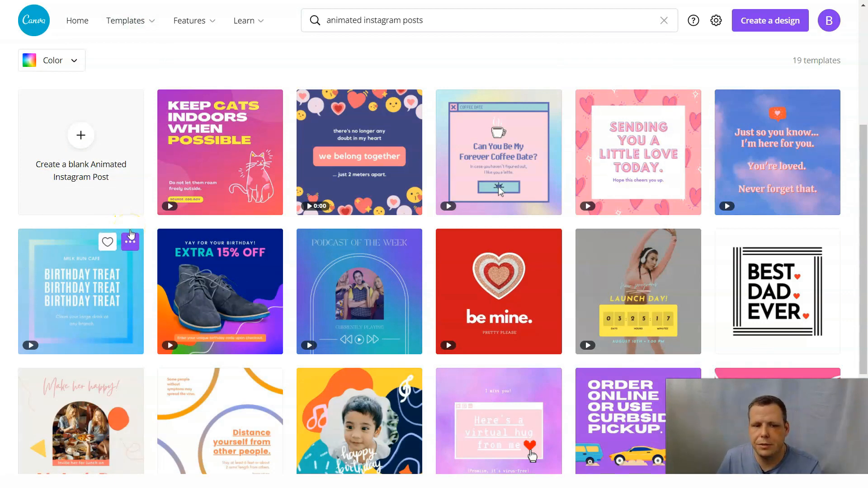
{"action": "left_click", "coordinate": [123, 165]}
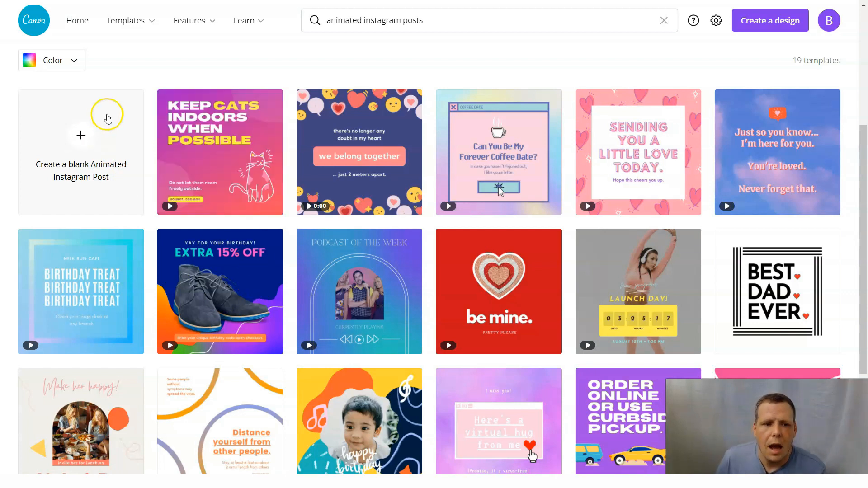
{"action": "mouse_move", "coordinate": [144, 22]}
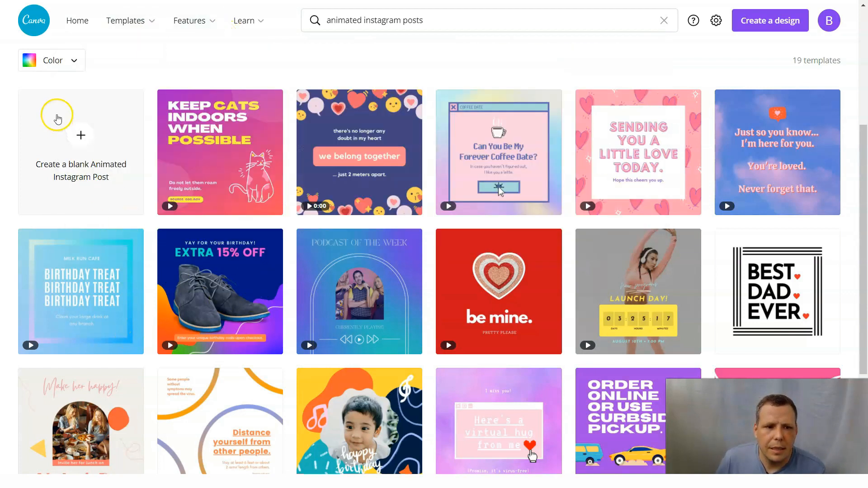
{"action": "scroll", "coordinate": [81, 106], "scroll_direction": "up", "scroll_amount": 5}
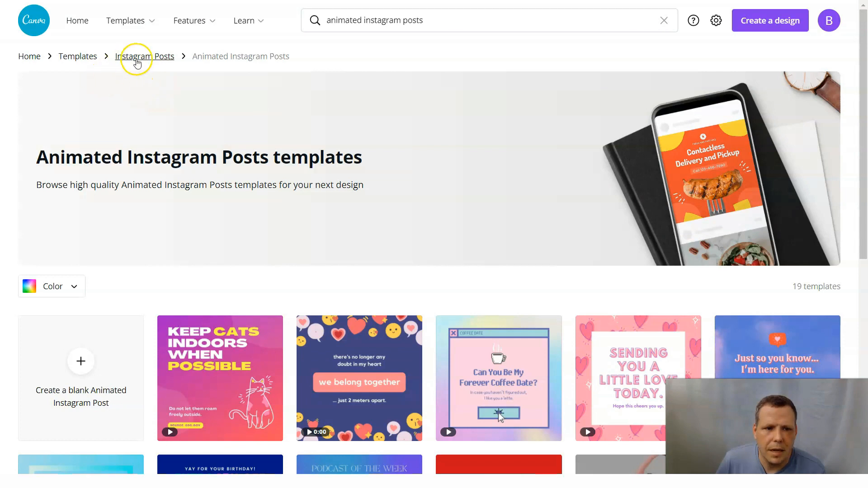
{"action": "left_click", "coordinate": [144, 56]}
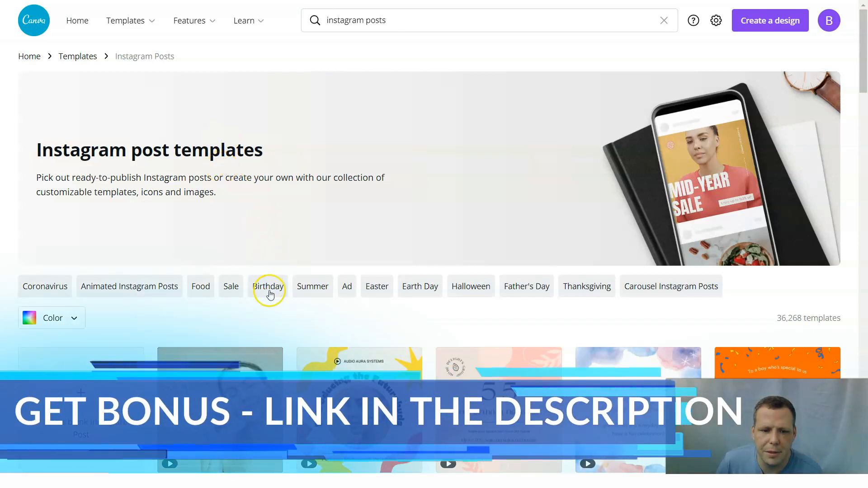
Filter the Instagram post templates to Birthday and open the Zoom Party nightlife invitation template for customizing.
{"action": "left_click", "coordinate": [269, 290]}
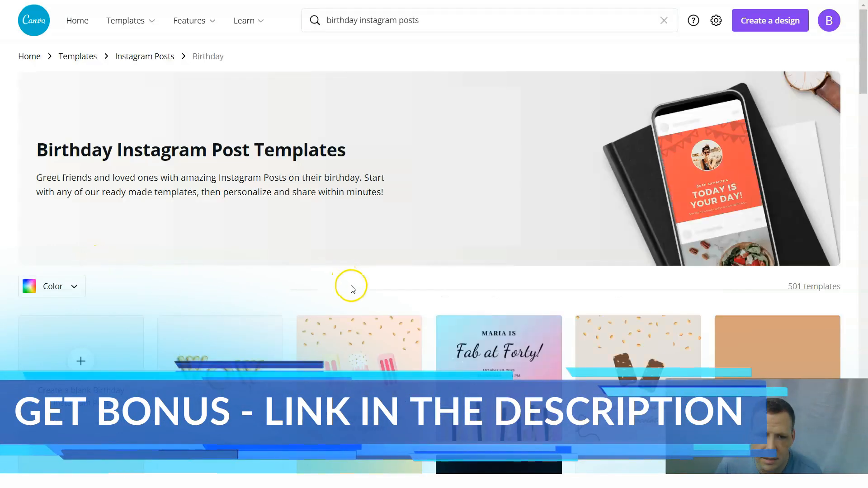
{"action": "scroll", "coordinate": [441, 238], "scroll_direction": "down", "scroll_amount": 3}
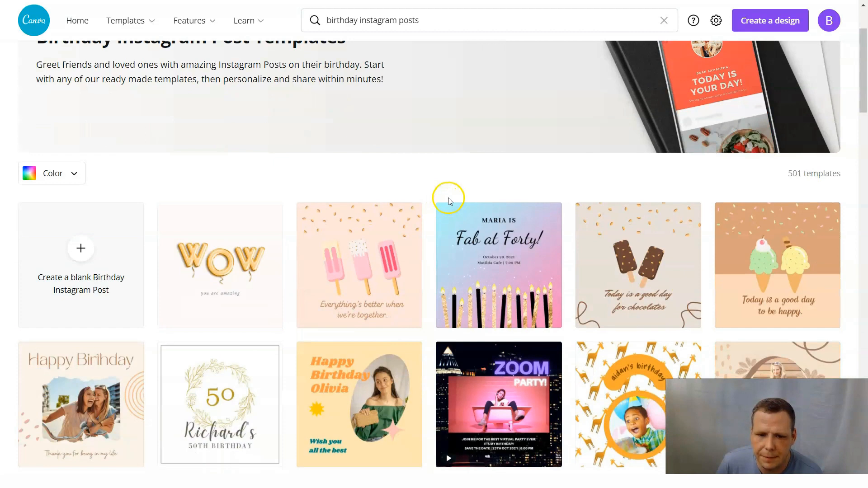
{"action": "scroll", "coordinate": [416, 272], "scroll_direction": "down", "scroll_amount": 4}
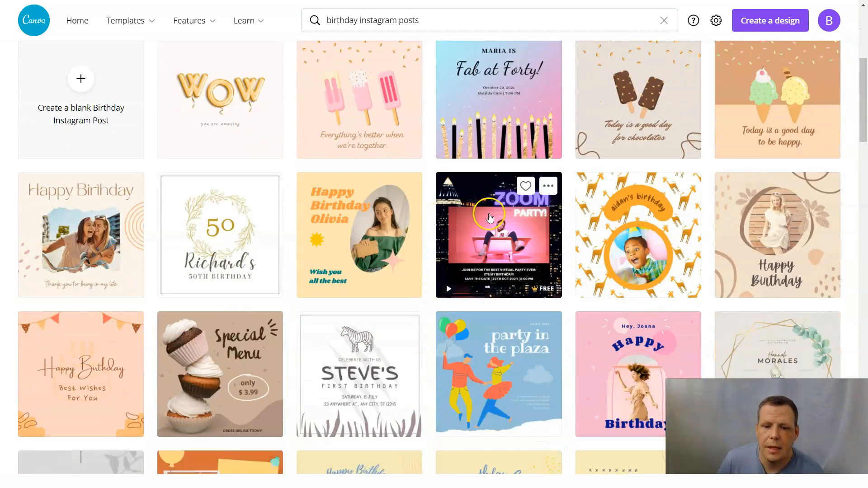
{"action": "left_click", "coordinate": [490, 218]}
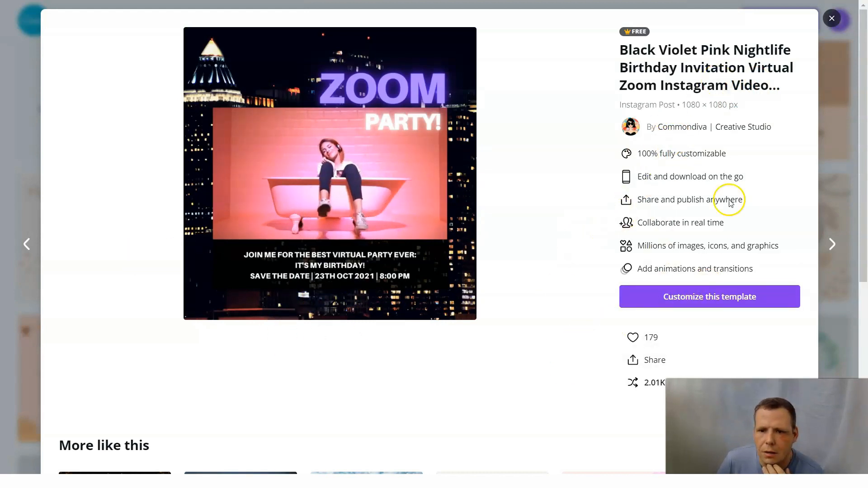
{"action": "left_click", "coordinate": [702, 304]}
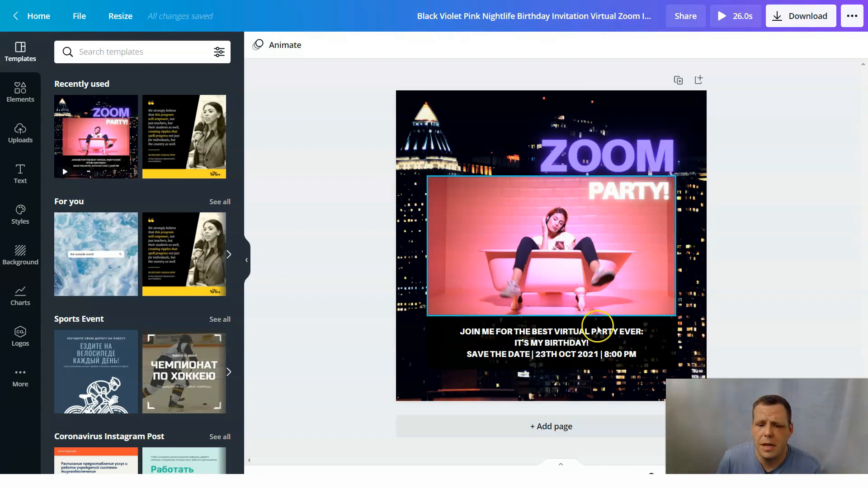
Add a blank second page below the Zoom Party design, check the copy and paste options, and delete that page.
{"action": "left_click", "coordinate": [545, 425]}
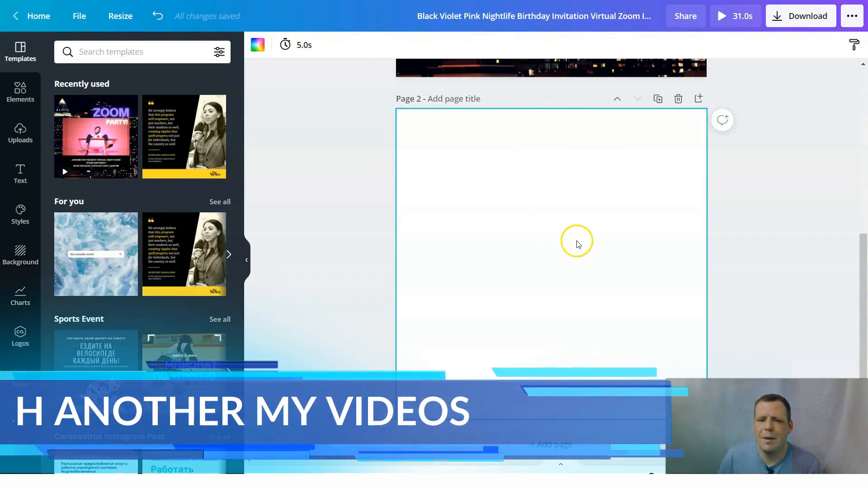
{"action": "scroll", "coordinate": [575, 245], "scroll_direction": "up", "scroll_amount": 4}
{"action": "right_click", "coordinate": [702, 183]}
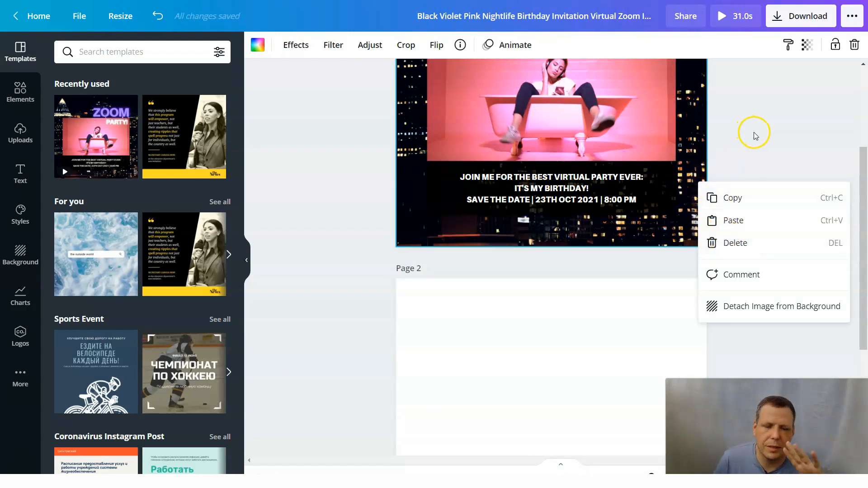
{"action": "left_click", "coordinate": [827, 121]}
{"action": "right_click", "coordinate": [577, 353]}
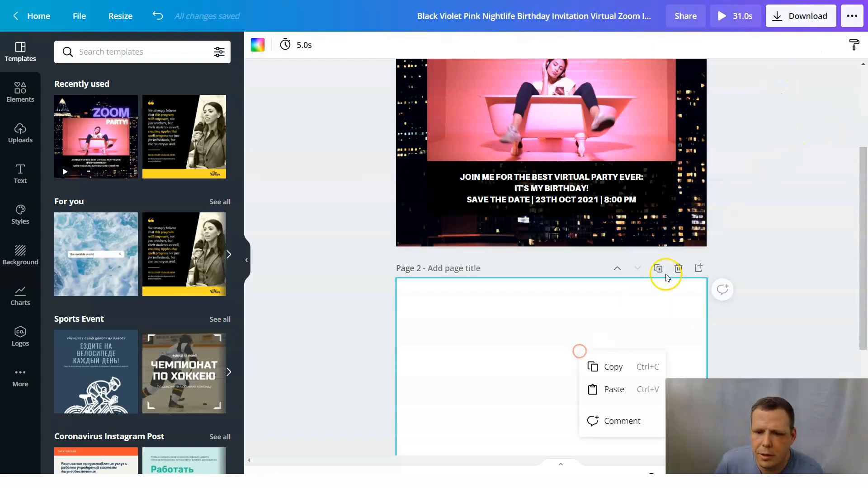
{"action": "left_click", "coordinate": [678, 268]}
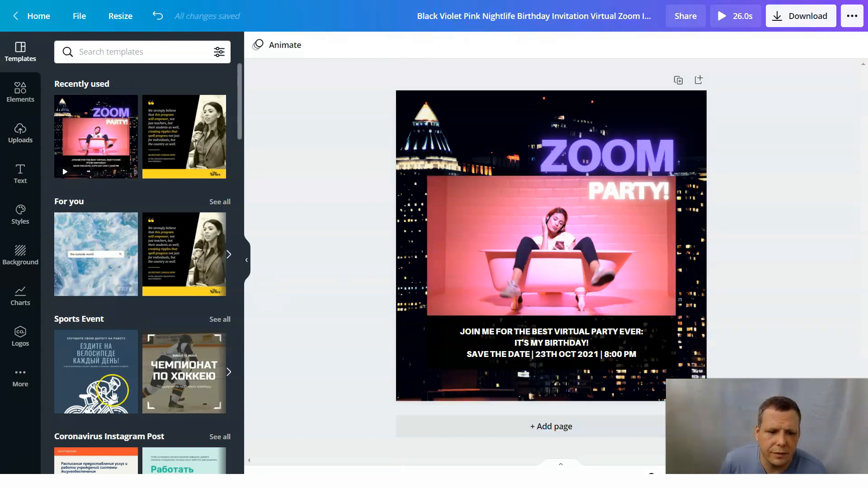
Search the editor's templates for Christmas, look through the matching designs, and clear the search.
{"action": "left_click", "coordinate": [141, 56]}
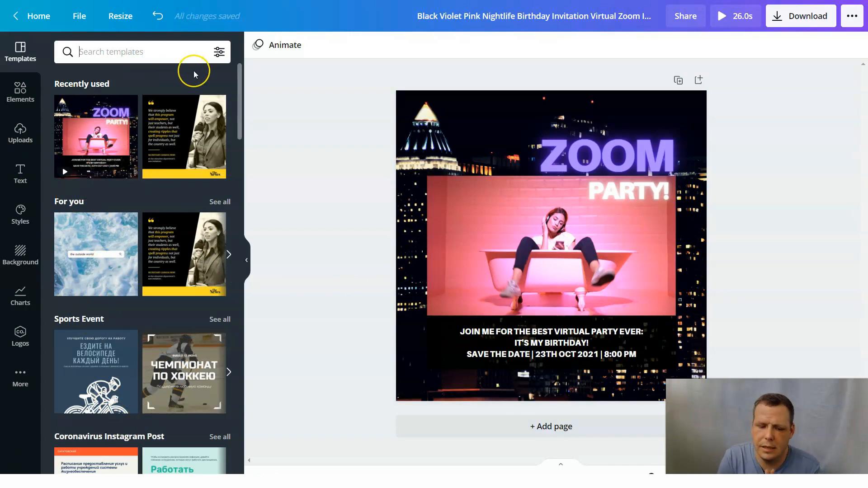
{"action": "type", "text": "cHRISTM"}
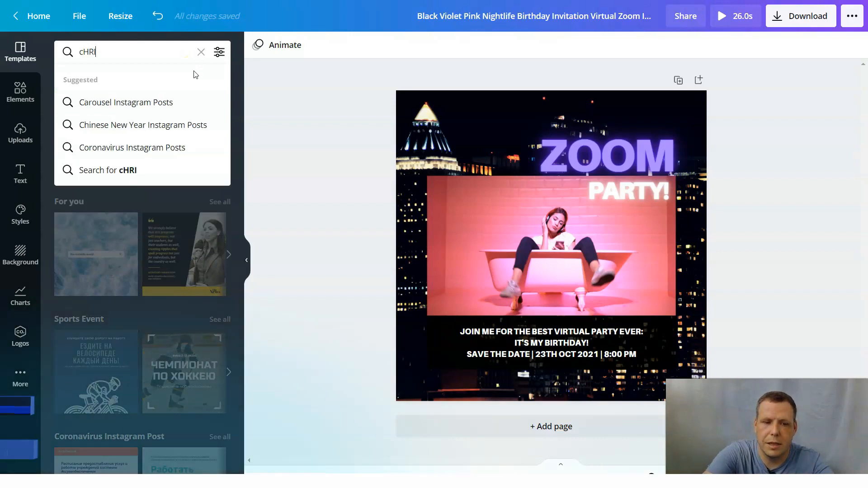
{"action": "key", "text": "BackSpace"}
{"action": "key", "text": "BackSpace"}
{"action": "key", "text": "BackSpace"}
{"action": "key", "text": "BackSpace"}
{"action": "key", "text": "BackSpace"}
{"action": "key", "text": "BackSpace"}
{"action": "key", "text": "BackSpace"}
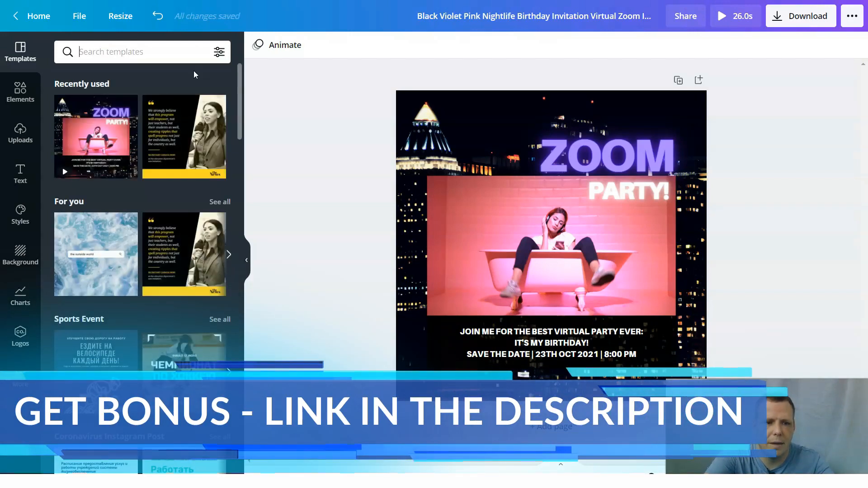
{"action": "type", "text": "Christmas"}
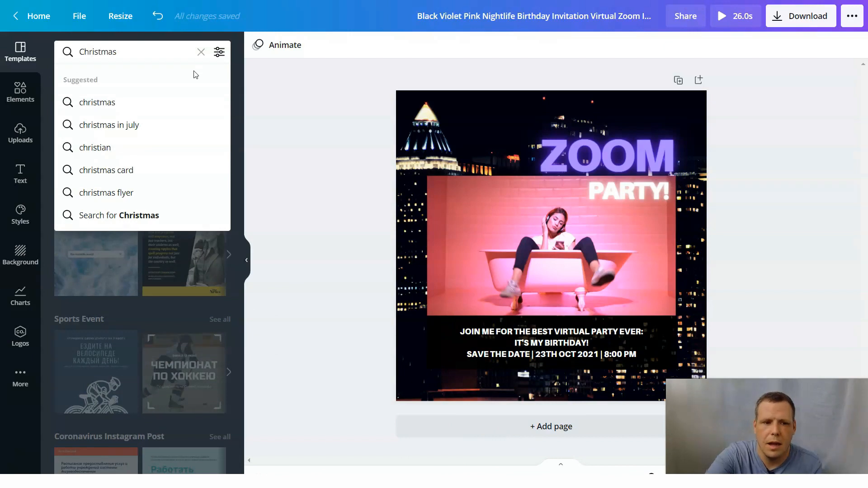
{"action": "key", "text": "Return"}
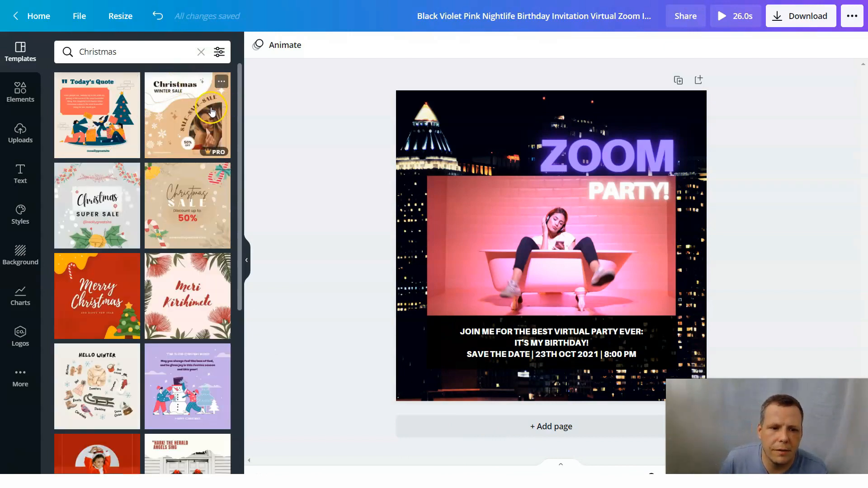
{"action": "scroll", "coordinate": [155, 452], "scroll_direction": "down", "scroll_amount": 5}
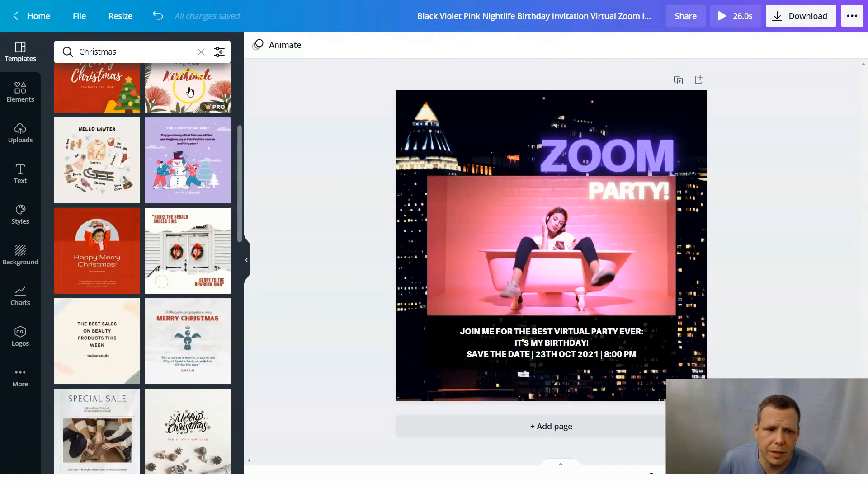
{"action": "left_click", "coordinate": [201, 51]}
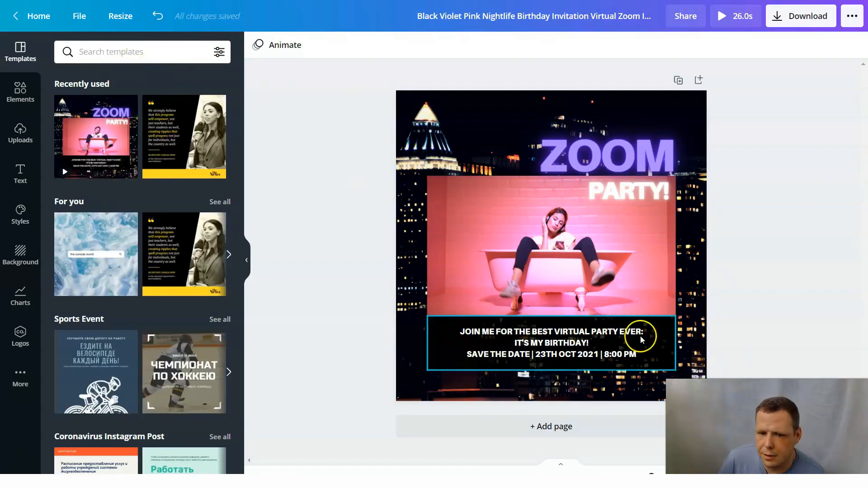
{"action": "left_click", "coordinate": [136, 49]}
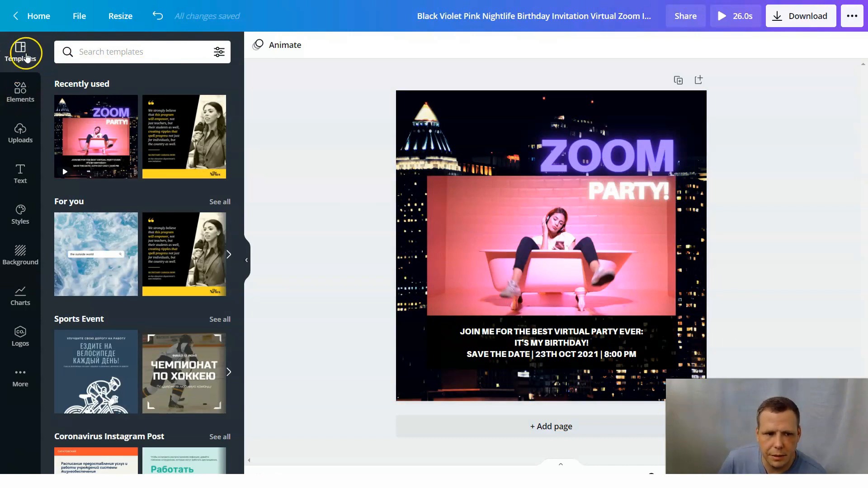
Add the finger heart hand graphic from the elements and shrink it into the upper-left corner of the bathtub video.
{"action": "left_click", "coordinate": [25, 93]}
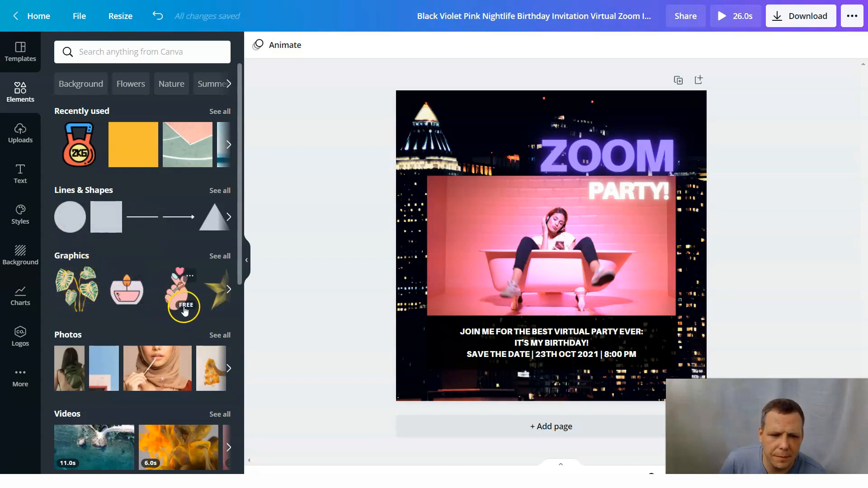
{"action": "left_click_drag", "start_coordinate": [176, 293], "coordinate": [458, 130]}
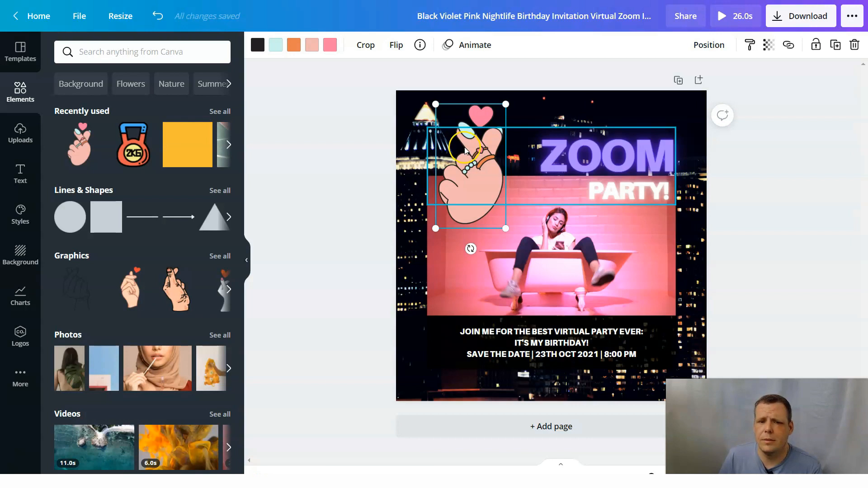
{"action": "left_click_drag", "start_coordinate": [507, 104], "coordinate": [479, 194]}
{"action": "left_click", "coordinate": [443, 222]}
{"action": "left_click_drag", "start_coordinate": [444, 221], "coordinate": [454, 205]}
{"action": "left_click", "coordinate": [551, 246]}
{"action": "left_click", "coordinate": [462, 249]}
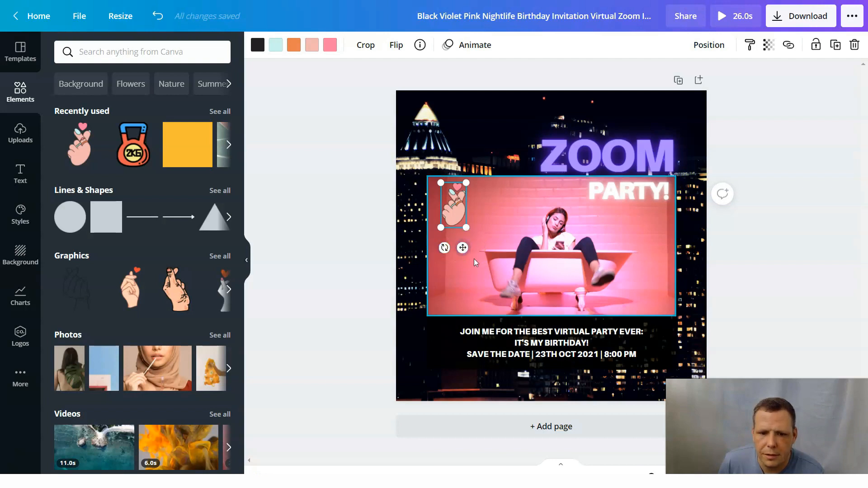
Tilt the finger heart graphic counterclockwise and move it to the design's upper-right corner above the ZOOM heading.
{"action": "left_click", "coordinate": [457, 273]}
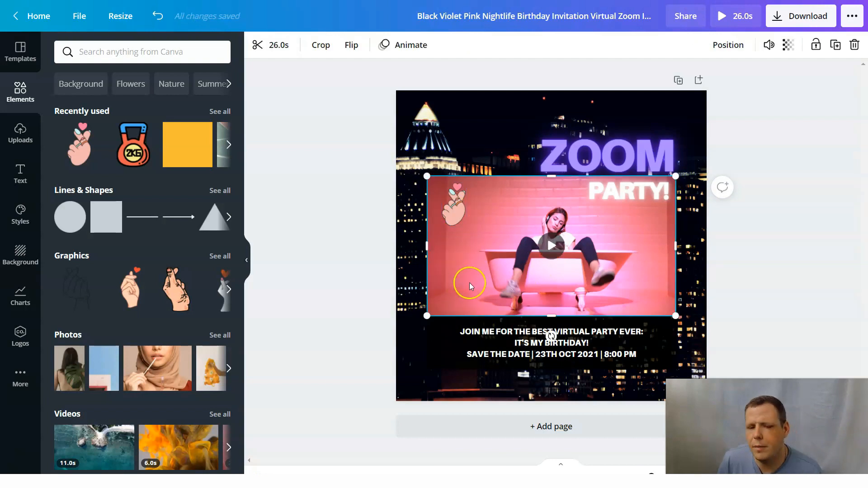
{"action": "left_click", "coordinate": [459, 219]}
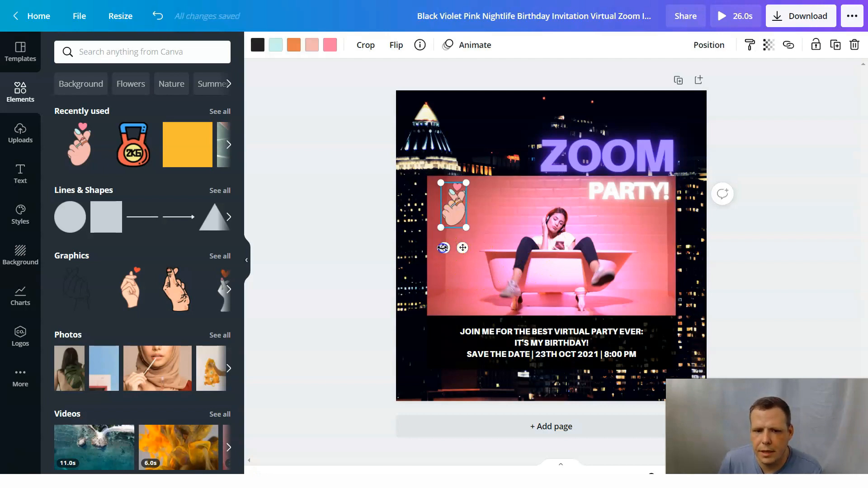
{"action": "mouse_move", "coordinate": [443, 248]}
{"action": "left_mouse_down"}
{"action": "mouse_move", "coordinate": [485, 224]}
{"action": "mouse_move", "coordinate": [485, 199]}
{"action": "mouse_move", "coordinate": [471, 179]}
{"action": "mouse_move", "coordinate": [453, 240]}
{"action": "mouse_move", "coordinate": [443, 242]}
{"action": "left_mouse_up"}
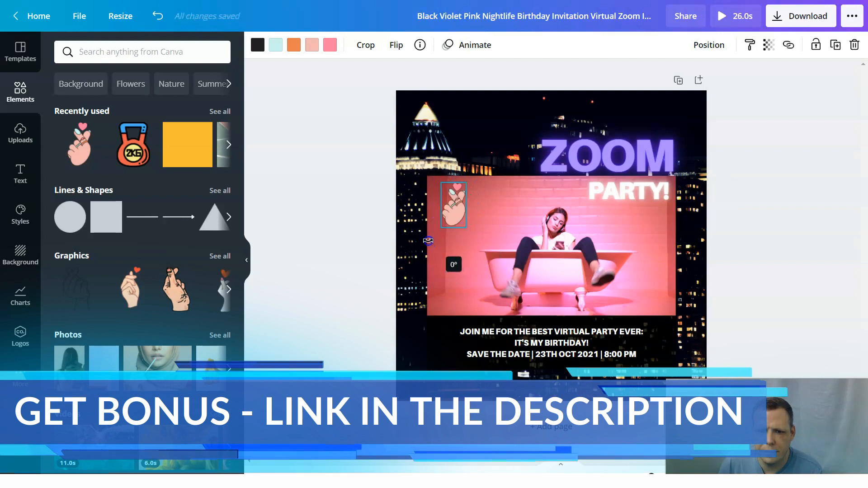
{"action": "left_click_drag", "start_coordinate": [428, 242], "coordinate": [483, 240]}
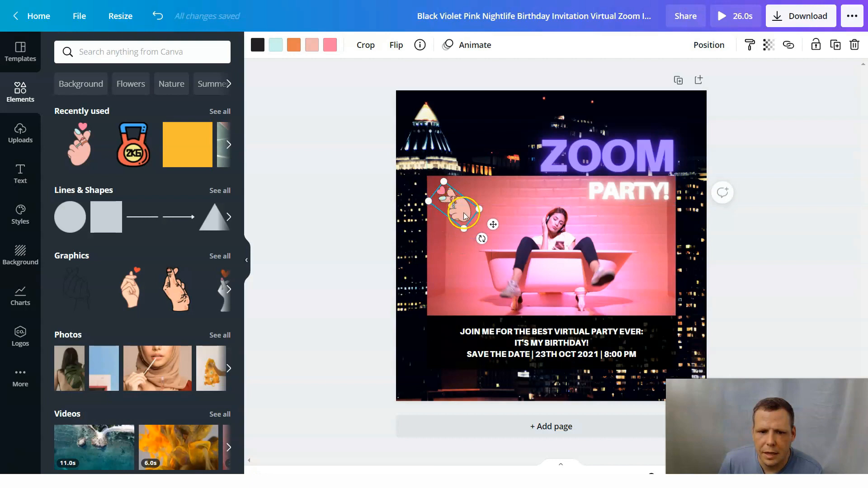
{"action": "left_click_drag", "start_coordinate": [544, 198], "coordinate": [682, 124]}
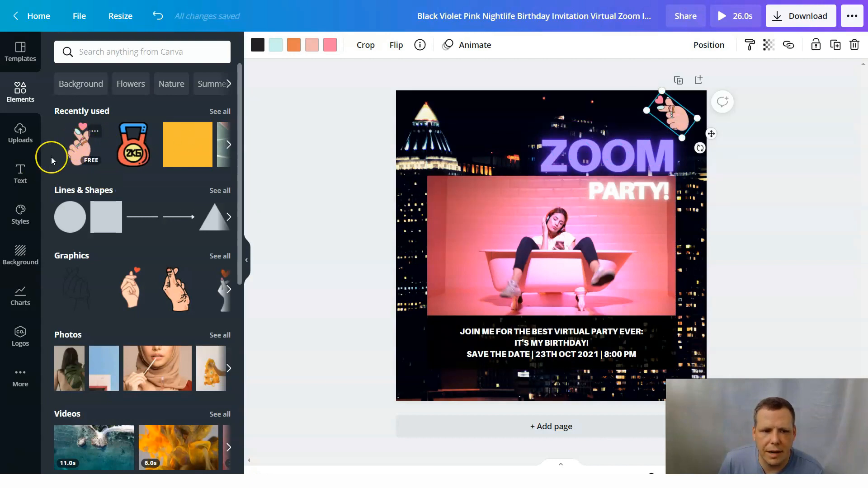
Check the information and options for the finger heart graphic, and select its copy above the ZOOM heading.
{"action": "left_click", "coordinate": [96, 133]}
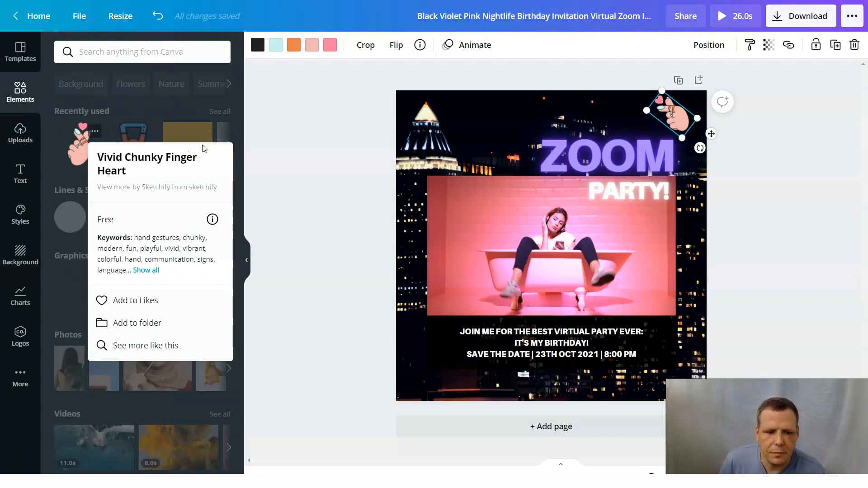
{"action": "left_click", "coordinate": [311, 174]}
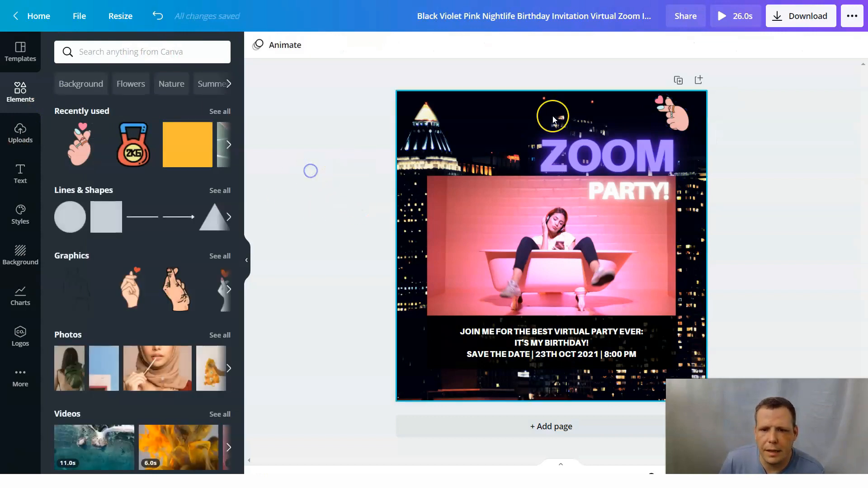
{"action": "left_click", "coordinate": [672, 118]}
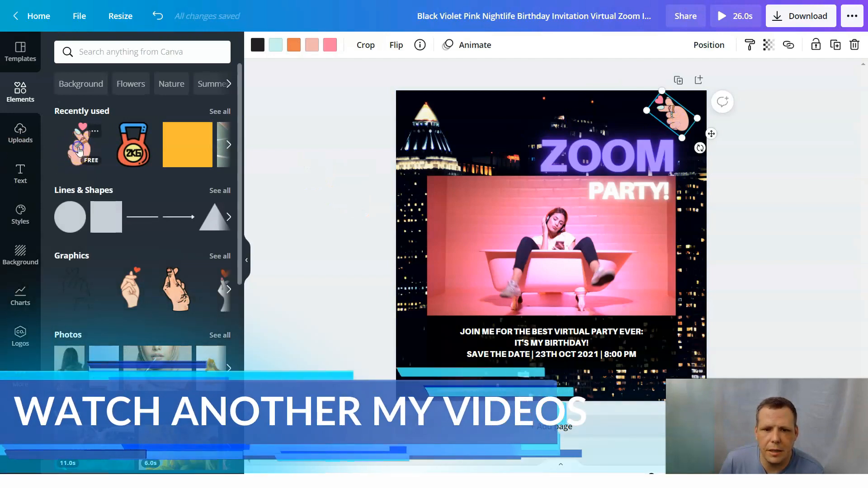
Add a second finger heart graphic in the design's upper-left corner, and delete it.
{"action": "left_click", "coordinate": [79, 144]}
{"action": "left_click_drag", "start_coordinate": [562, 254], "coordinate": [426, 130]}
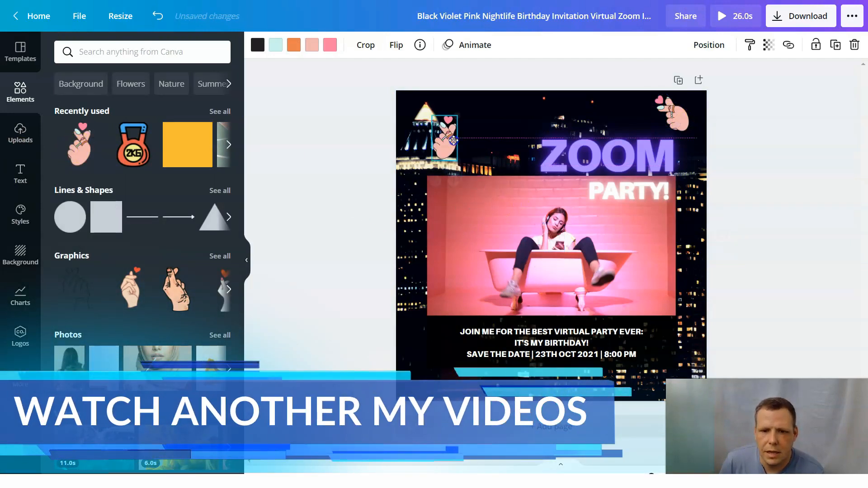
{"action": "right_click", "coordinate": [419, 127]}
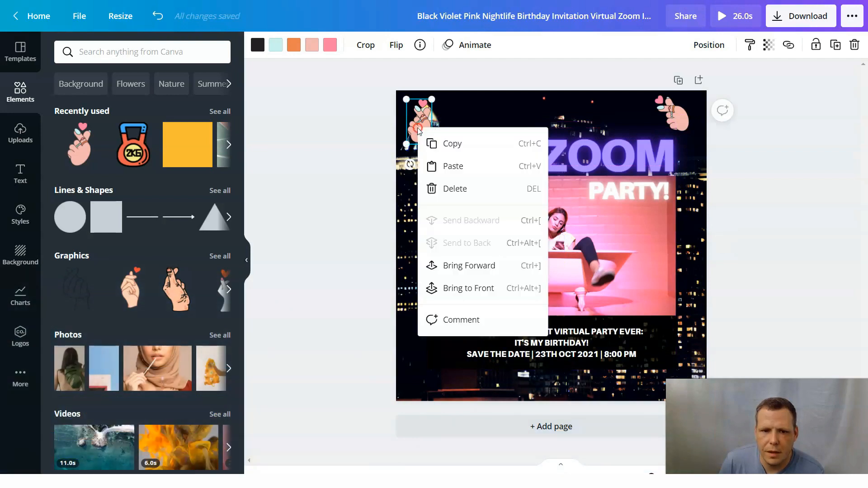
{"action": "left_click", "coordinate": [457, 189]}
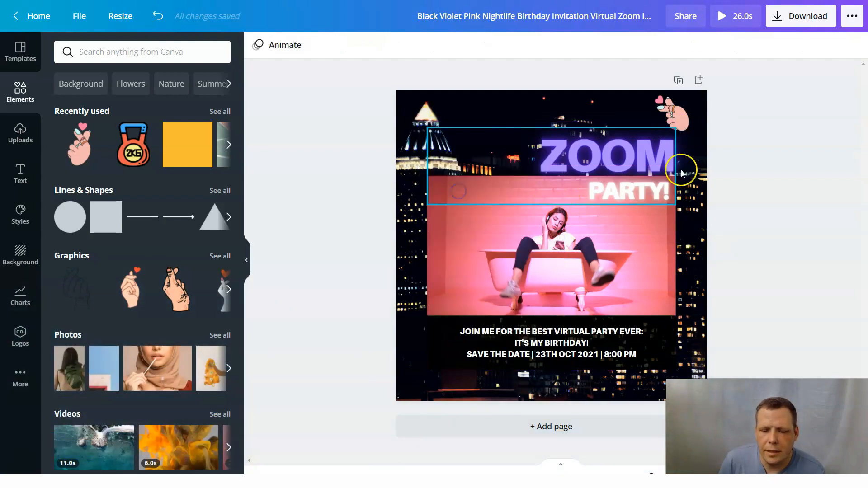
Try to copy the tilted finger heart graphic and paste it near the design's upper-left corner.
{"action": "right_click", "coordinate": [676, 120]}
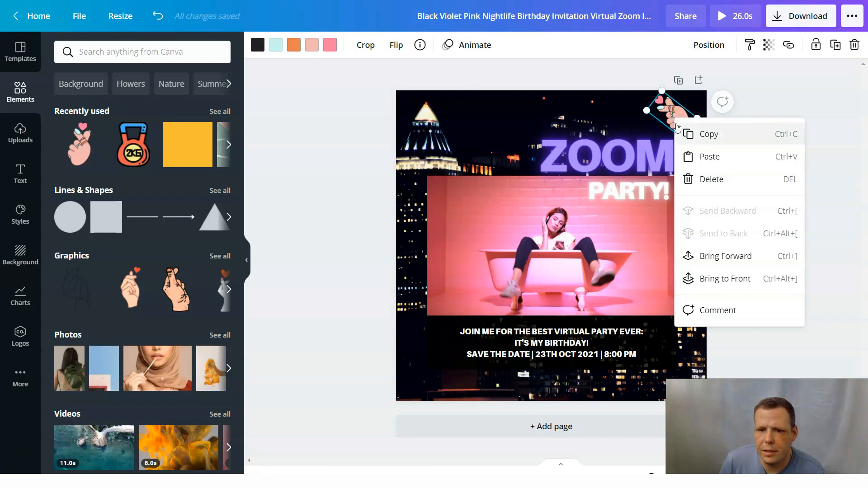
{"action": "left_click", "coordinate": [712, 136]}
{"action": "right_click", "coordinate": [460, 103]}
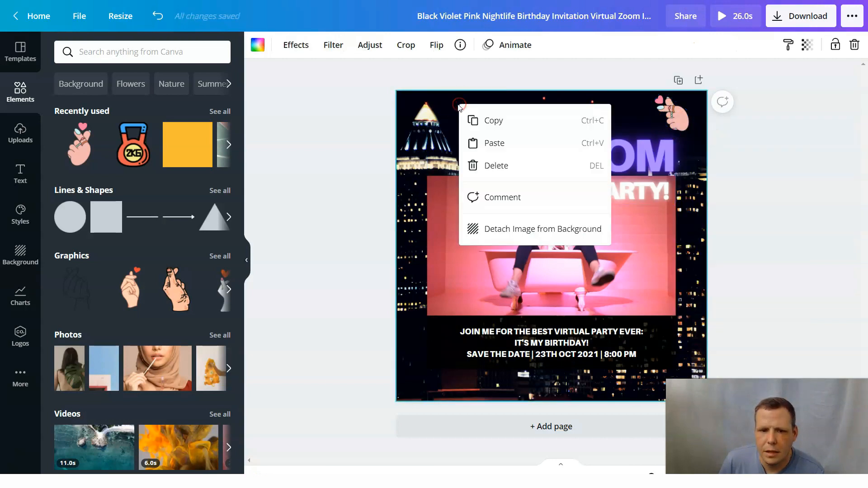
{"action": "left_click", "coordinate": [502, 149]}
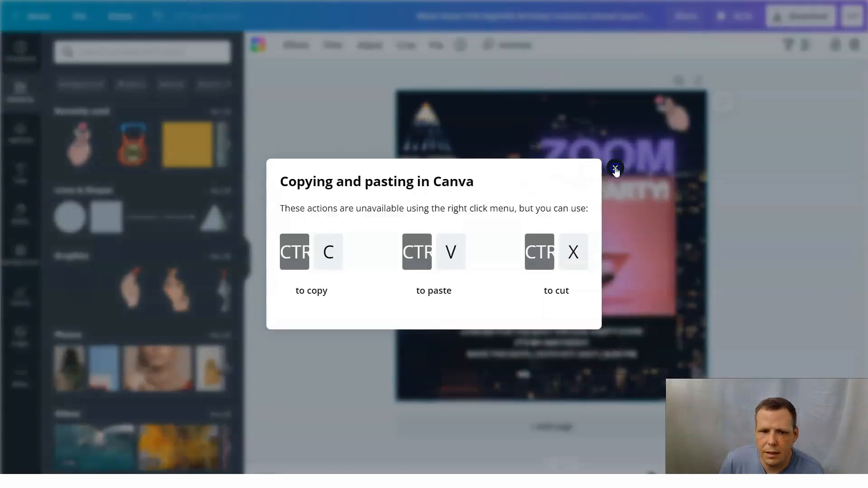
{"action": "left_click", "coordinate": [615, 168]}
Add another finger heart graphic from the recently used elements, tilt it clockwise, and place it in the design's upper-left corner.
{"action": "left_click", "coordinate": [63, 145]}
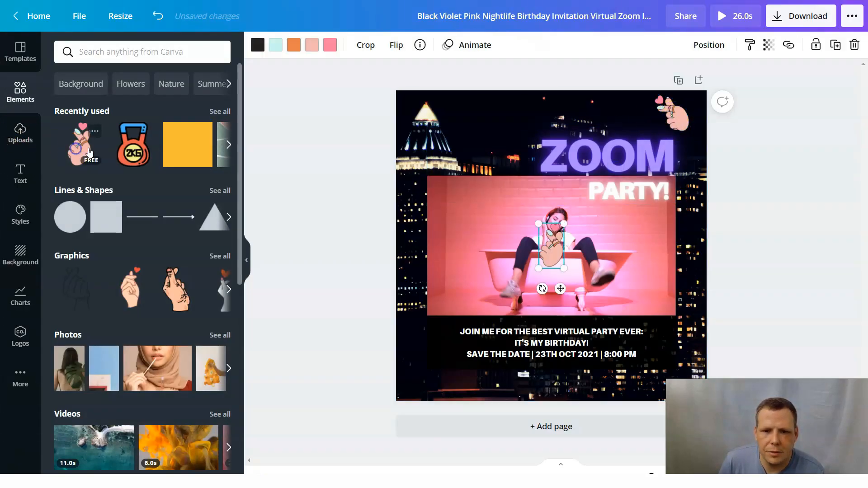
{"action": "left_click_drag", "start_coordinate": [493, 175], "coordinate": [401, 137]}
{"action": "left_click", "coordinate": [436, 157]}
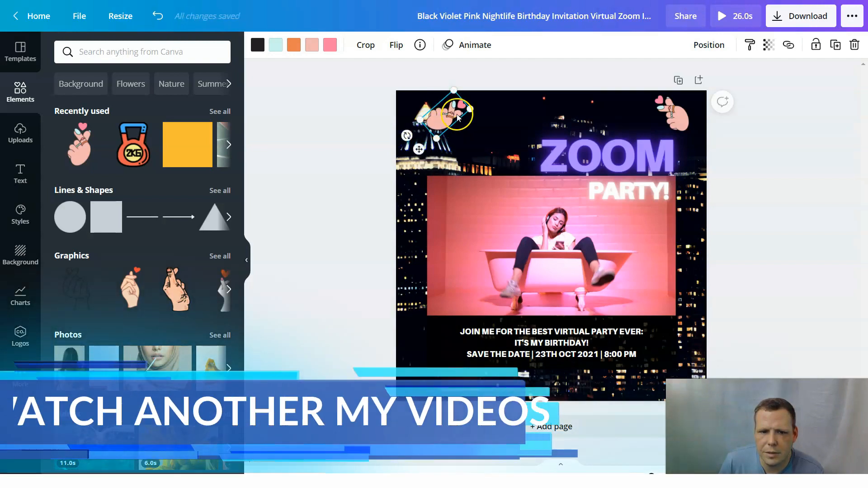
{"action": "left_click_drag", "start_coordinate": [452, 113], "coordinate": [432, 116]}
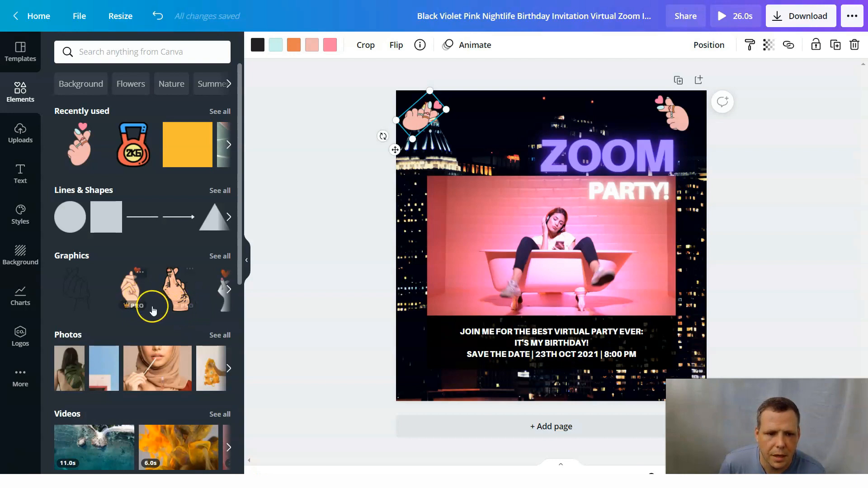
Add the heart shape from the full Lines & Shapes collection, shrink it, and place it at the design's top center.
{"action": "left_click", "coordinate": [229, 290]}
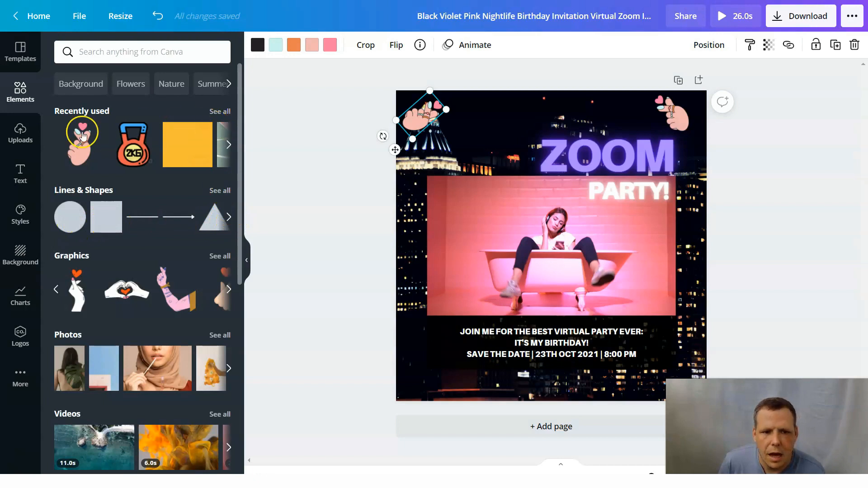
{"action": "left_click", "coordinate": [231, 218]}
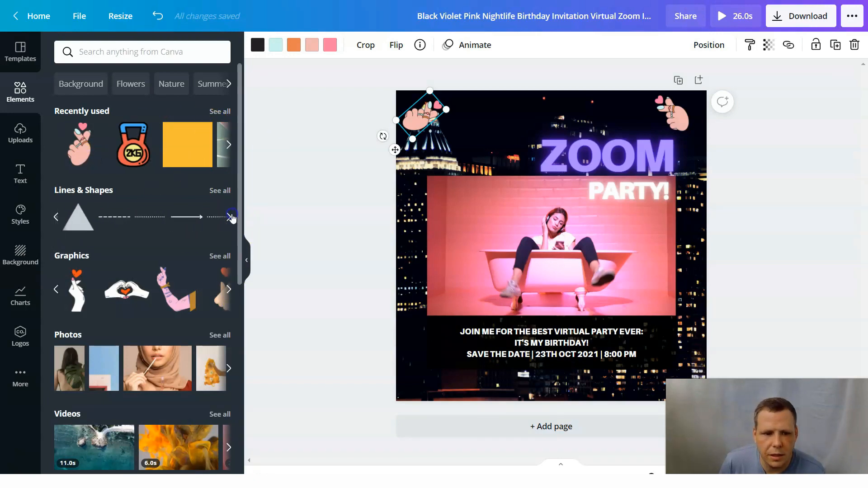
{"action": "left_click", "coordinate": [228, 219]}
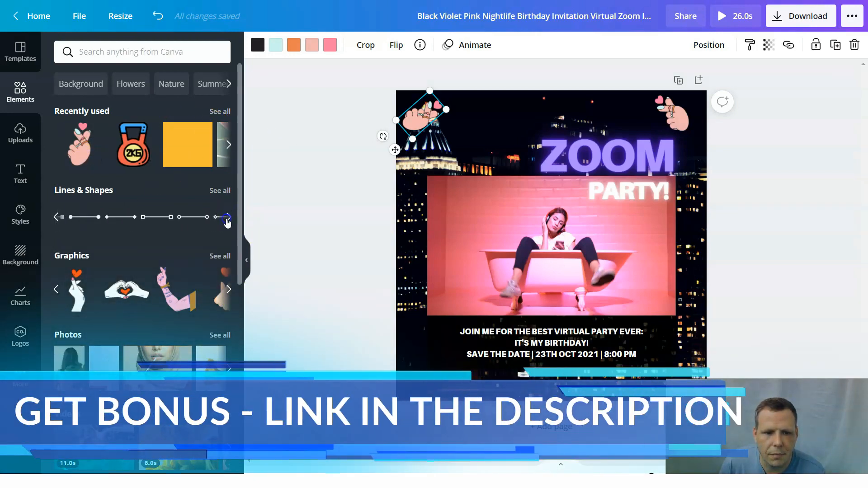
{"action": "left_click", "coordinate": [224, 192]}
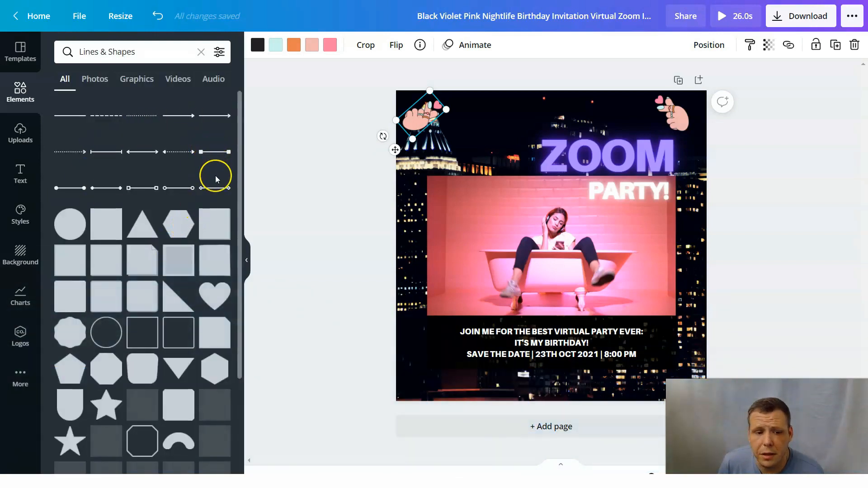
{"action": "scroll", "coordinate": [199, 222], "scroll_direction": "down", "scroll_amount": 6}
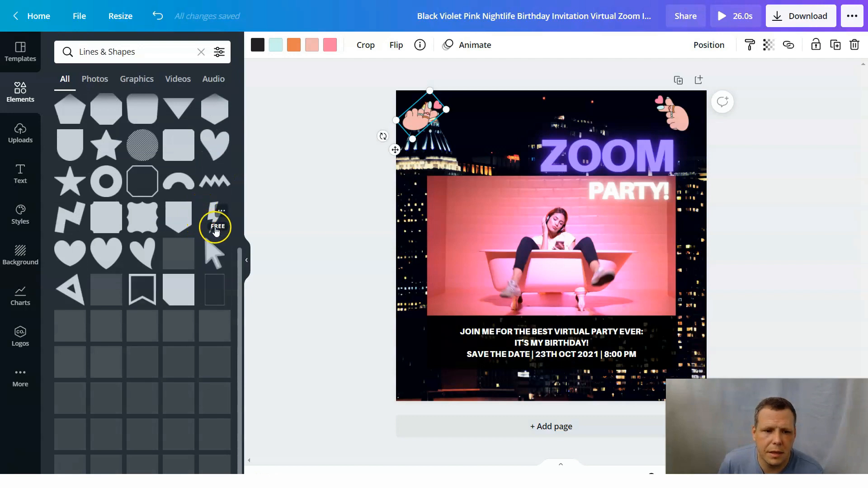
{"action": "scroll", "coordinate": [195, 186], "scroll_direction": "up", "scroll_amount": 6}
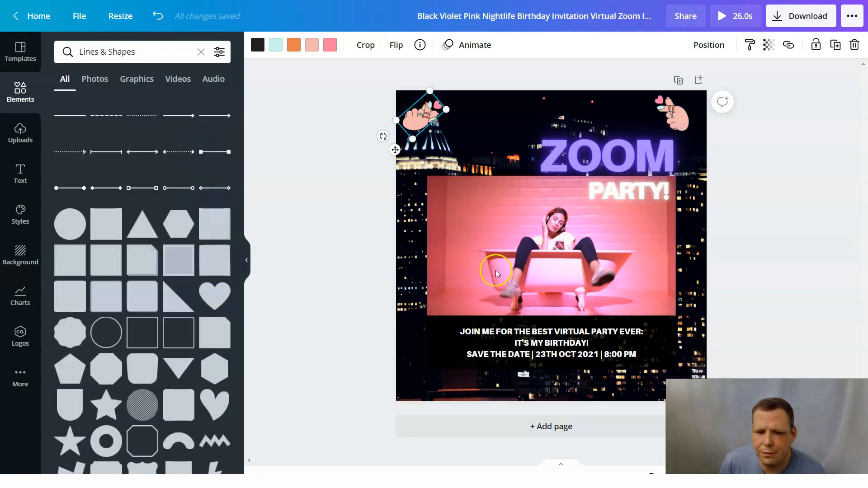
{"action": "left_click_drag", "start_coordinate": [216, 298], "coordinate": [550, 231]}
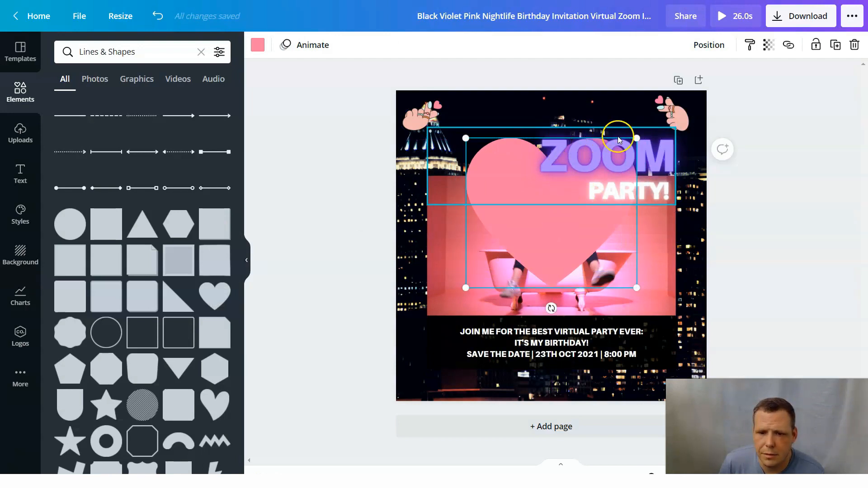
{"action": "left_click_drag", "start_coordinate": [599, 191], "coordinate": [562, 218]}
{"action": "left_click_drag", "start_coordinate": [512, 259], "coordinate": [553, 155]}
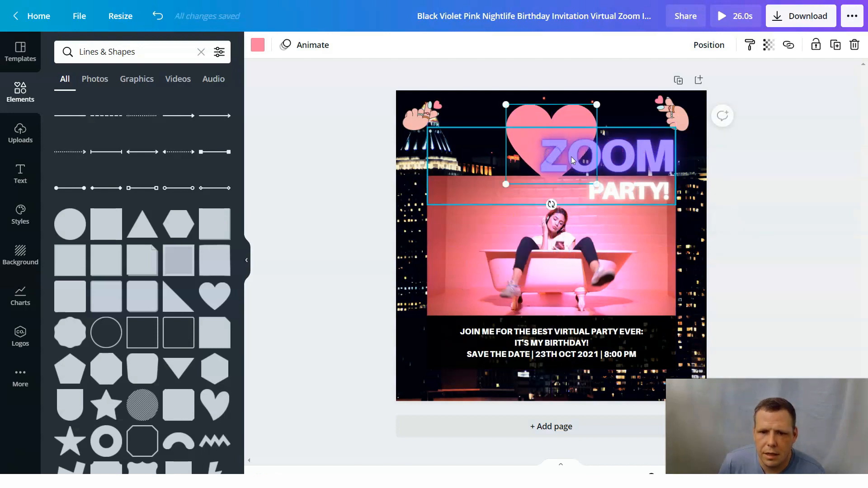
Ungroup the ZOOM and PARTY! headings so that each can be edited individually.
{"action": "left_click", "coordinate": [622, 160]}
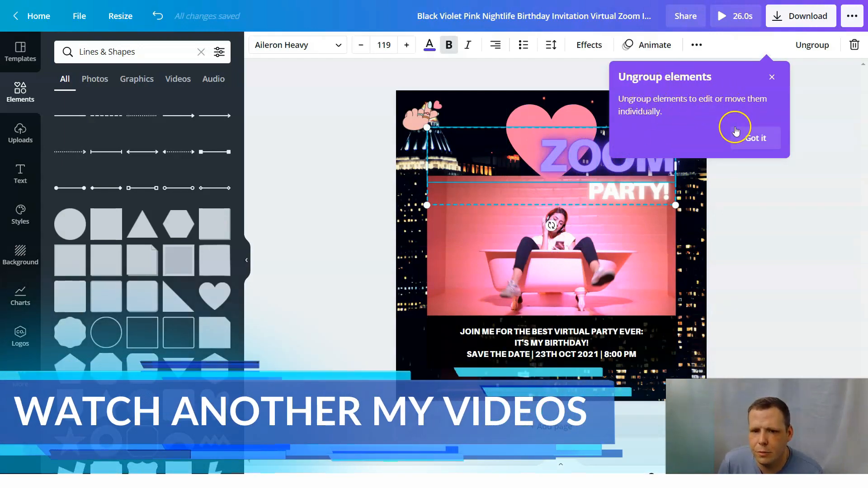
{"action": "left_click", "coordinate": [756, 142]}
{"action": "left_click", "coordinate": [818, 54]}
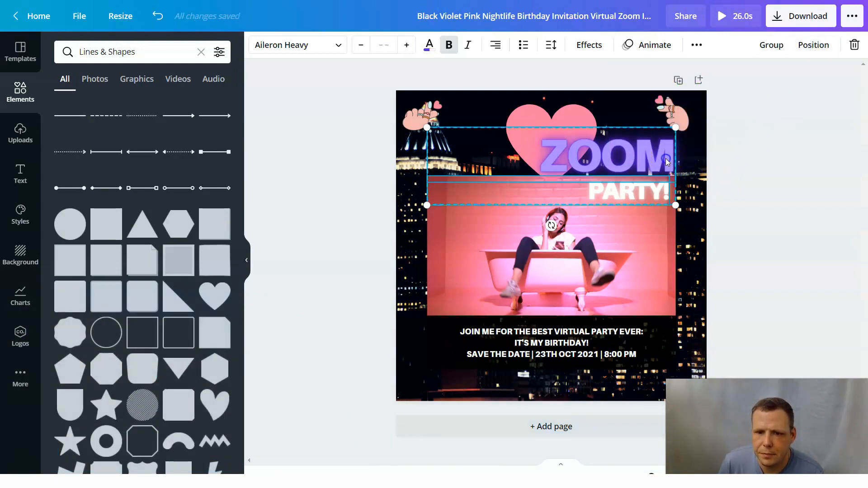
{"action": "left_click", "coordinate": [689, 148]}
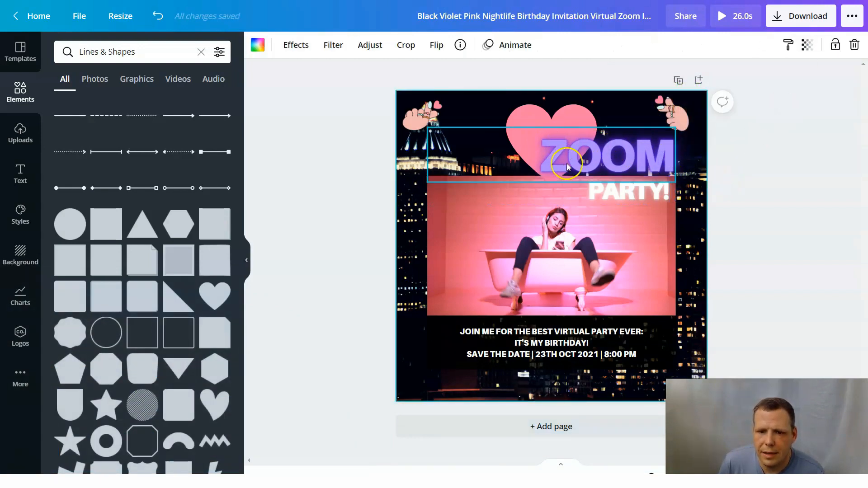
Recolor the heart shape with the red default color.
{"action": "left_click", "coordinate": [538, 117]}
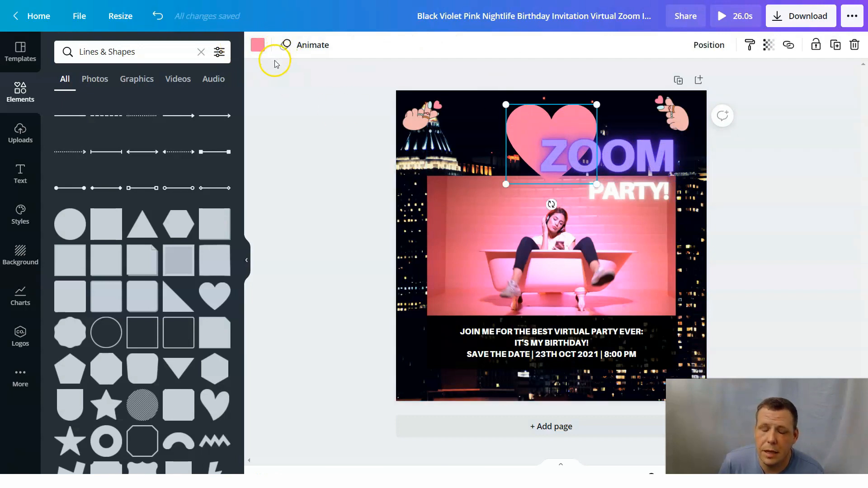
{"action": "left_click", "coordinate": [258, 45]}
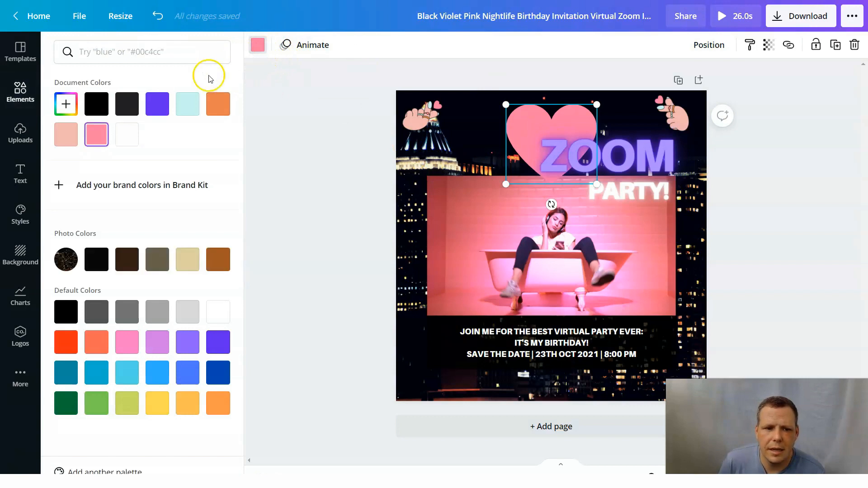
{"action": "left_click", "coordinate": [65, 341]}
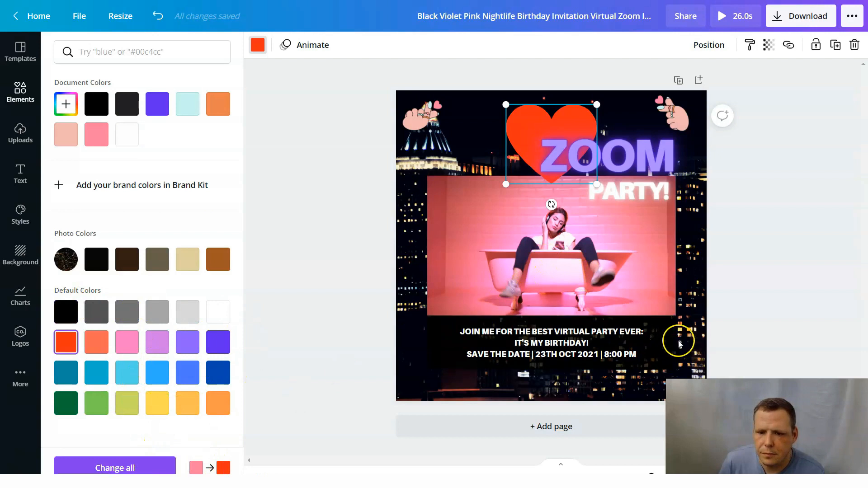
Delete the ZOOM heading from the design.
{"action": "left_click", "coordinate": [632, 157]}
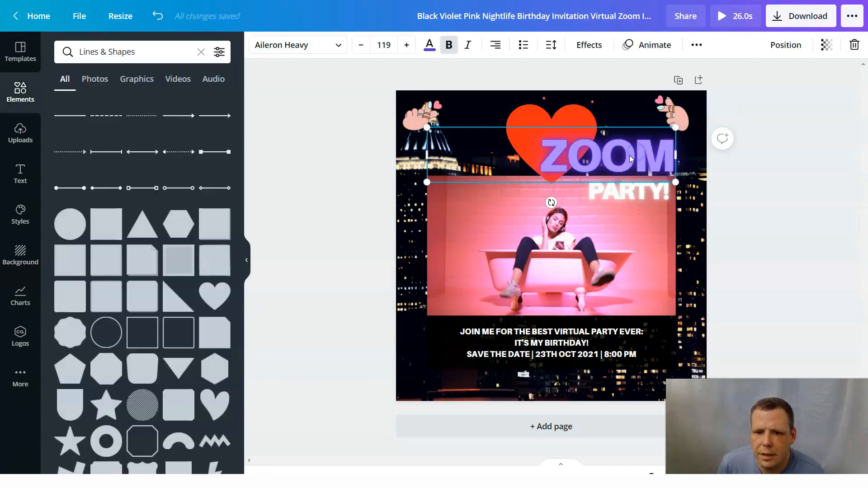
{"action": "right_click", "coordinate": [641, 162]}
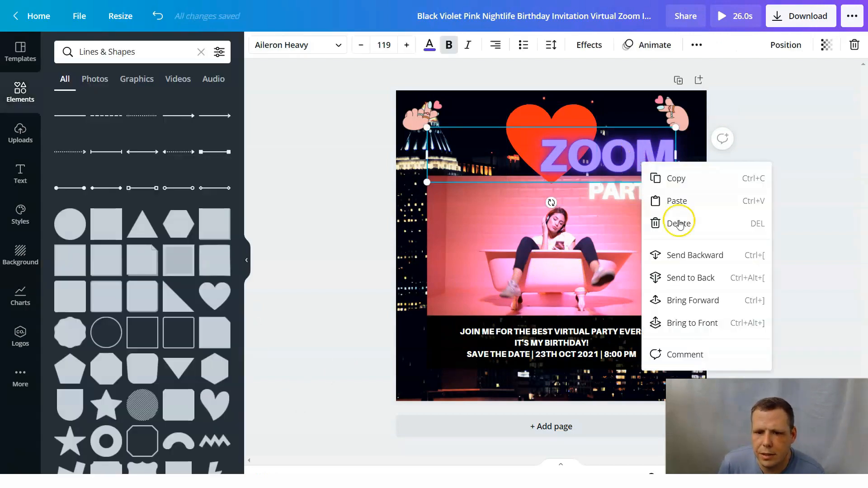
{"action": "left_click", "coordinate": [679, 223]}
{"action": "right_click", "coordinate": [647, 151]}
{"action": "left_click", "coordinate": [649, 161]}
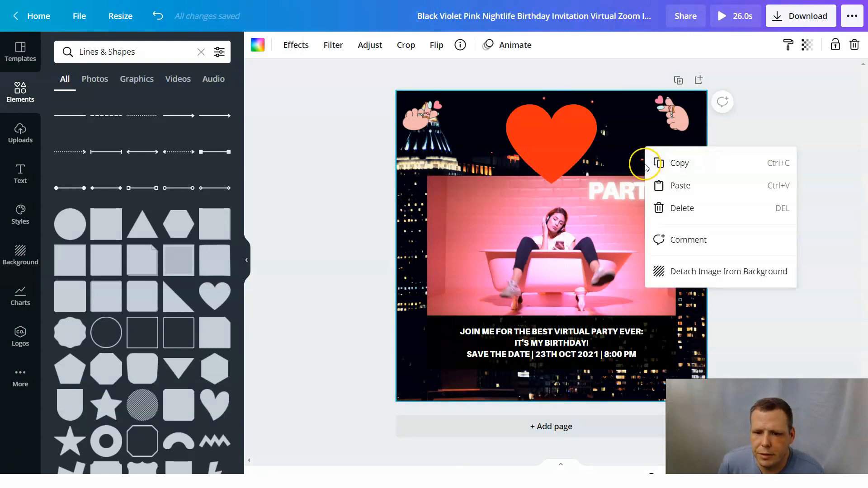
{"action": "left_click", "coordinate": [587, 234]}
Nudge the PARTY! heading slightly to the right and delete the bathtub video from the design.
{"action": "left_click", "coordinate": [647, 193]}
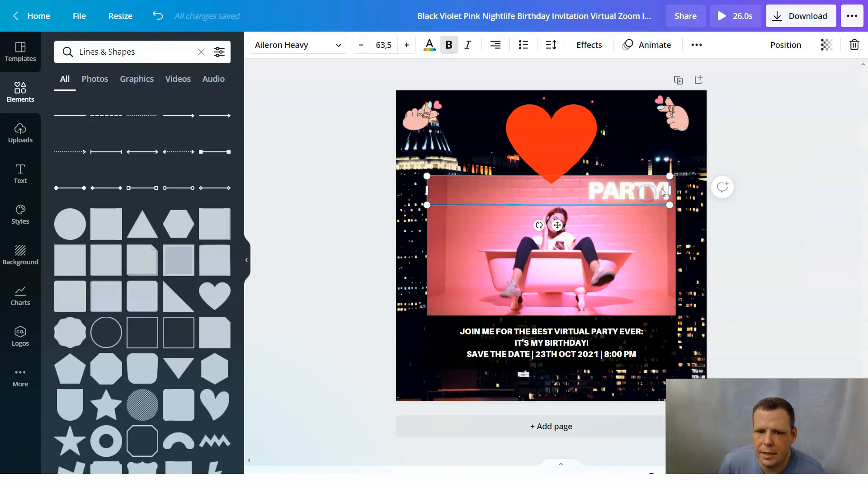
{"action": "mouse_move", "coordinate": [651, 190]}
{"action": "left_mouse_down"}
{"action": "mouse_move", "coordinate": [533, 207]}
{"action": "mouse_move", "coordinate": [657, 191]}
{"action": "left_mouse_up"}
{"action": "left_click", "coordinate": [616, 208]}
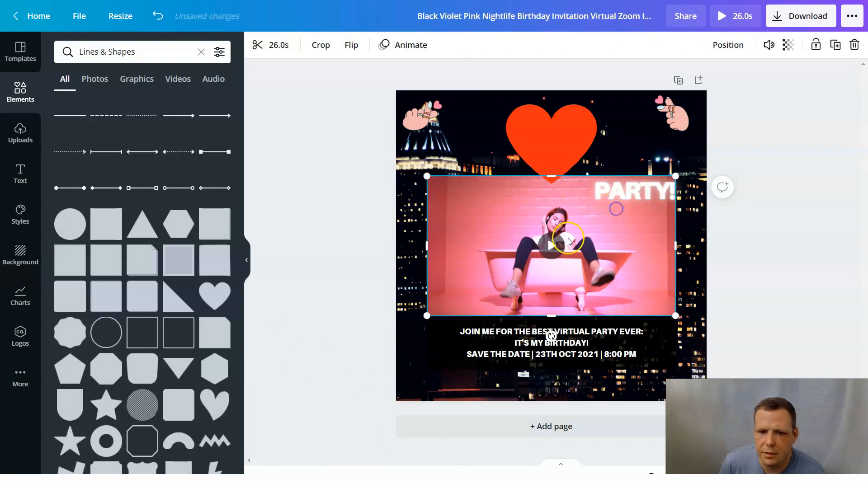
{"action": "left_click_drag", "start_coordinate": [569, 241], "coordinate": [565, 273]}
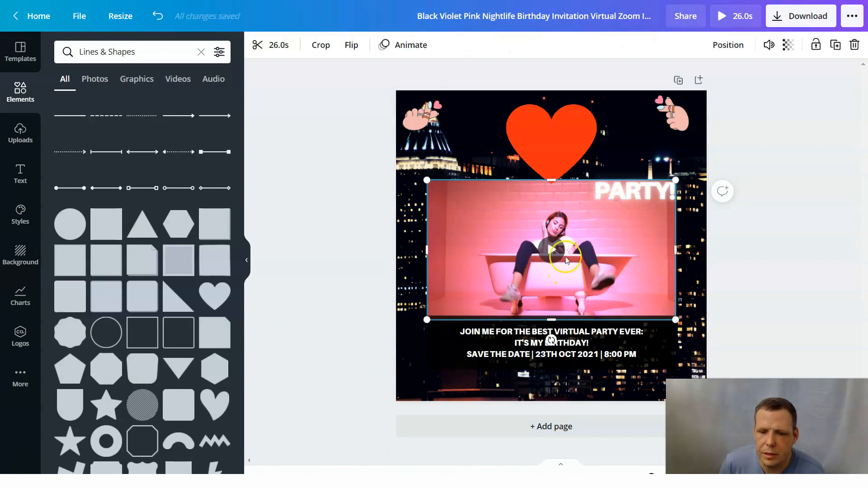
{"action": "right_click", "coordinate": [506, 226]}
{"action": "left_click", "coordinate": [536, 286]}
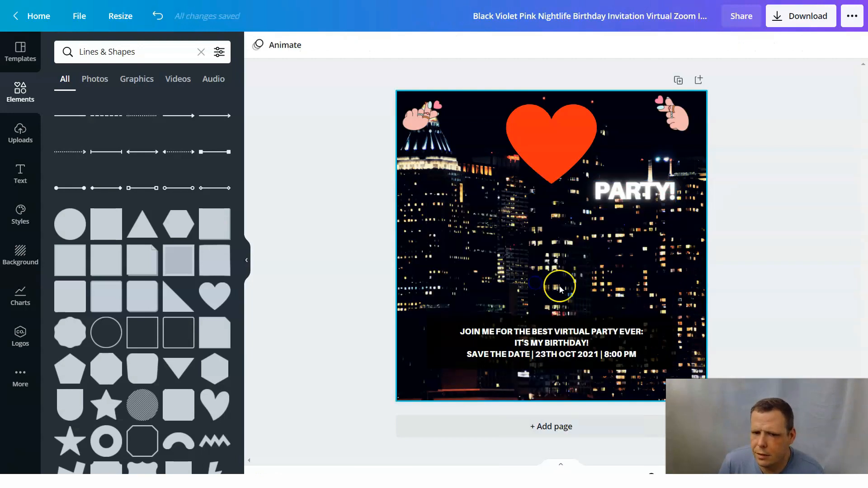
Move the PARTY! heading to the middle of the design and italicize its text.
{"action": "left_click_drag", "start_coordinate": [641, 194], "coordinate": [538, 238]}
{"action": "double_click", "coordinate": [570, 239]}
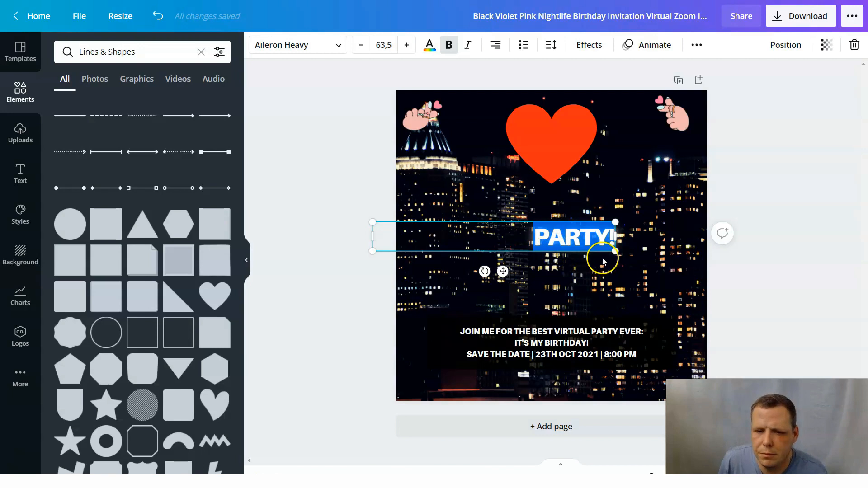
{"action": "left_click_drag", "start_coordinate": [601, 233], "coordinate": [564, 221]}
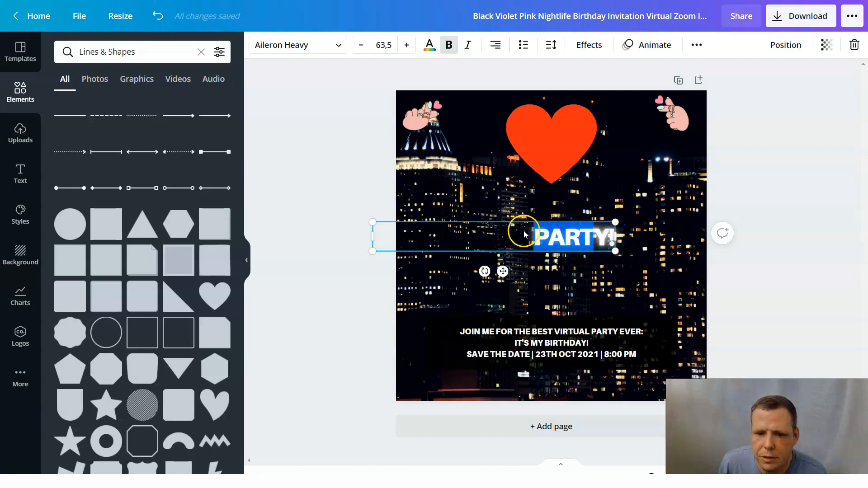
{"action": "left_click", "coordinate": [459, 48]}
{"action": "left_click", "coordinate": [468, 49]}
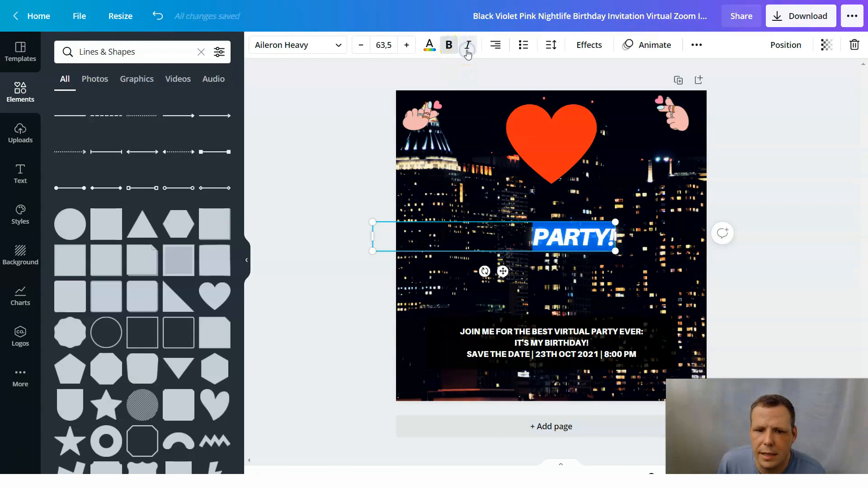
Increase the font size of the PARTY! heading to 92,5.
{"action": "left_click", "coordinate": [407, 49]}
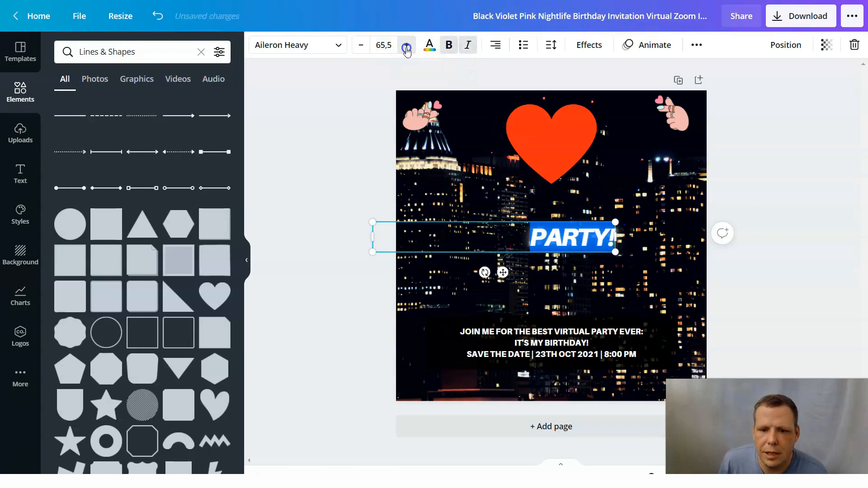
{"action": "left_click", "coordinate": [407, 48]}
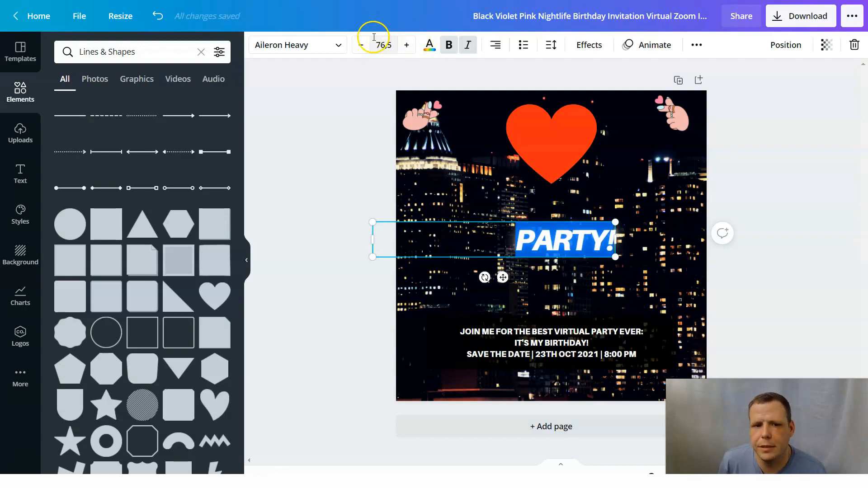
{"action": "left_click", "coordinate": [410, 48]}
{"action": "left_click", "coordinate": [410, 47]}
{"action": "left_click", "coordinate": [411, 47]}
{"action": "left_click", "coordinate": [411, 47]}
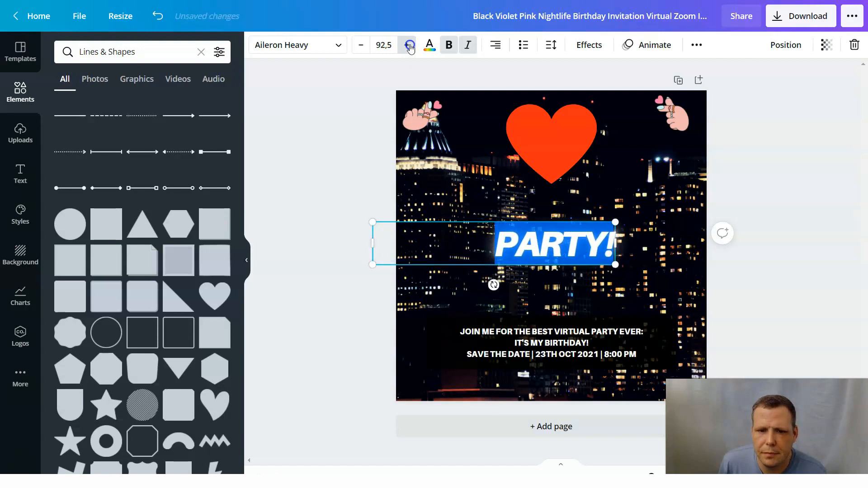
Try the Bebas Neue font on the PARTY! heading and settle on Bukhari Script.
{"action": "left_click", "coordinate": [334, 44]}
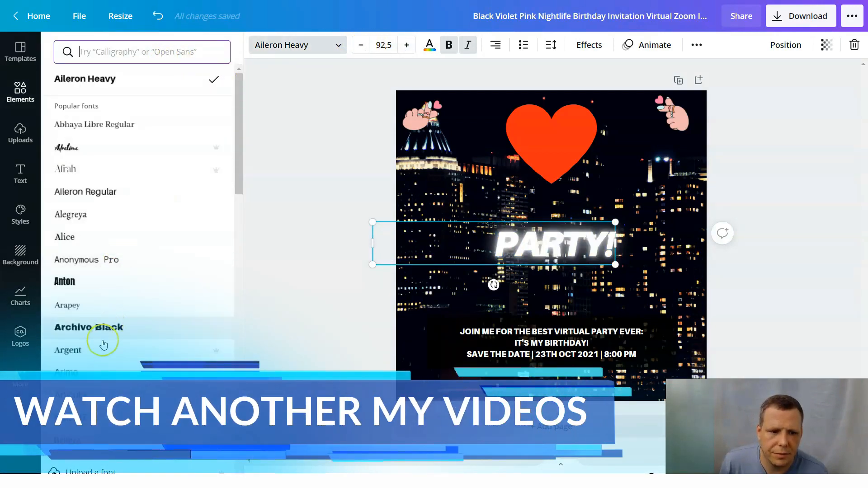
{"action": "scroll", "coordinate": [103, 345], "scroll_direction": "down", "scroll_amount": 3}
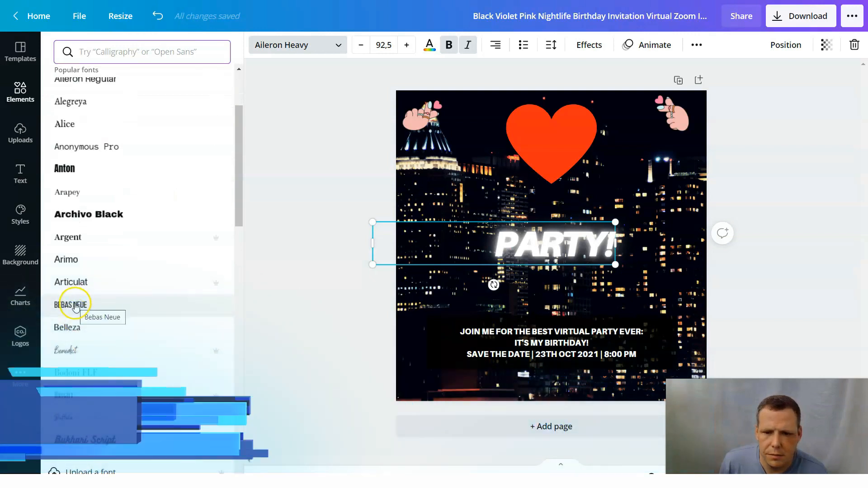
{"action": "left_click", "coordinate": [76, 306]}
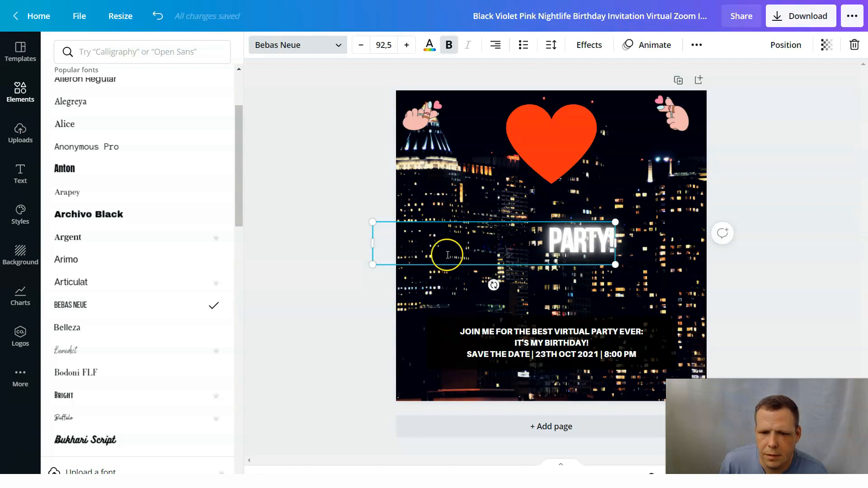
{"action": "scroll", "coordinate": [101, 317], "scroll_direction": "down", "scroll_amount": 3}
{"action": "left_click", "coordinate": [110, 277]}
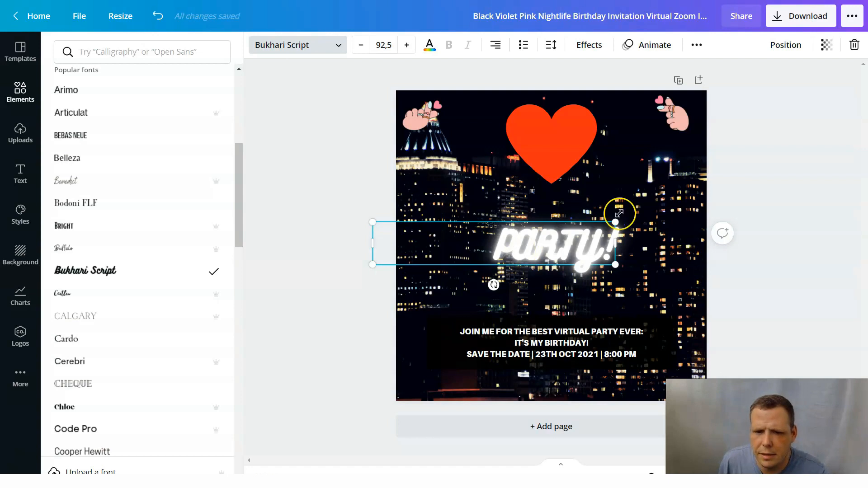
Move the PARTY! heading up so that it overlaps the red heart.
{"action": "left_click", "coordinate": [585, 251]}
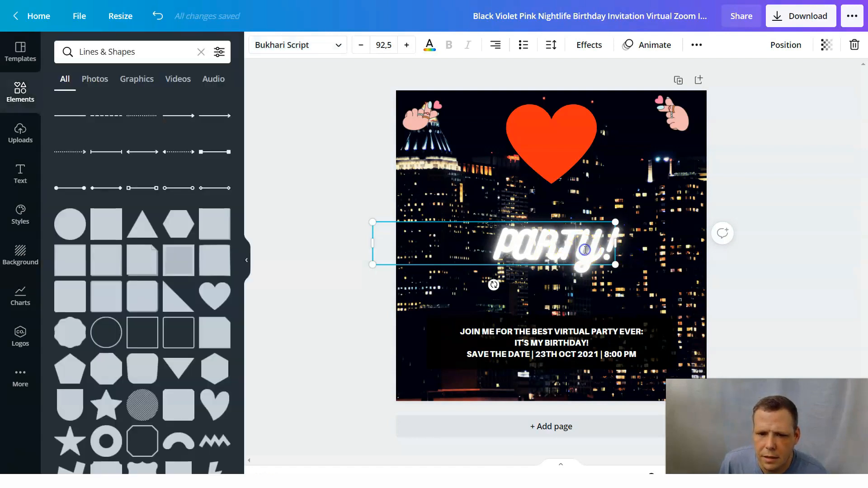
{"action": "left_click", "coordinate": [606, 287]}
{"action": "left_click", "coordinate": [571, 246]}
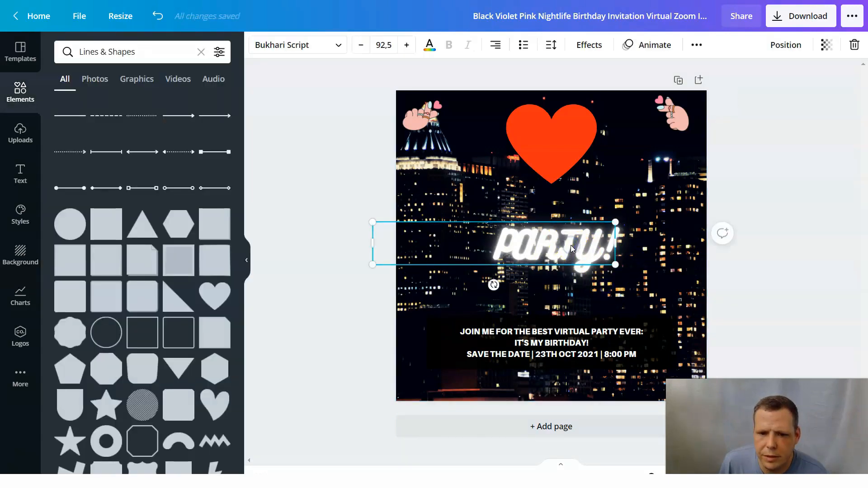
{"action": "left_click_drag", "start_coordinate": [573, 240], "coordinate": [572, 139]}
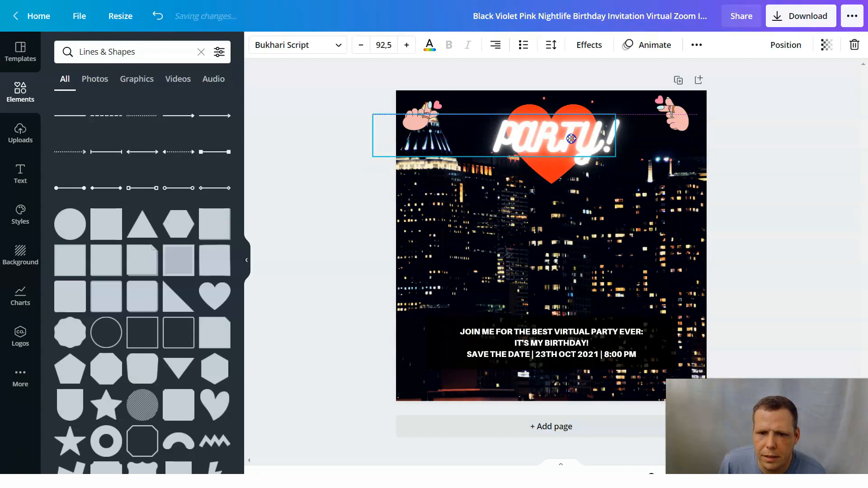
{"action": "left_click", "coordinate": [599, 244]}
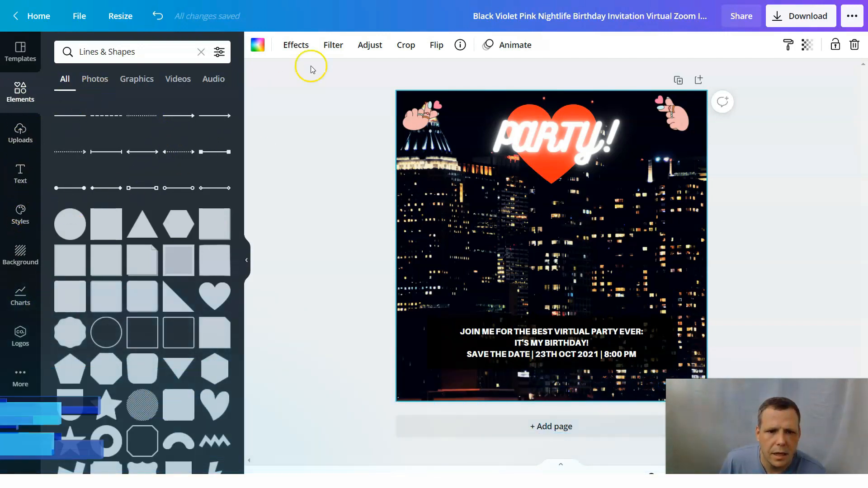
Try red and green on the PARTY! heading and finish with the custom blue color #3716FF.
{"action": "left_click", "coordinate": [570, 133]}
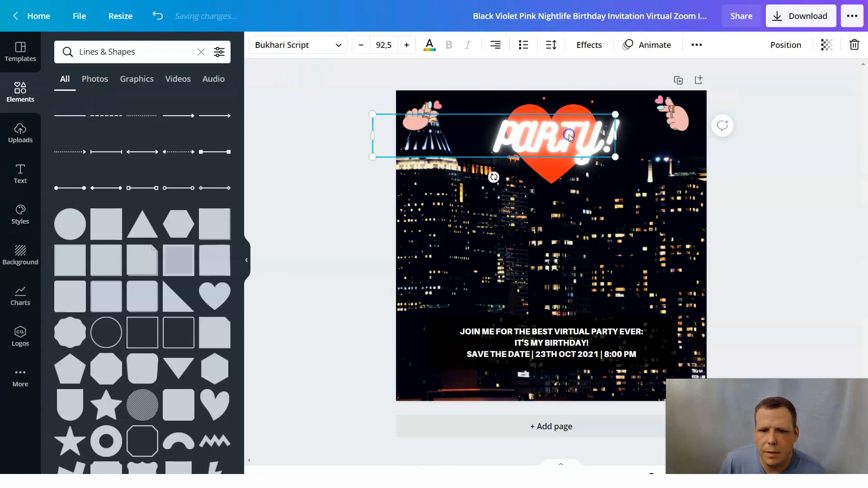
{"action": "left_click", "coordinate": [437, 50]}
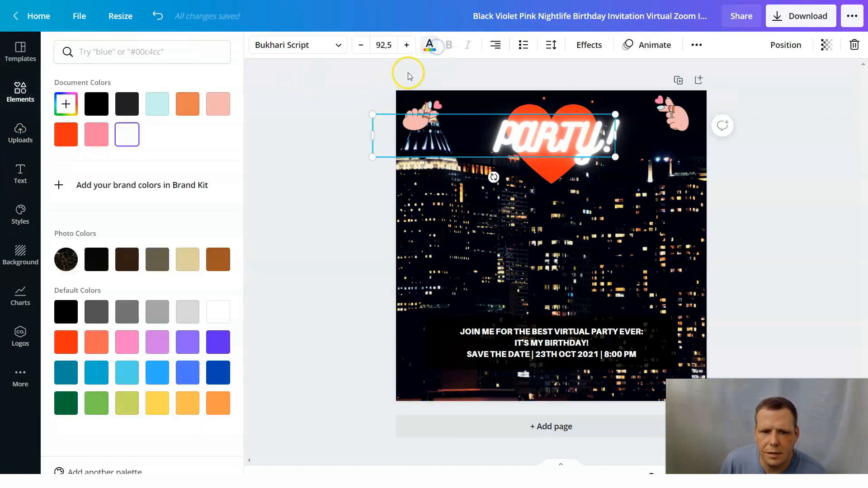
{"action": "left_click", "coordinate": [72, 138]}
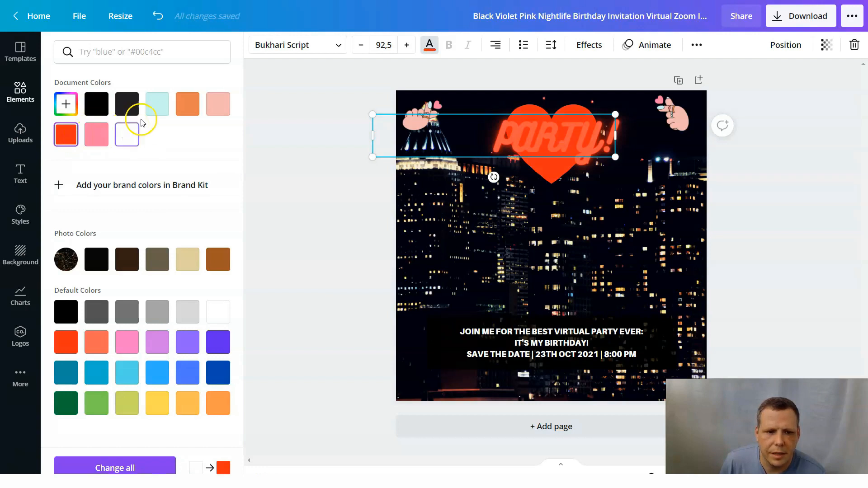
{"action": "left_click", "coordinate": [65, 105]}
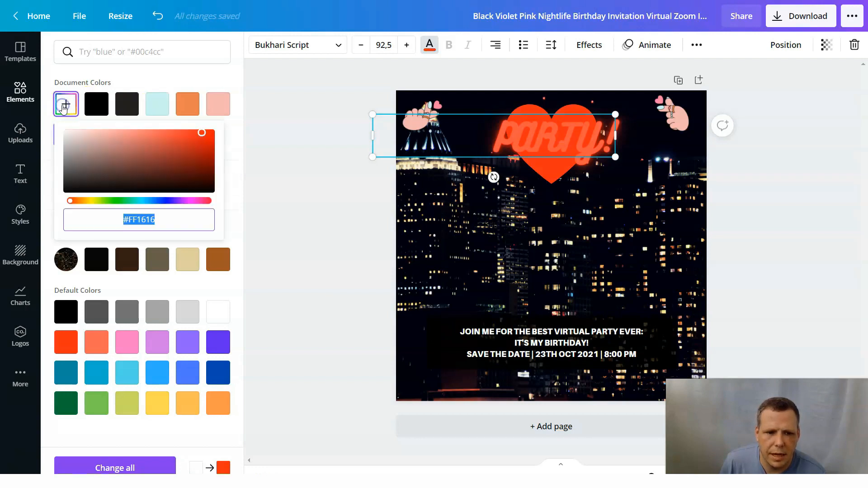
{"action": "left_click", "coordinate": [116, 201]}
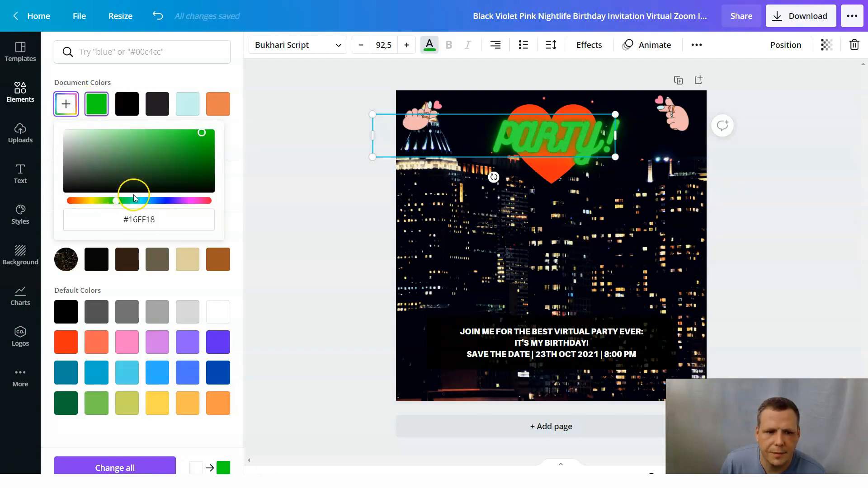
{"action": "left_click", "coordinate": [166, 200]}
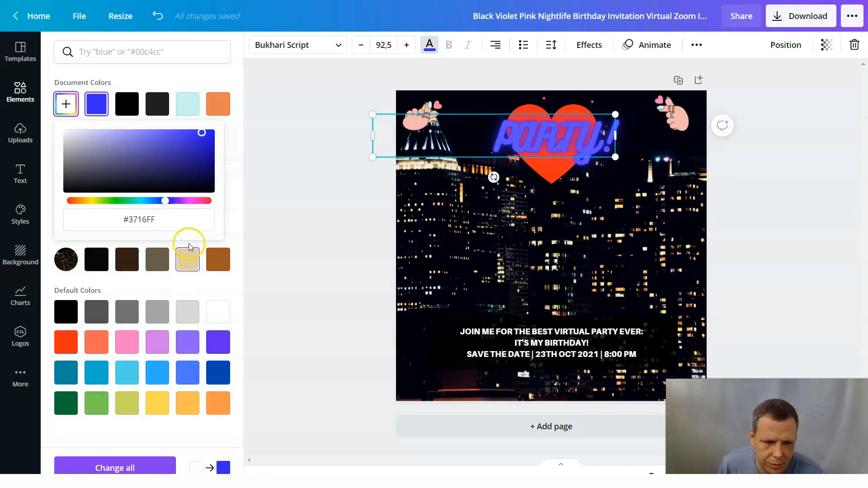
{"action": "left_click", "coordinate": [256, 271]}
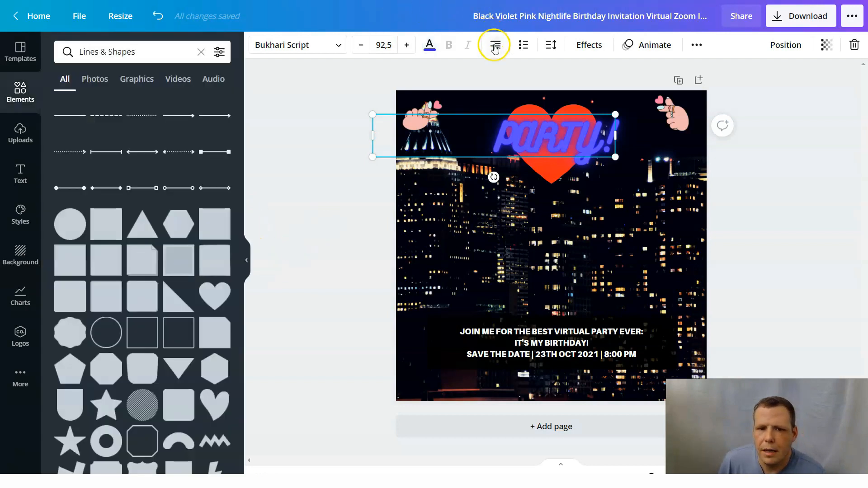
Try the Skate text animation on the PARTY! heading and settle on Burst.
{"action": "left_click", "coordinate": [660, 46]}
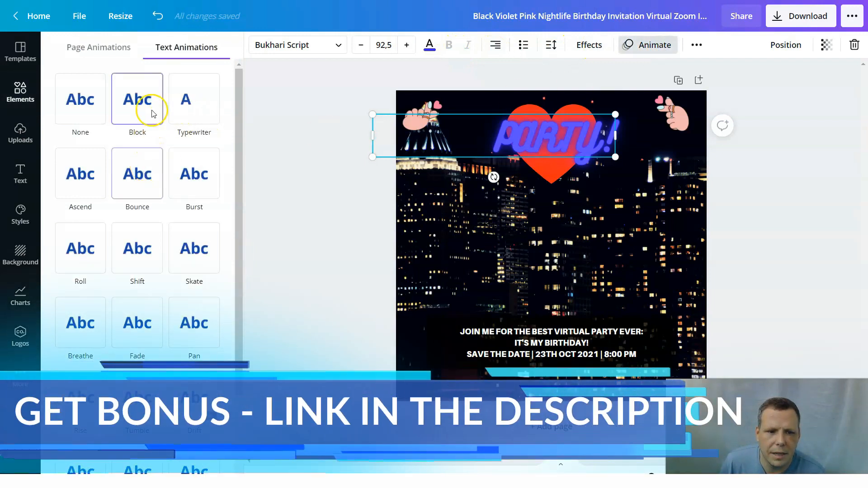
{"action": "left_click", "coordinate": [189, 116]}
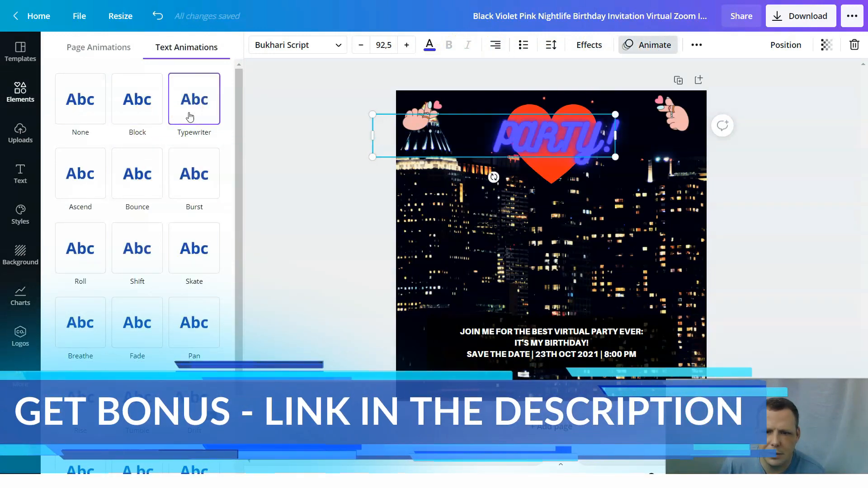
{"action": "left_click", "coordinate": [214, 173]}
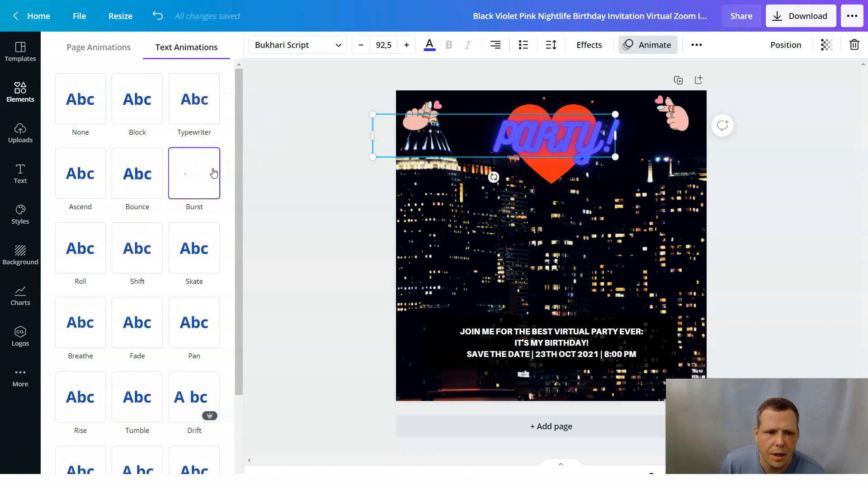
{"action": "left_click", "coordinate": [180, 244]}
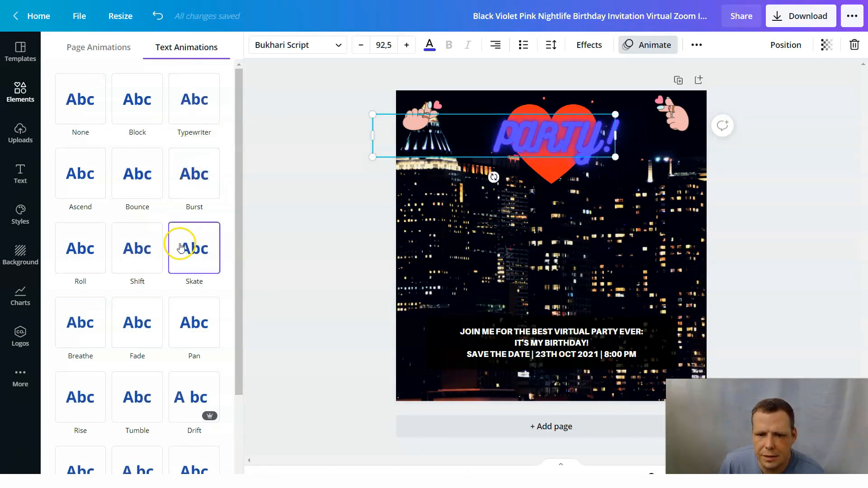
{"action": "left_click", "coordinate": [176, 242]}
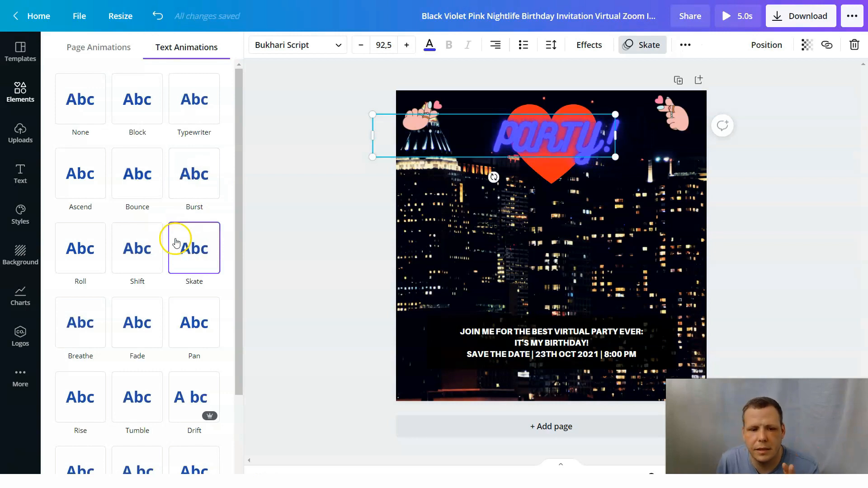
{"action": "scroll", "coordinate": [186, 273], "scroll_direction": "down", "scroll_amount": 3}
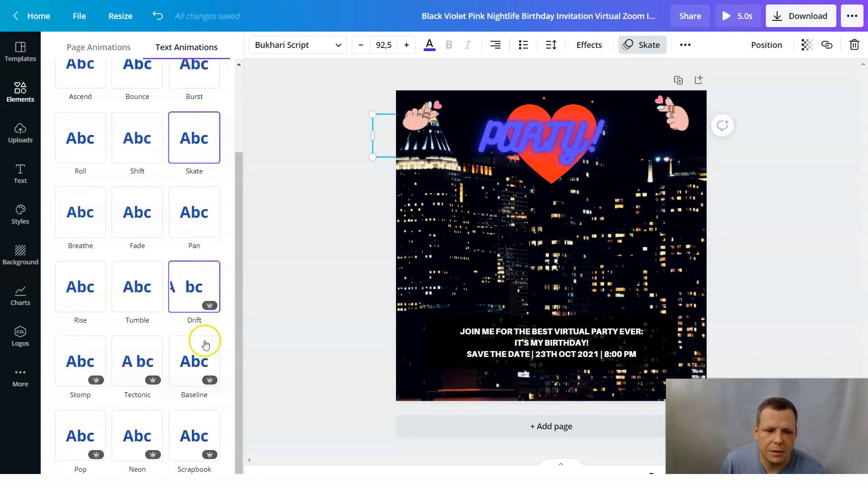
{"action": "left_click", "coordinate": [199, 82]}
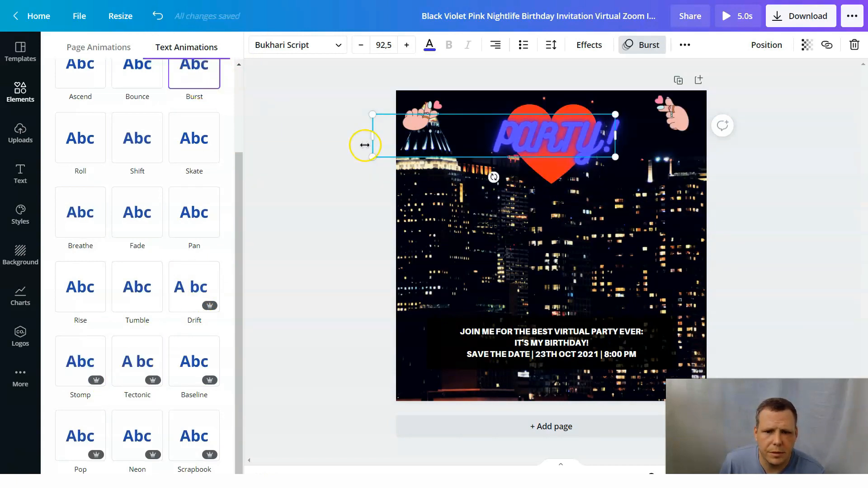
{"action": "left_click", "coordinate": [361, 256]}
{"action": "left_click", "coordinate": [553, 262]}
Delete the invitation text with the party date and time from the lower part of the design.
{"action": "left_click", "coordinate": [577, 357]}
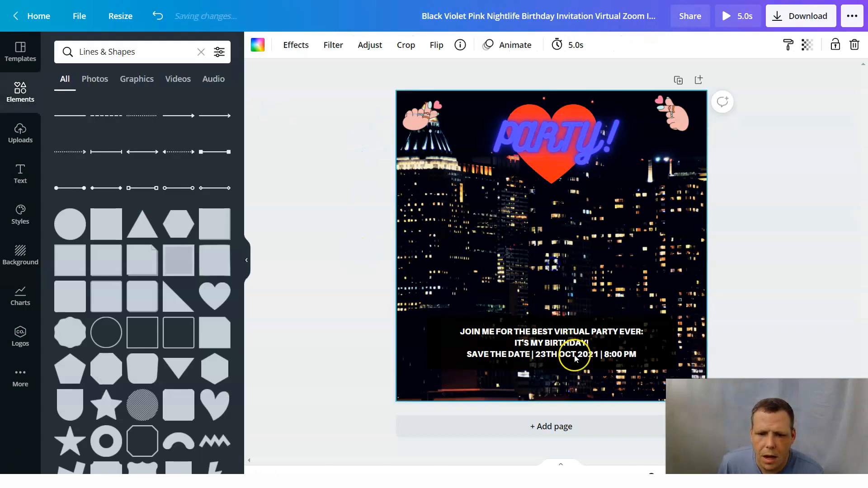
{"action": "right_click", "coordinate": [592, 360]}
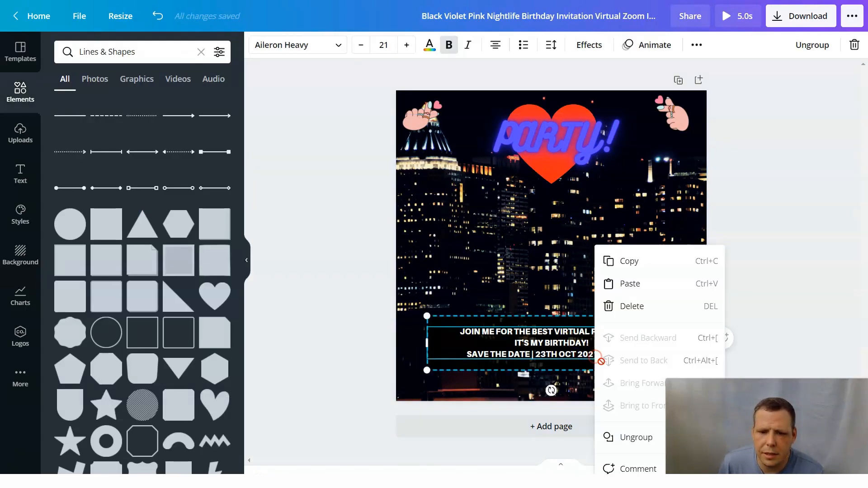
{"action": "left_click", "coordinate": [609, 307]}
{"action": "left_click", "coordinate": [566, 276]}
Delete the black rectangle in the lower part of the design.
{"action": "left_click", "coordinate": [530, 361]}
{"action": "right_click", "coordinate": [531, 361]}
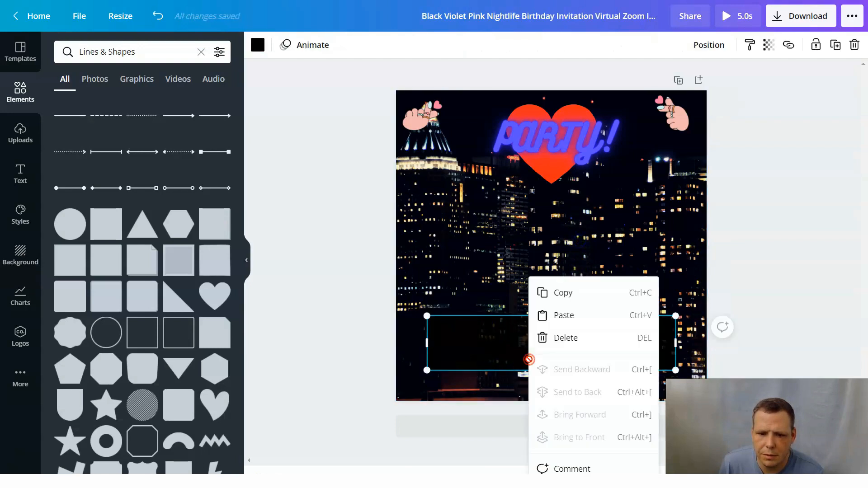
{"action": "left_click", "coordinate": [575, 330]}
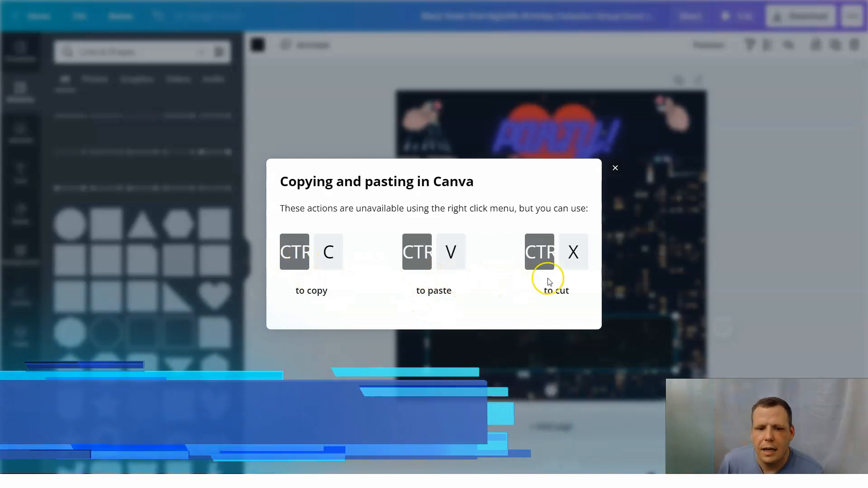
{"action": "left_click", "coordinate": [616, 170]}
{"action": "left_click", "coordinate": [596, 314]}
{"action": "right_click", "coordinate": [560, 336]}
{"action": "left_click", "coordinate": [578, 339]}
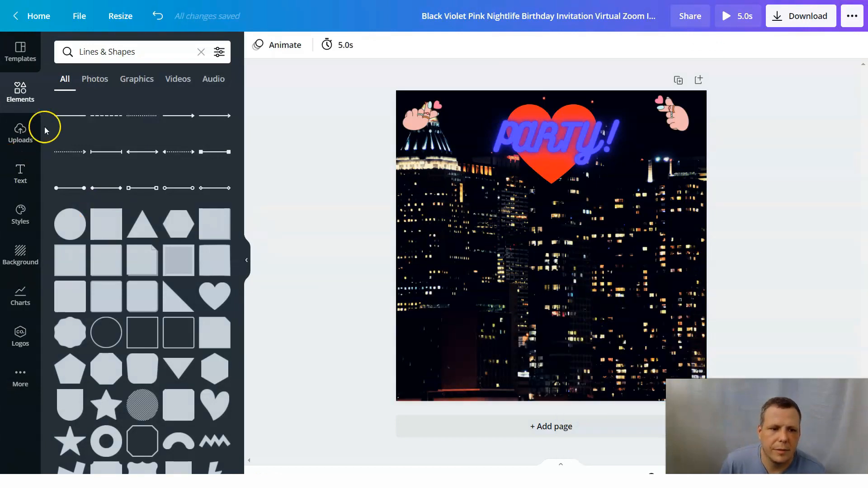
Add a body text box to the middle of the design, below the heart.
{"action": "left_click", "coordinate": [21, 171]}
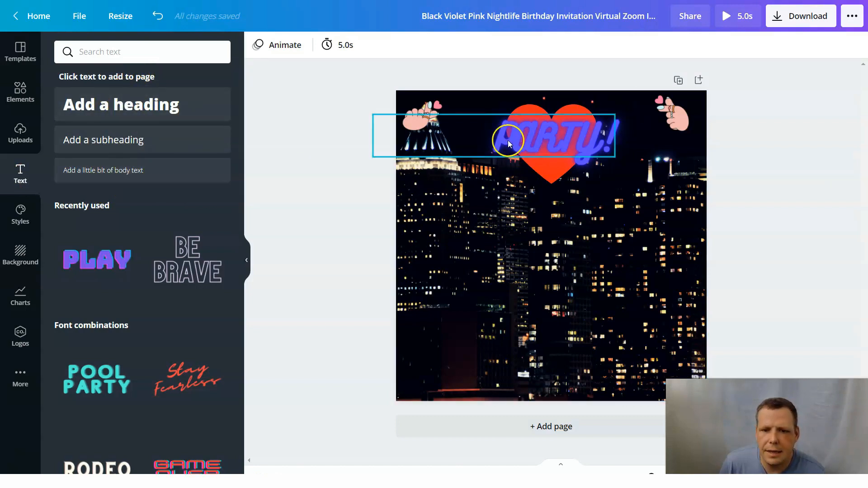
{"action": "left_click_drag", "start_coordinate": [175, 166], "coordinate": [548, 205]}
{"action": "left_click_drag", "start_coordinate": [556, 238], "coordinate": [559, 249]}
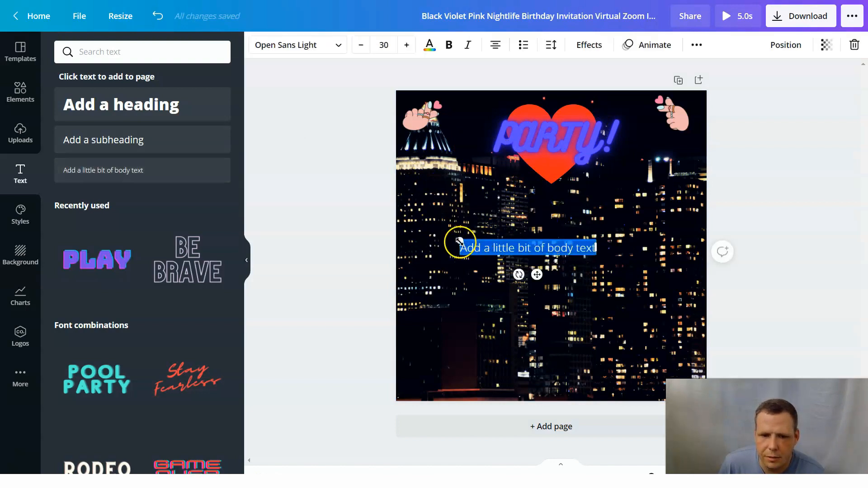
Enlarge the new body text placeholder to size 49,6.
{"action": "left_click_drag", "start_coordinate": [449, 211], "coordinate": [440, 199]}
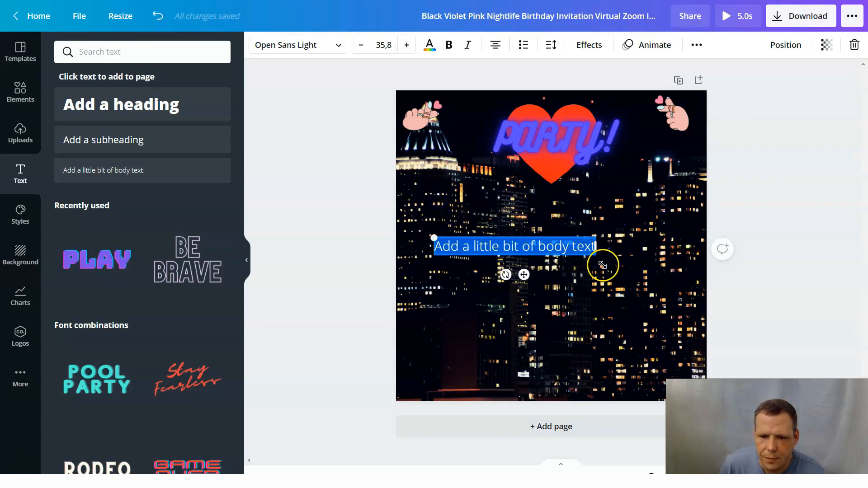
{"action": "left_click_drag", "start_coordinate": [602, 262], "coordinate": [658, 262]}
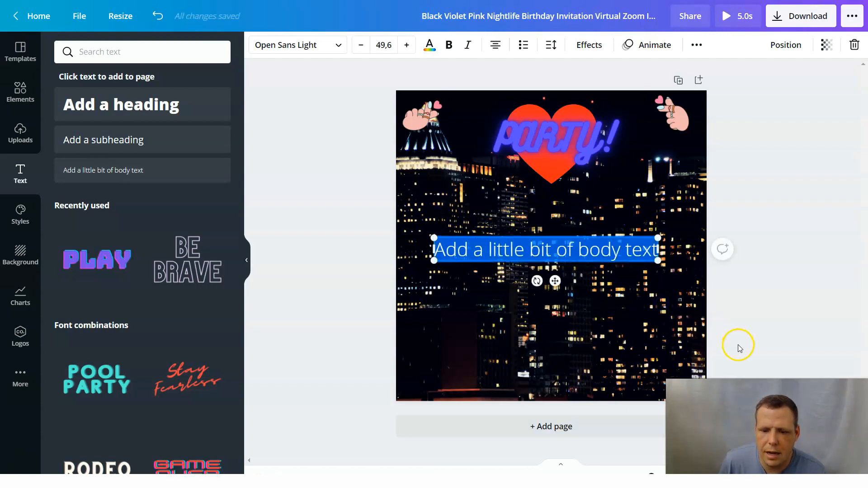
{"action": "left_click", "coordinate": [432, 47]}
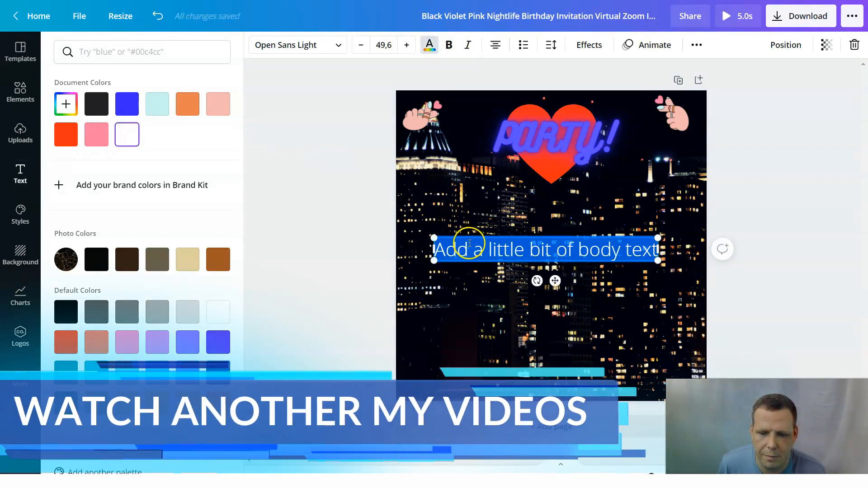
Replace the placeholder text with "Come join the party free drinks from the Birthday Girl!!".
{"action": "key", "text": "BackSpace"}
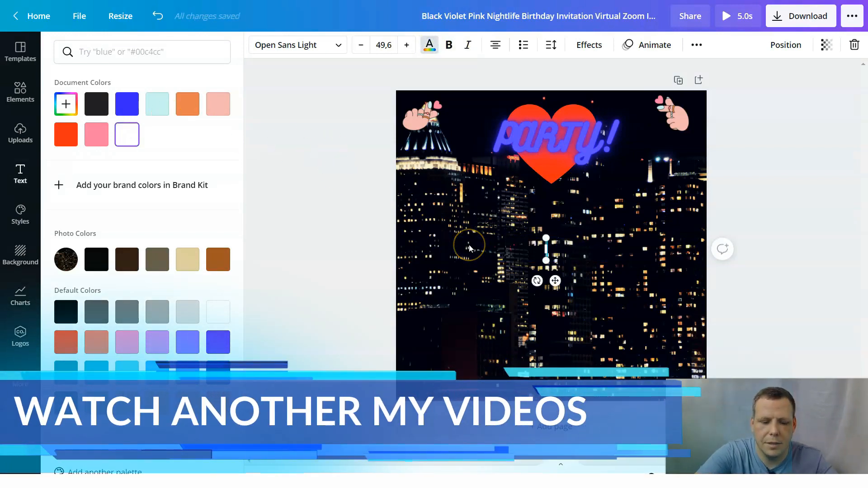
{"action": "type", "text": "Come j"}
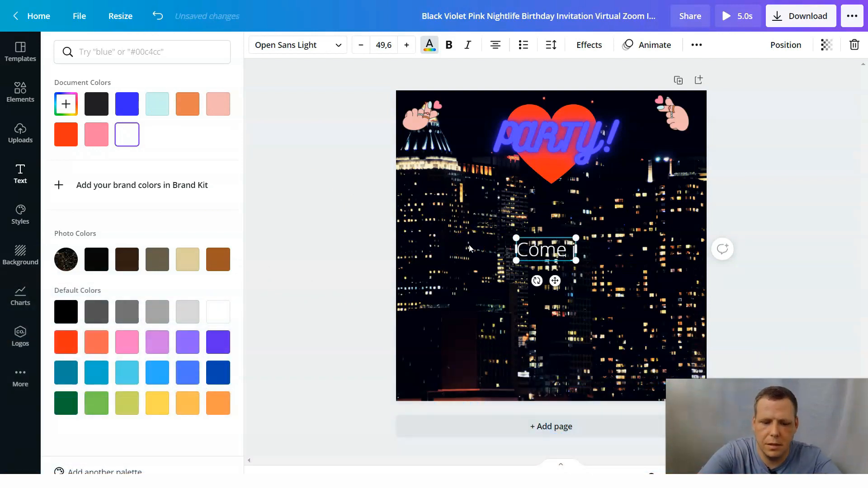
{"action": "type", "text": "oin the party"}
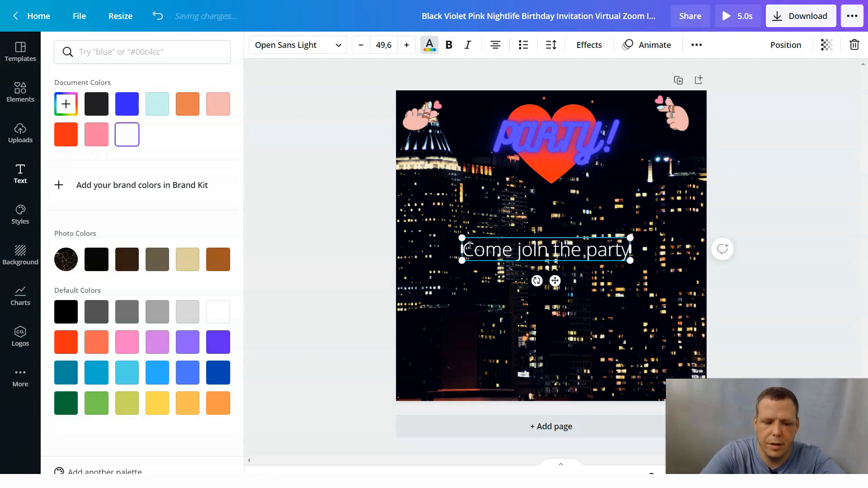
{"action": "type", "text": " free dri"}
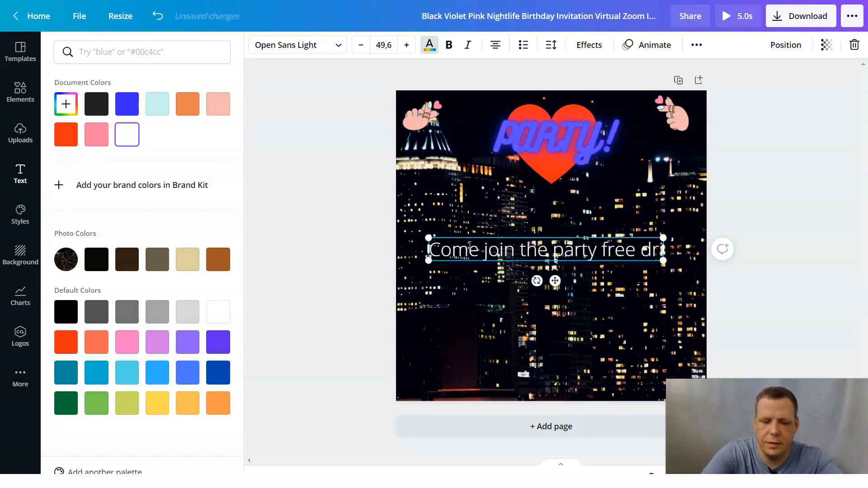
{"action": "type", "text": "nks! f"}
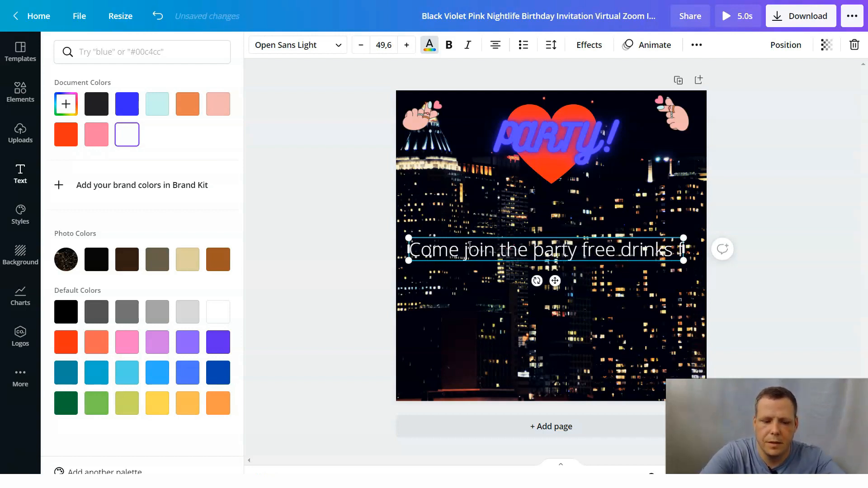
{"action": "type", "text": "rom the Birthday "}
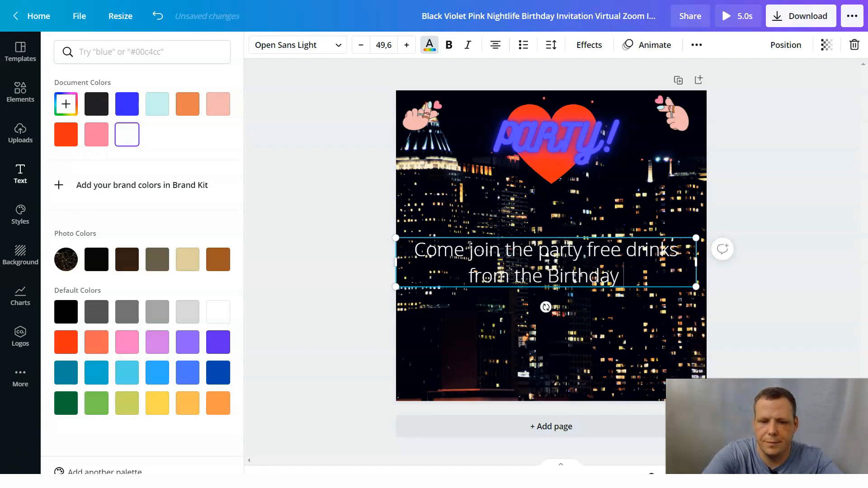
{"action": "type", "text": "Girl"}
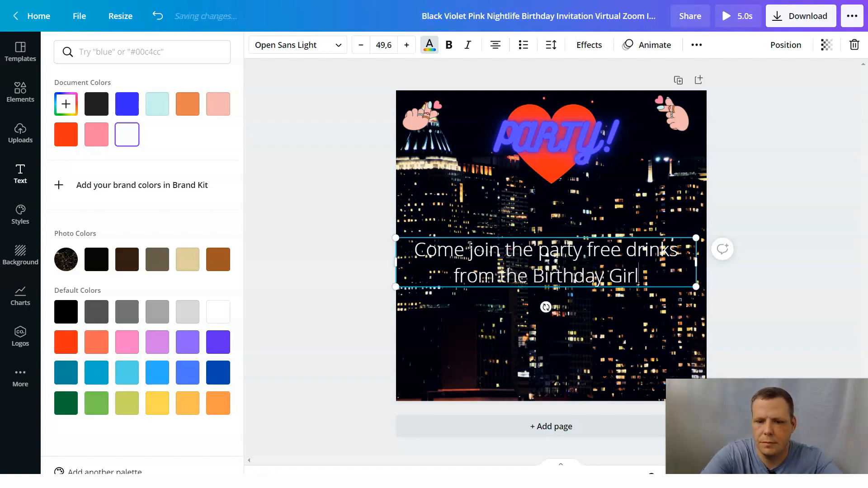
{"action": "type", "text": "!!"}
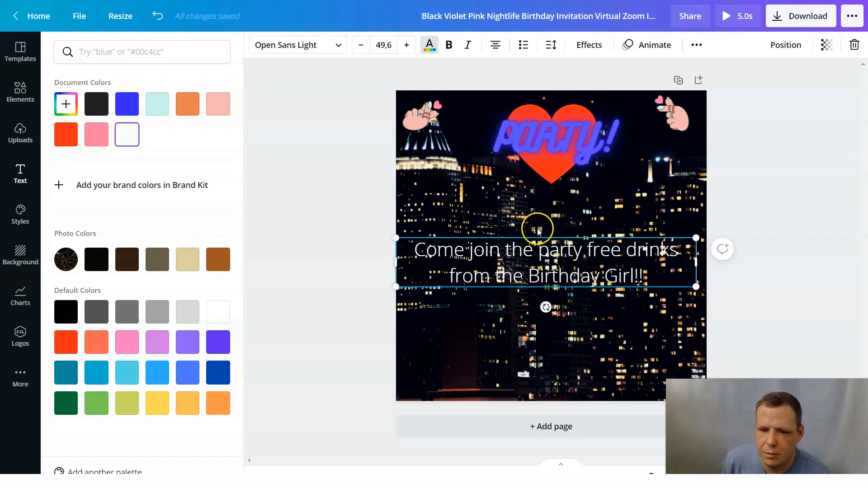
Make the invitation text bold and italic at size 53,6 and move it up to just below the heart.
{"action": "key", "text": "ctrl+a"}
{"action": "left_click", "coordinate": [450, 46]}
{"action": "left_click", "coordinate": [468, 45]}
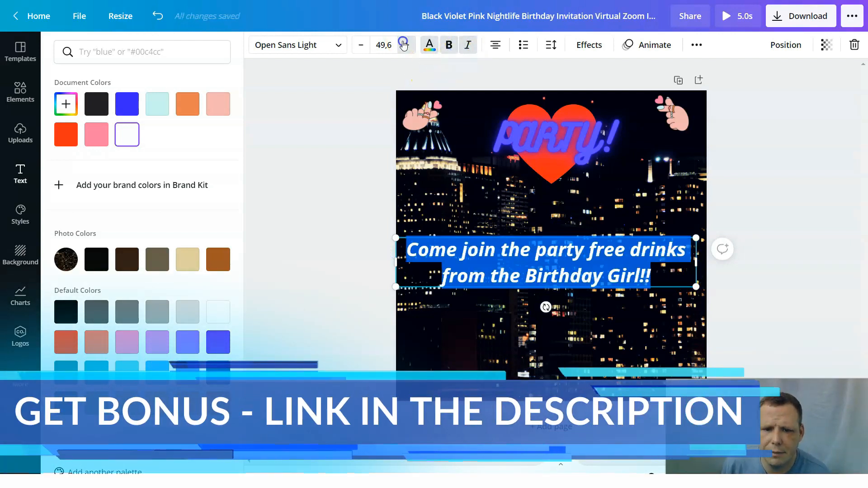
{"action": "left_click", "coordinate": [404, 44]}
{"action": "left_click", "coordinate": [404, 45]}
{"action": "left_click", "coordinate": [404, 45]}
{"action": "left_click", "coordinate": [404, 45]}
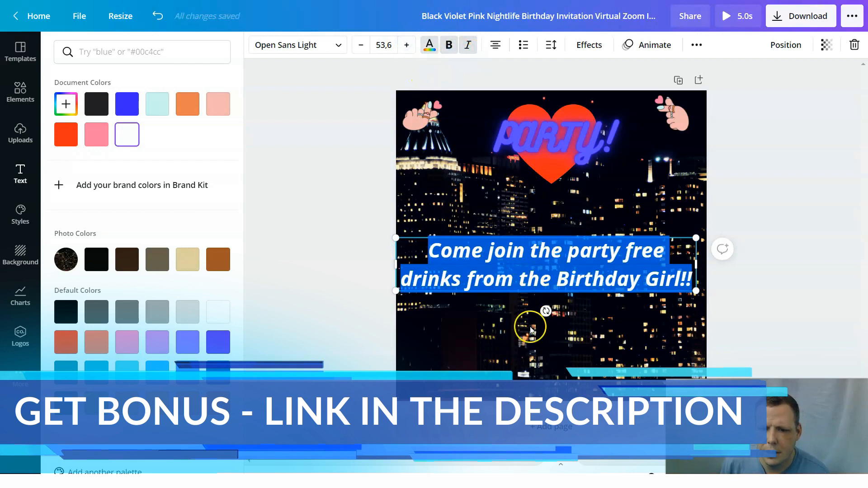
{"action": "left_click", "coordinate": [581, 211]}
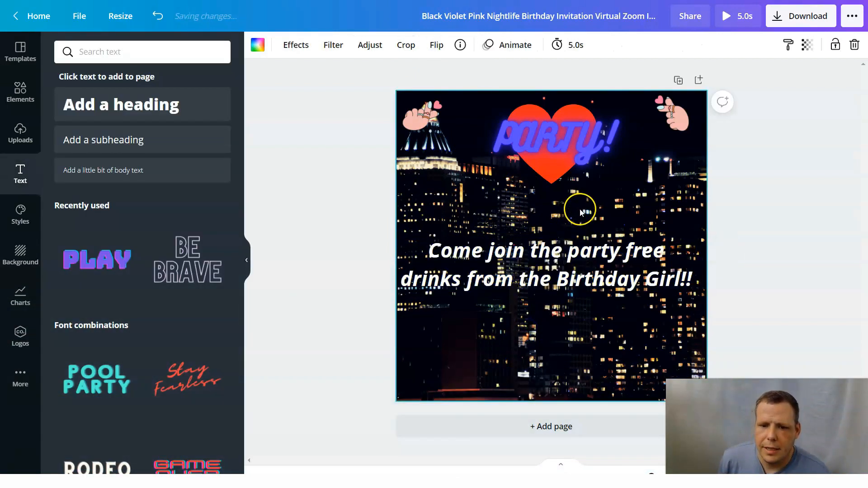
{"action": "left_click_drag", "start_coordinate": [546, 269], "coordinate": [557, 215]}
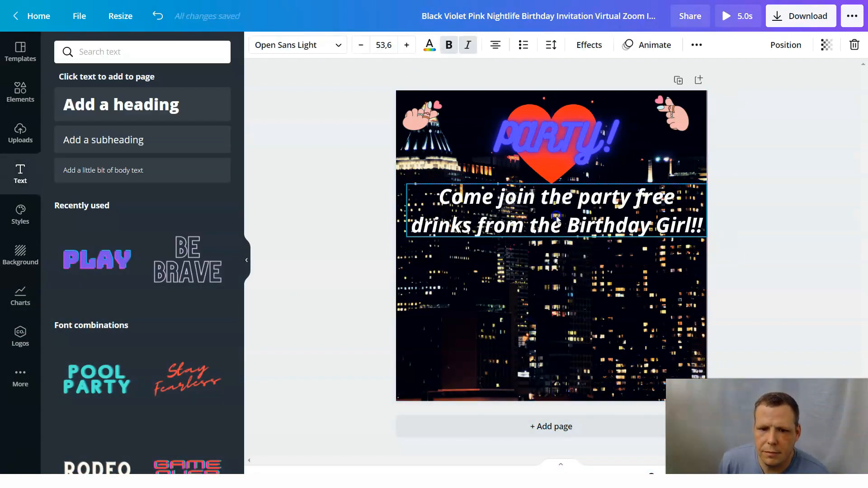
Add six body text boxes below the invitation text and delete them all together.
{"action": "left_click", "coordinate": [138, 169]}
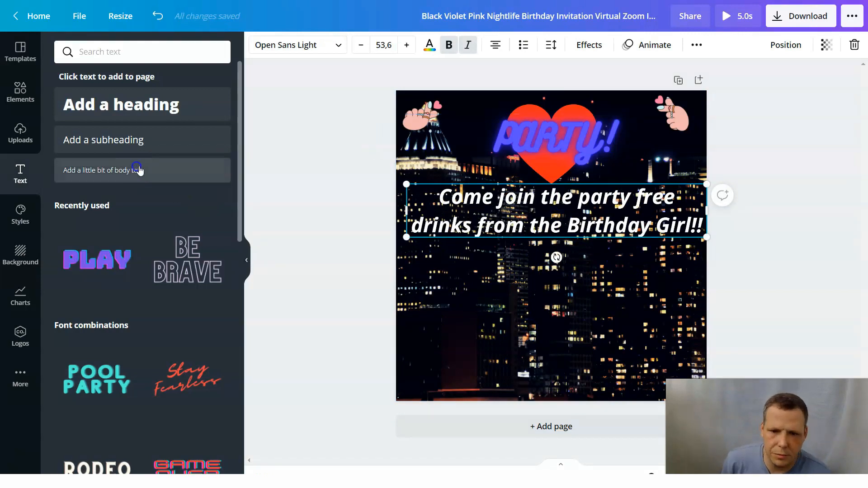
{"action": "left_click", "coordinate": [154, 176]}
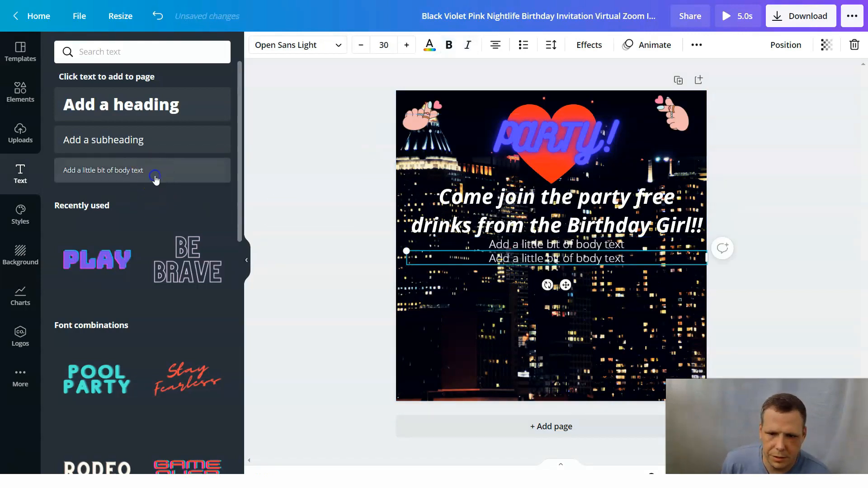
{"action": "left_click", "coordinate": [154, 176]}
{"action": "left_click", "coordinate": [153, 176]}
{"action": "left_click", "coordinate": [153, 176]}
{"action": "left_click", "coordinate": [154, 177]}
{"action": "left_click_drag", "start_coordinate": [612, 335], "coordinate": [582, 255]}
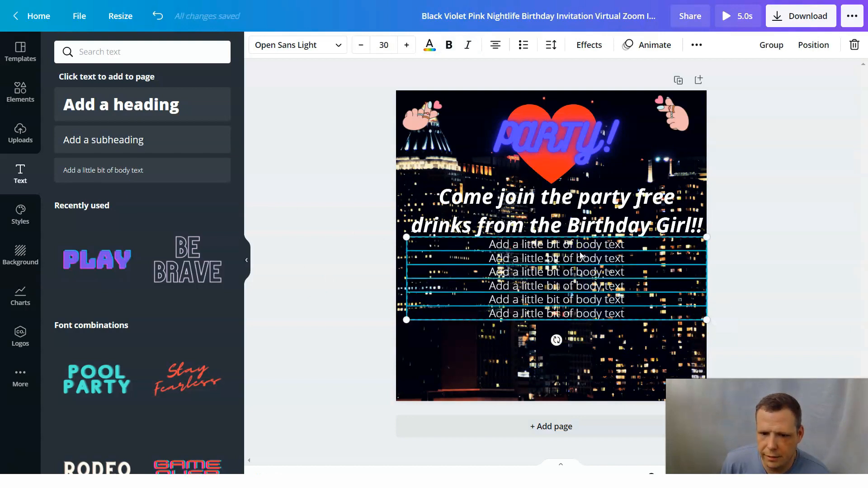
{"action": "right_click", "coordinate": [582, 256]}
{"action": "left_click", "coordinate": [596, 312]}
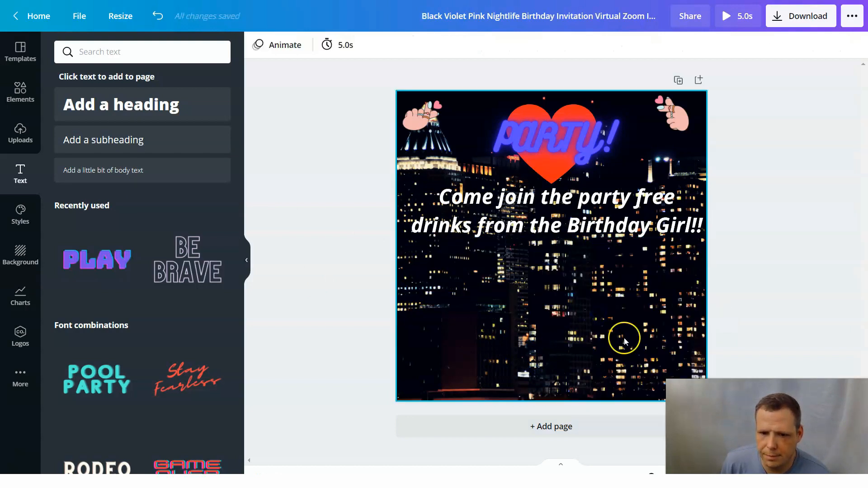
Select the heart, PARTY! heading, invitation text and hand sticker together and clear the selection.
{"action": "left_click", "coordinate": [587, 249]}
{"action": "left_click_drag", "start_coordinate": [628, 359], "coordinate": [493, 265]}
{"action": "left_click", "coordinate": [648, 271]}
{"action": "left_click_drag", "start_coordinate": [629, 306], "coordinate": [381, 83]}
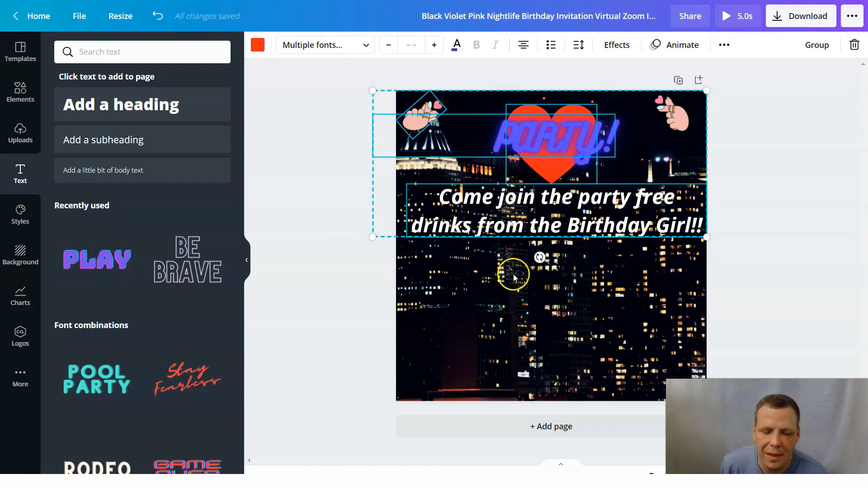
{"action": "right_click", "coordinate": [514, 302]}
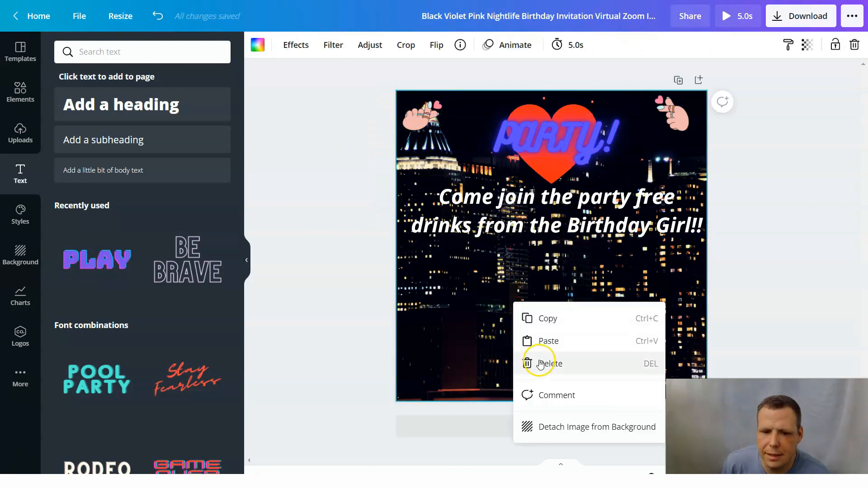
{"action": "left_click", "coordinate": [440, 258]}
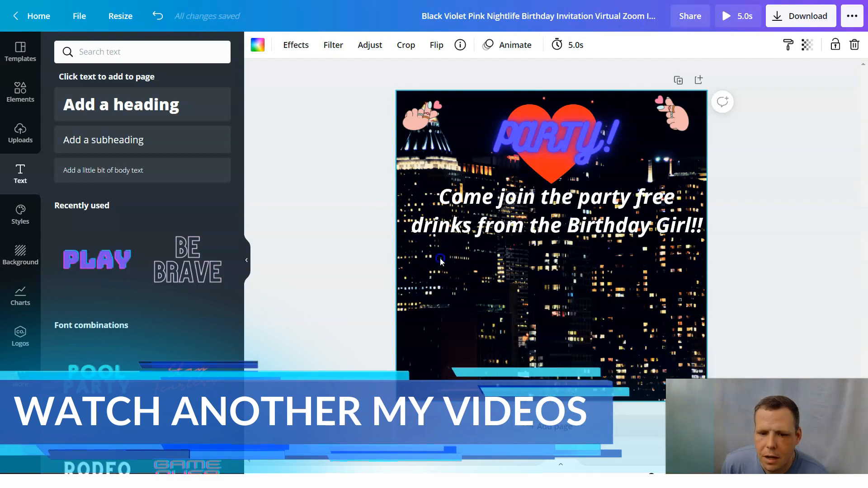
Post the comment "Hey" on the city background image.
{"action": "right_click", "coordinate": [567, 302]}
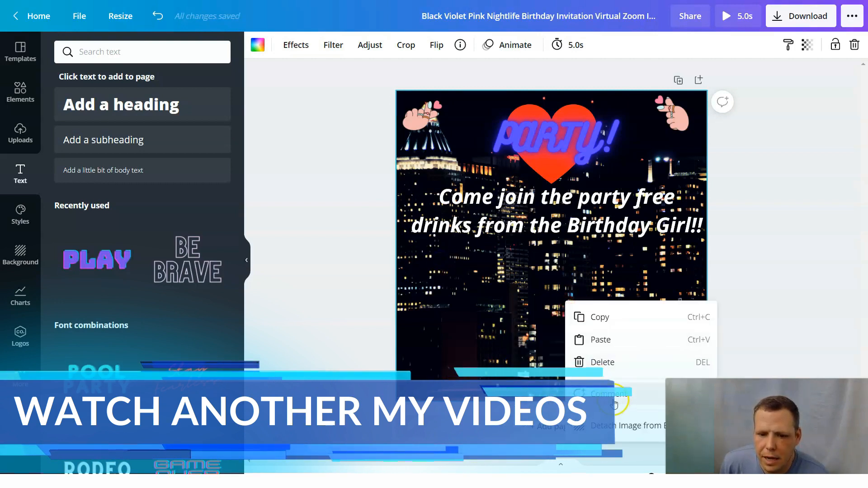
{"action": "left_click", "coordinate": [658, 377]}
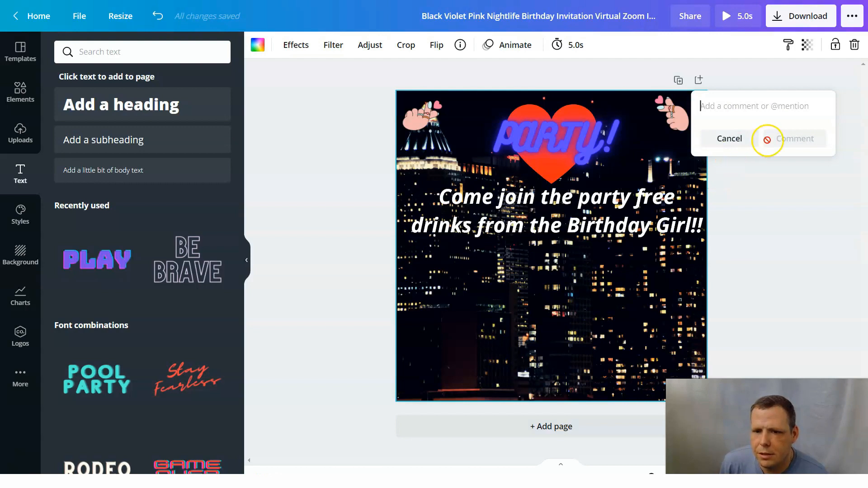
{"action": "type", "text": "Hey"}
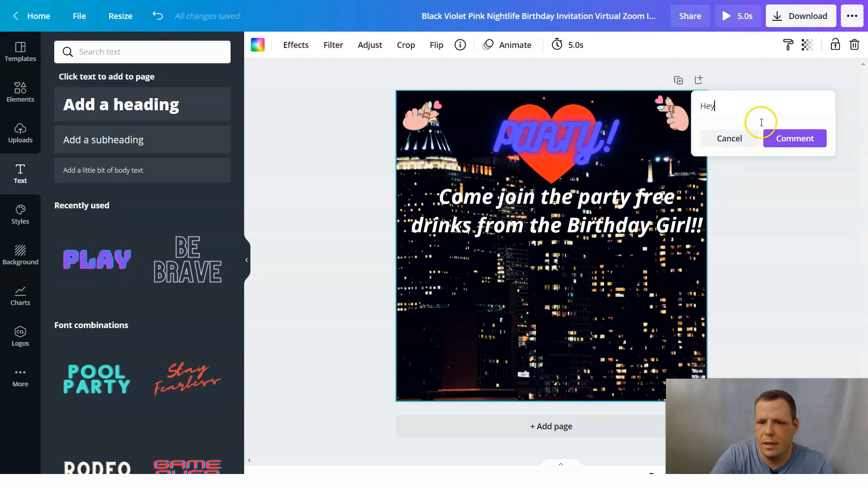
{"action": "left_click", "coordinate": [810, 140]}
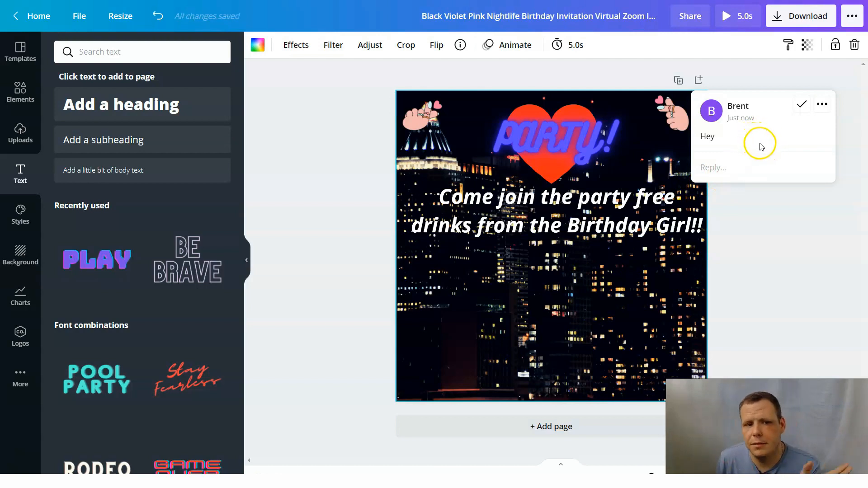
Delete the comment thread from the city background image.
{"action": "left_click", "coordinate": [822, 104]}
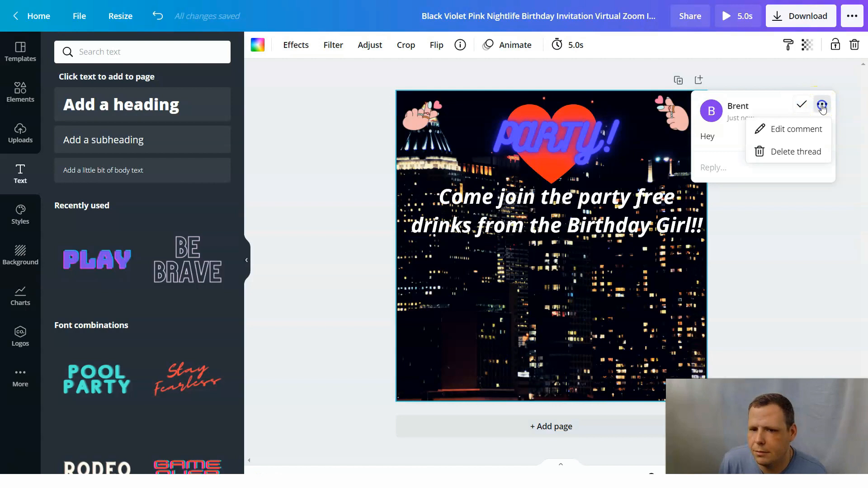
{"action": "left_click", "coordinate": [786, 131]}
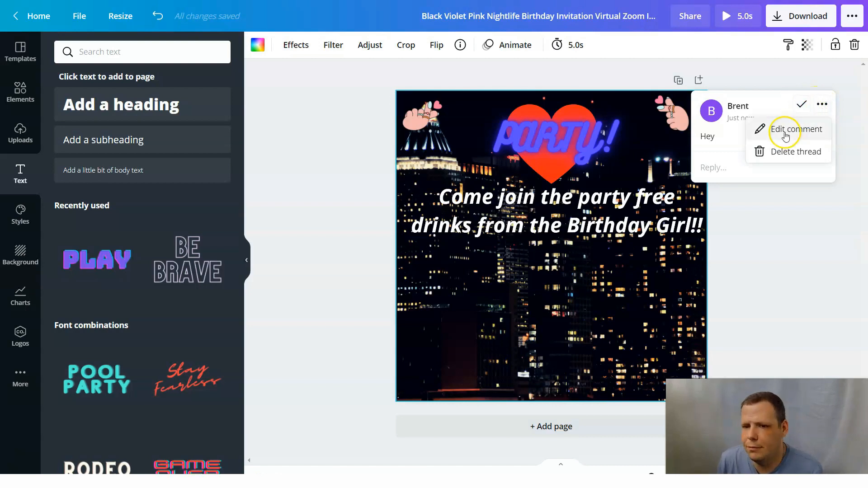
{"action": "left_click", "coordinate": [798, 152]}
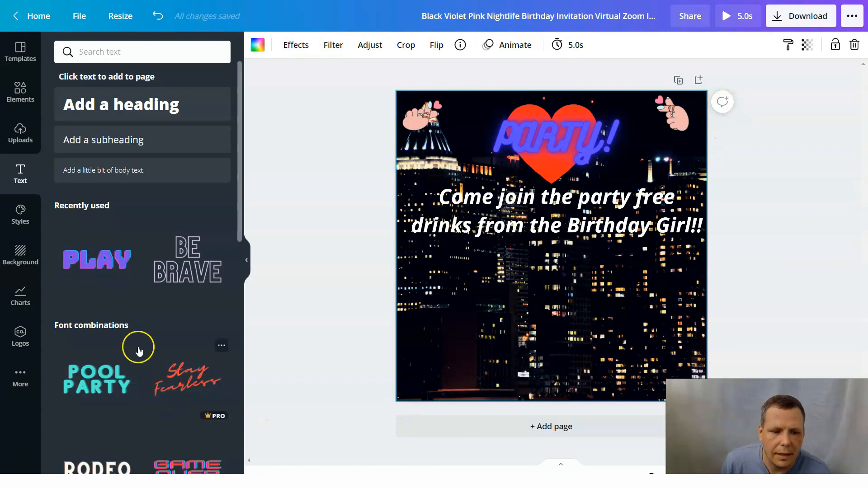
Try the Barlow Thin and HK Grotesk Bold styles on the design and settle on the slate-and-tan Playfair Display style.
{"action": "left_click", "coordinate": [21, 216]}
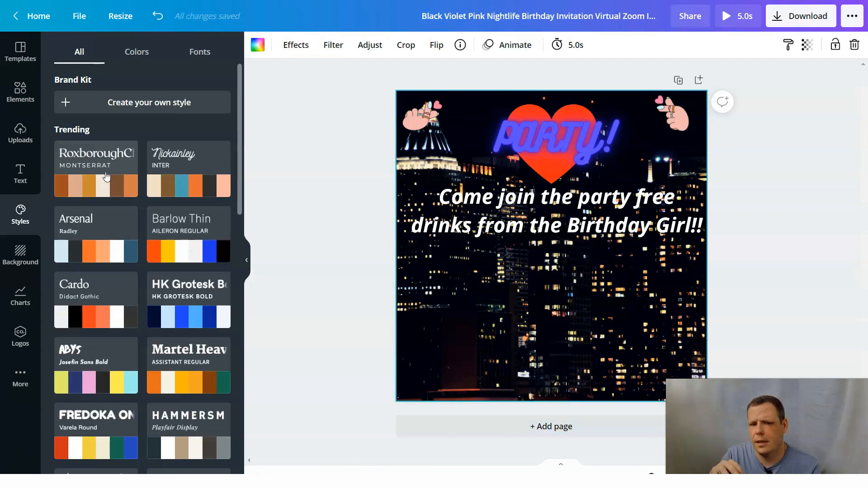
{"action": "left_click", "coordinate": [189, 250]}
{"action": "left_click", "coordinate": [188, 306]}
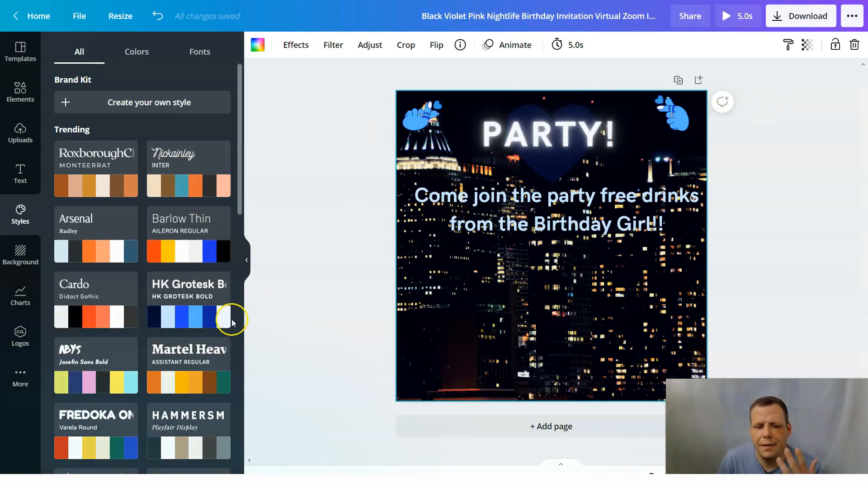
{"action": "scroll", "coordinate": [211, 340], "scroll_direction": "down", "scroll_amount": 3}
{"action": "scroll", "coordinate": [211, 340], "scroll_direction": "up", "scroll_amount": 1}
{"action": "left_click", "coordinate": [197, 330]}
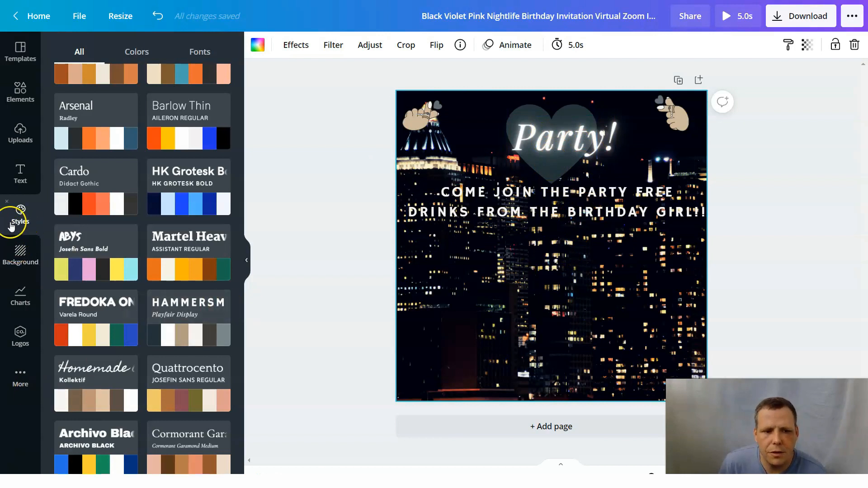
Browse the background library and replace the city background with the dark photo of hands holding string lights.
{"action": "left_click", "coordinate": [20, 262]}
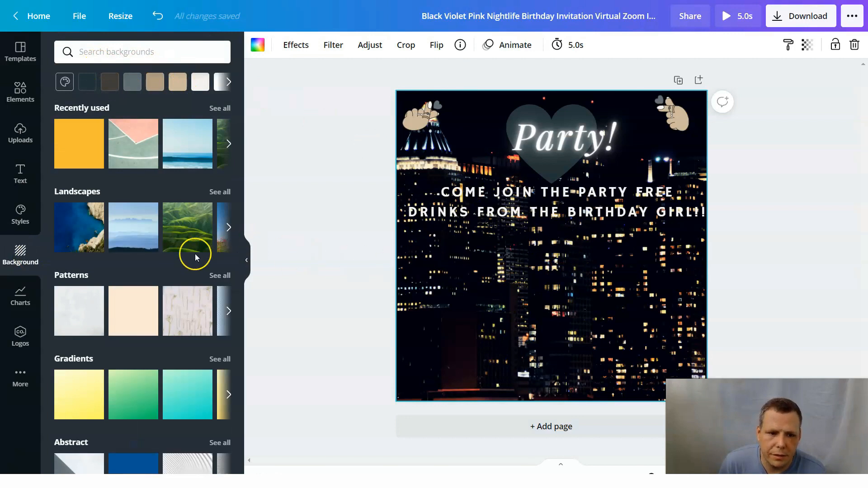
{"action": "scroll", "coordinate": [144, 238], "scroll_direction": "down", "scroll_amount": 2}
{"action": "scroll", "coordinate": [181, 246], "scroll_direction": "up", "scroll_amount": 2}
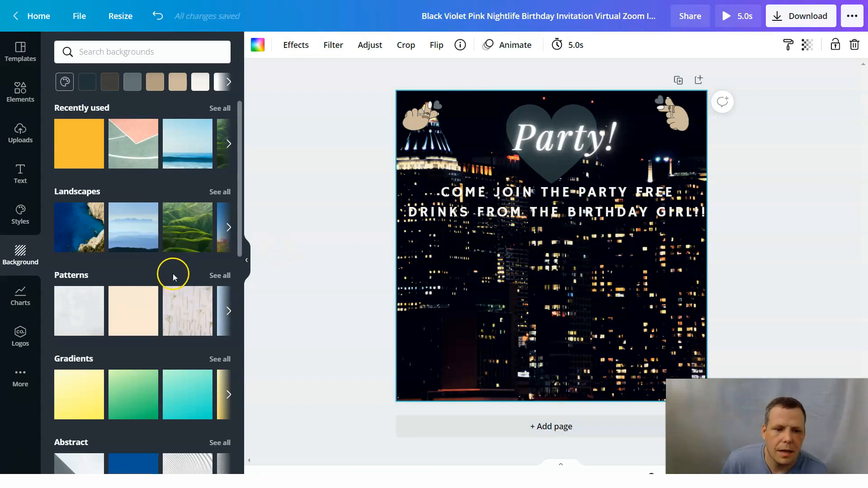
{"action": "scroll", "coordinate": [173, 273], "scroll_direction": "down", "scroll_amount": 4}
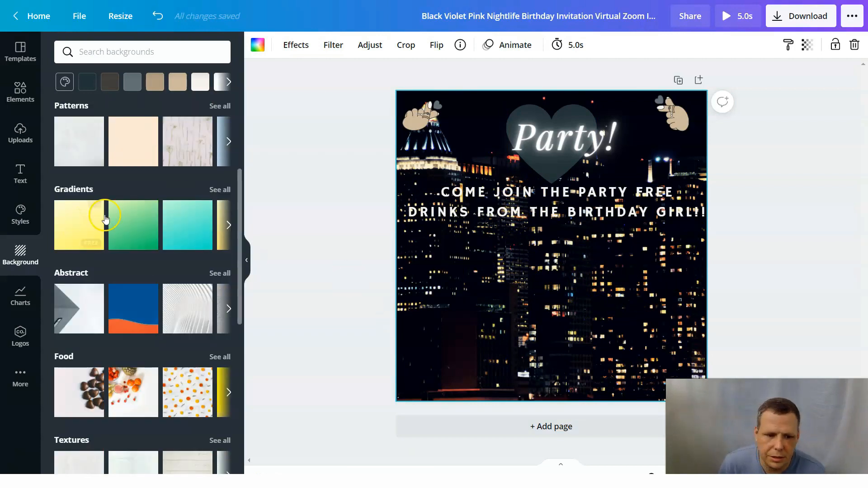
{"action": "scroll", "coordinate": [135, 217], "scroll_direction": "up", "scroll_amount": 4}
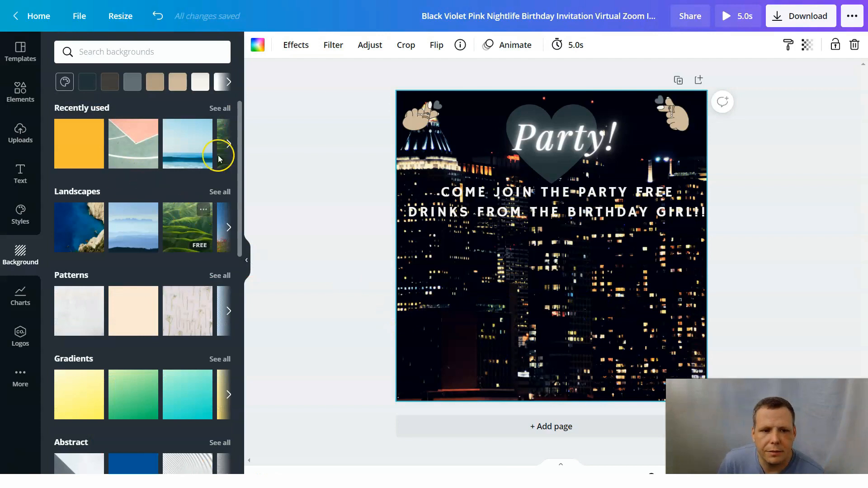
{"action": "scroll", "coordinate": [128, 344], "scroll_direction": "down", "scroll_amount": 3}
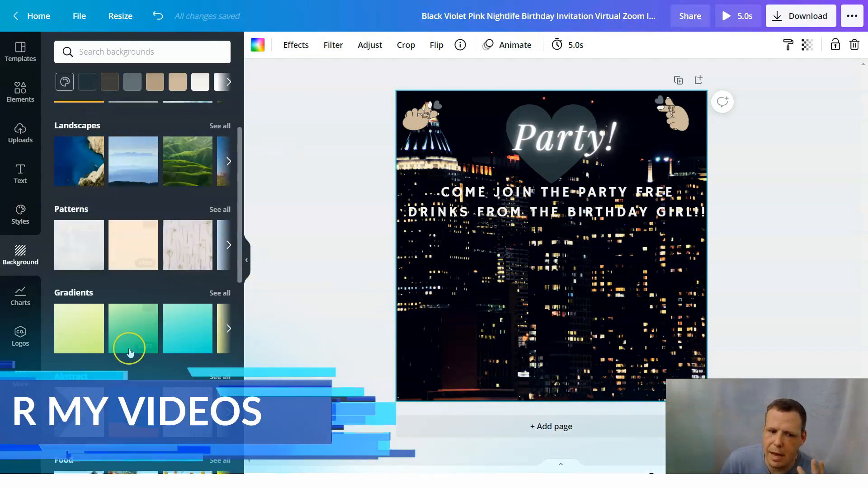
{"action": "scroll", "coordinate": [137, 337], "scroll_direction": "down", "scroll_amount": 3}
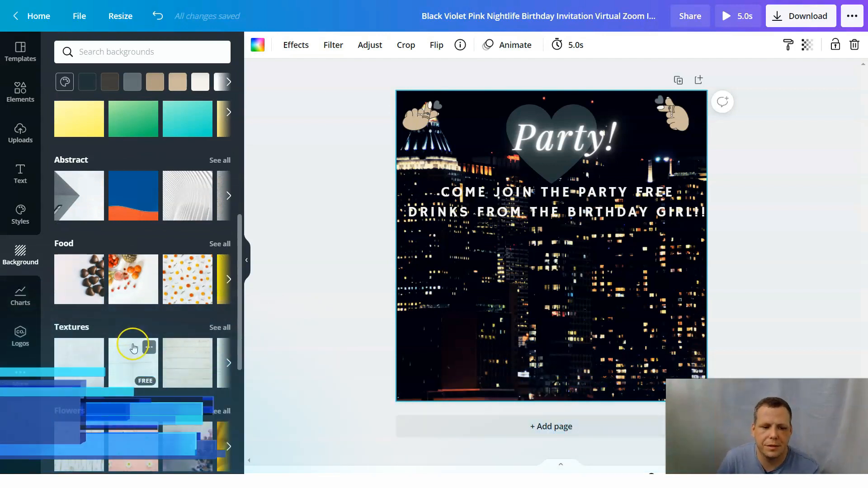
{"action": "scroll", "coordinate": [127, 371], "scroll_direction": "down", "scroll_amount": 2}
{"action": "scroll", "coordinate": [142, 384], "scroll_direction": "down", "scroll_amount": 2}
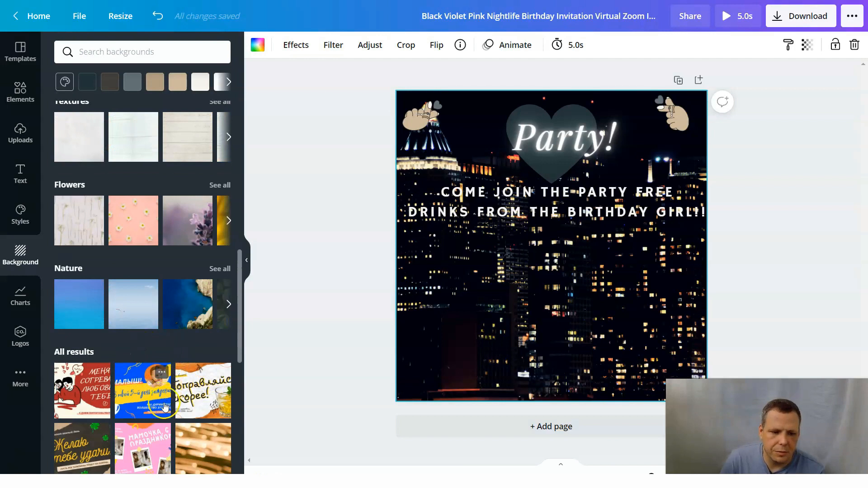
{"action": "scroll", "coordinate": [162, 412], "scroll_direction": "down", "scroll_amount": 2}
{"action": "scroll", "coordinate": [135, 371], "scroll_direction": "down", "scroll_amount": 5}
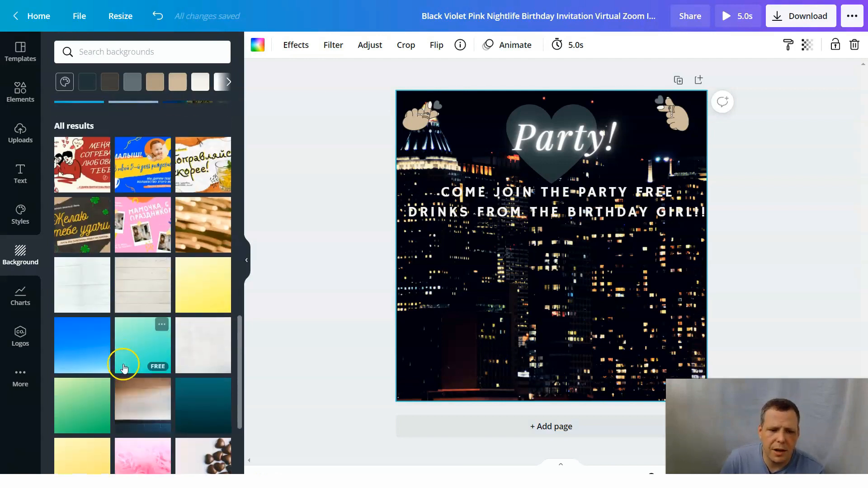
{"action": "scroll", "coordinate": [127, 347], "scroll_direction": "down", "scroll_amount": 5}
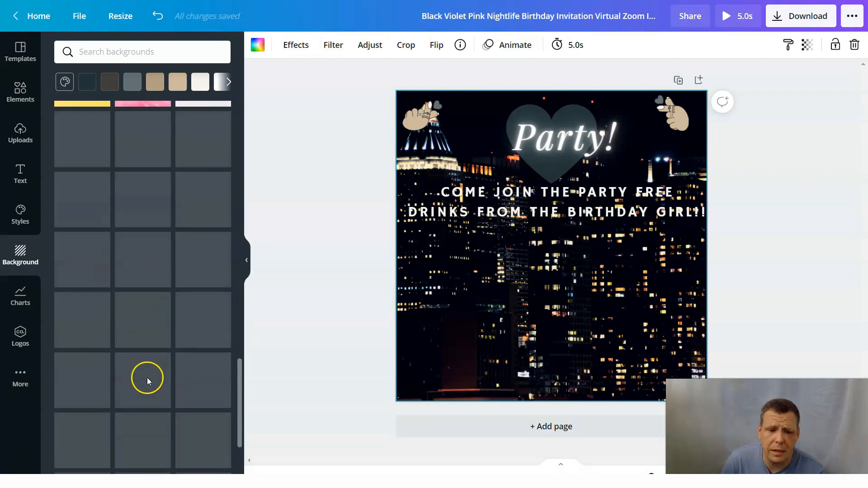
{"action": "scroll", "coordinate": [152, 339], "scroll_direction": "down", "scroll_amount": 5}
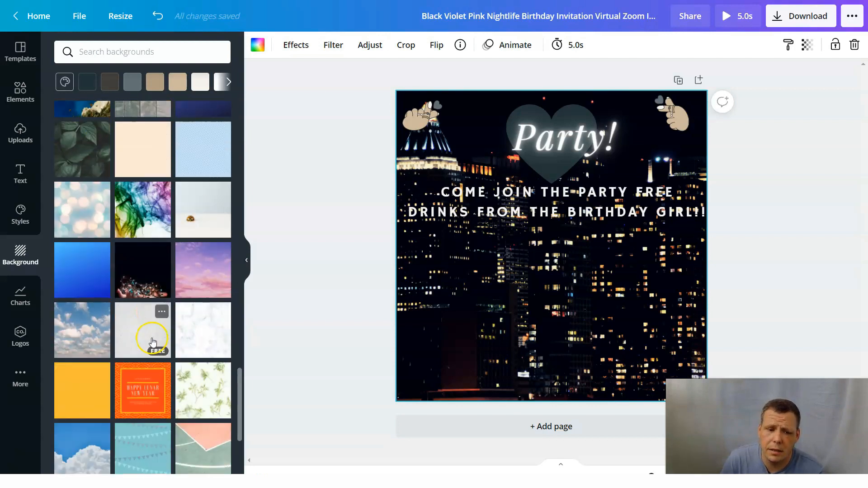
{"action": "scroll", "coordinate": [150, 346], "scroll_direction": "up", "scroll_amount": 6}
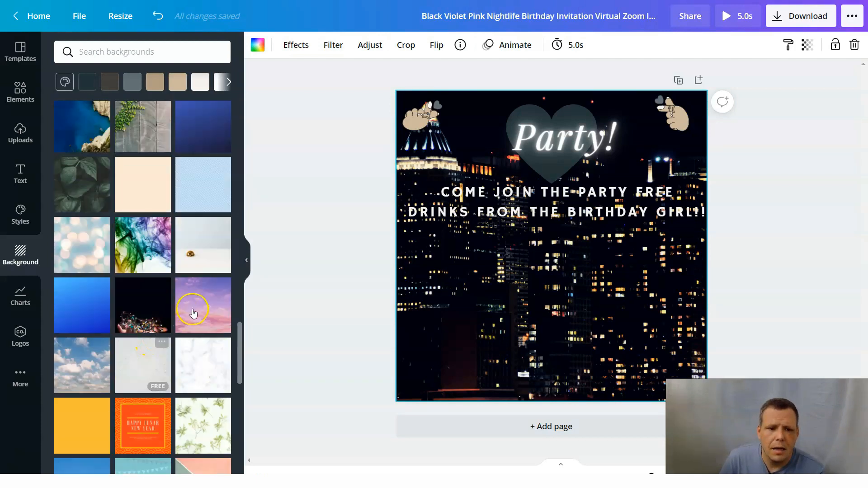
{"action": "left_click", "coordinate": [144, 366]}
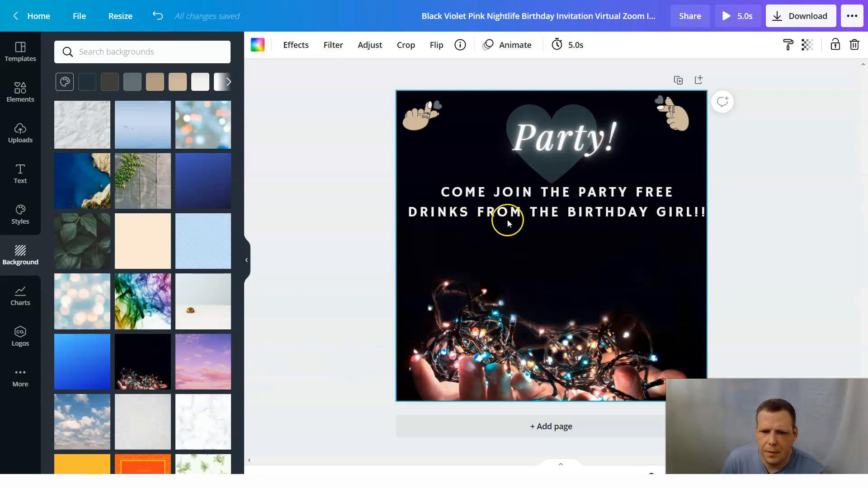
Recolor the heart behind the Party! heading medium gray from the default colors.
{"action": "left_click", "coordinate": [555, 171]}
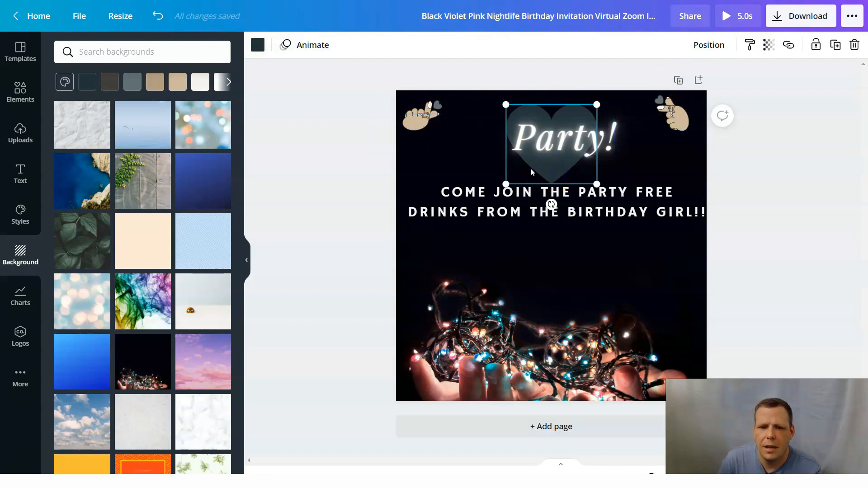
{"action": "left_click", "coordinate": [266, 49]}
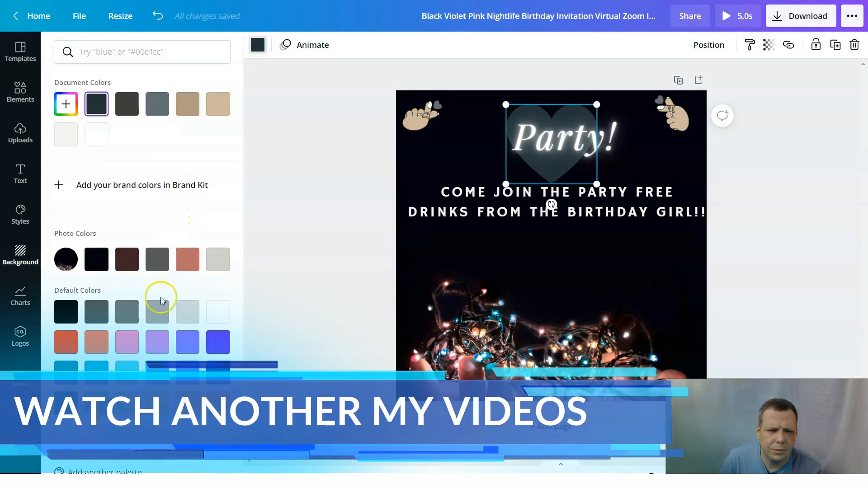
{"action": "left_click", "coordinate": [162, 316]}
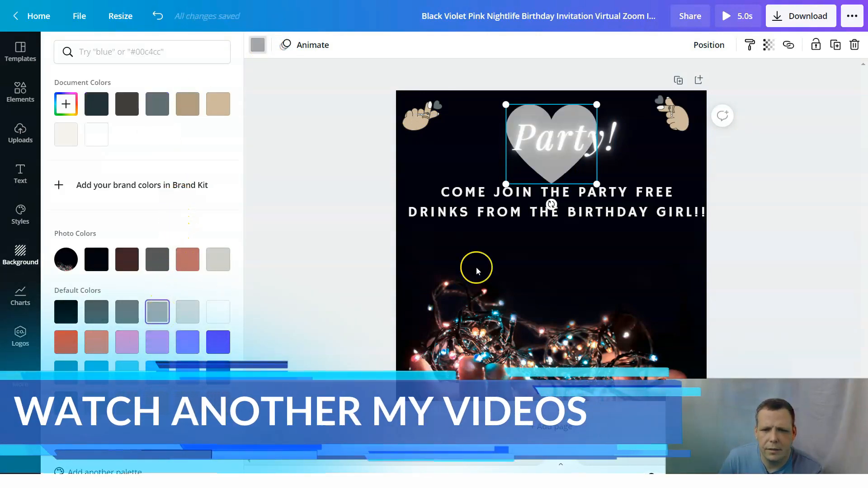
{"action": "left_click", "coordinate": [628, 240]}
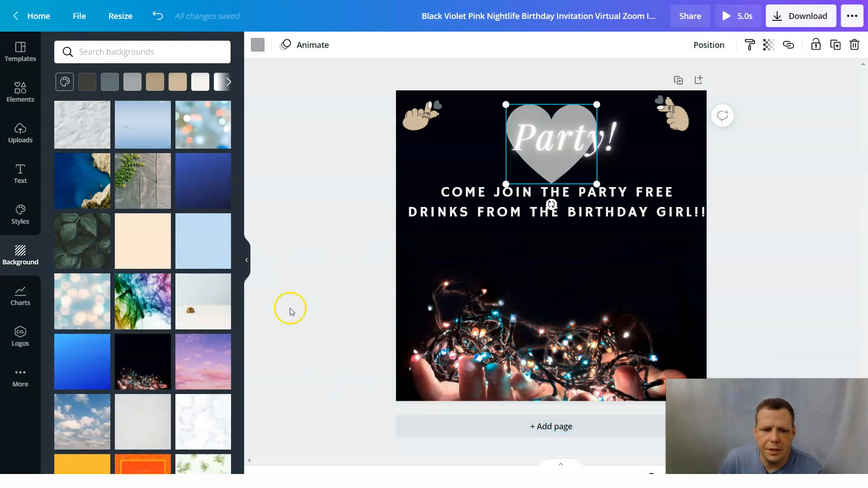
Look through the background color palette and further background images without applying any.
{"action": "scroll", "coordinate": [136, 271], "scroll_direction": "down", "scroll_amount": 1}
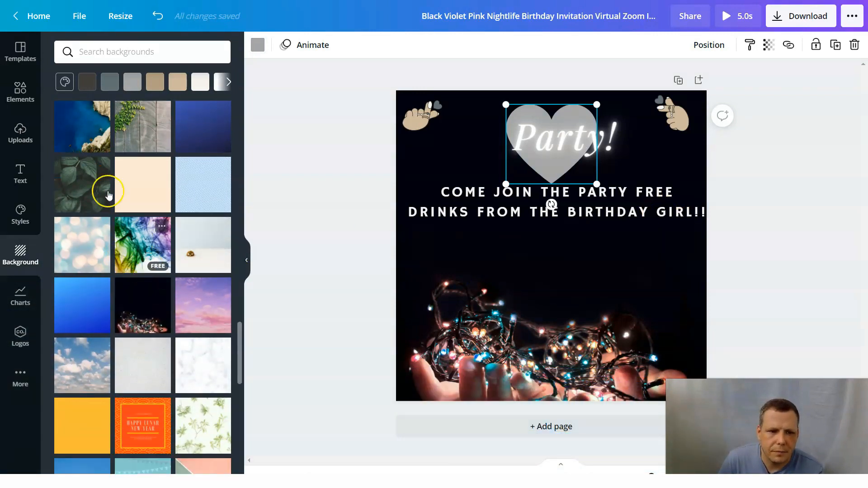
{"action": "left_click", "coordinate": [69, 86]}
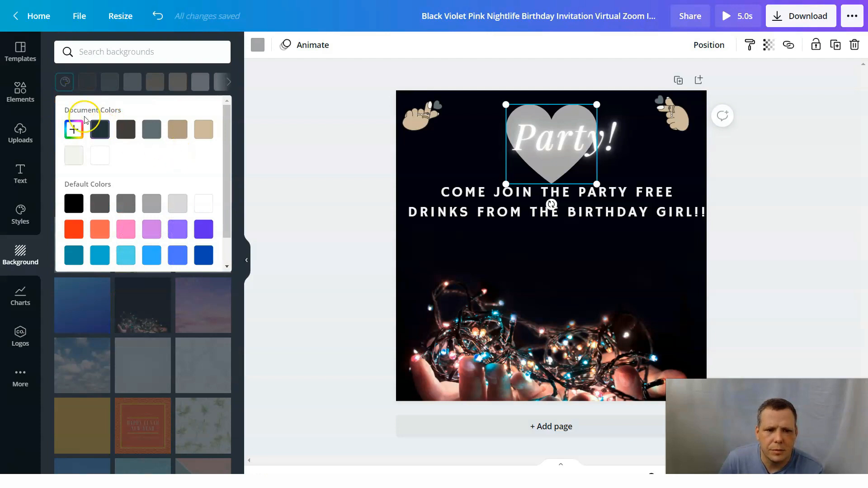
{"action": "left_click", "coordinate": [354, 222]}
{"action": "scroll", "coordinate": [149, 271], "scroll_direction": "down", "scroll_amount": 5}
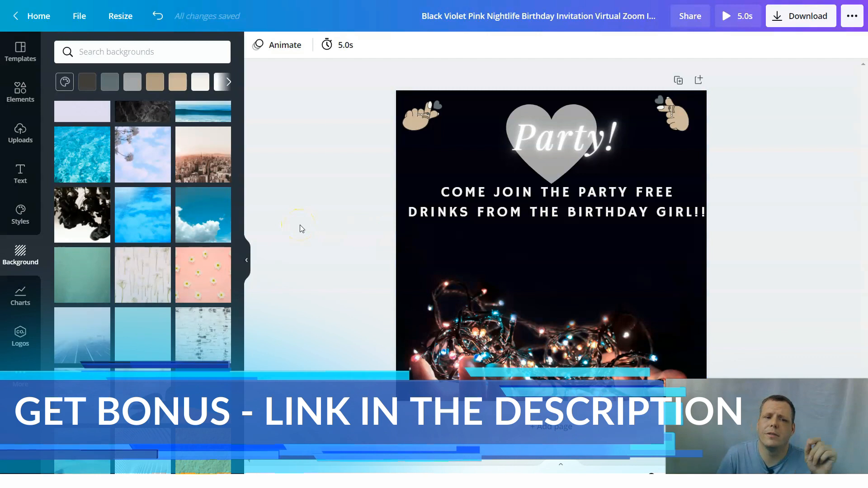
{"action": "left_click", "coordinate": [314, 118]}
Add a row chart to the invitation, shrink it to about half size and place it below the invitation text.
{"action": "left_click", "coordinate": [20, 295]}
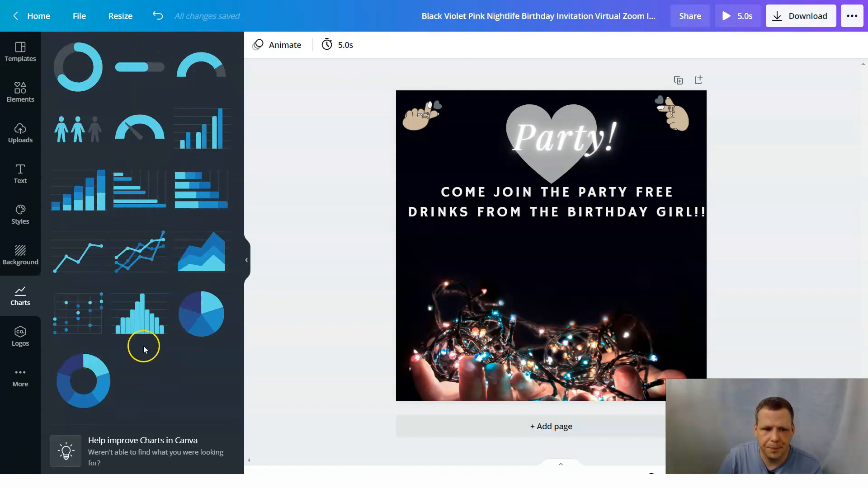
{"action": "left_click_drag", "start_coordinate": [89, 194], "coordinate": [517, 280]}
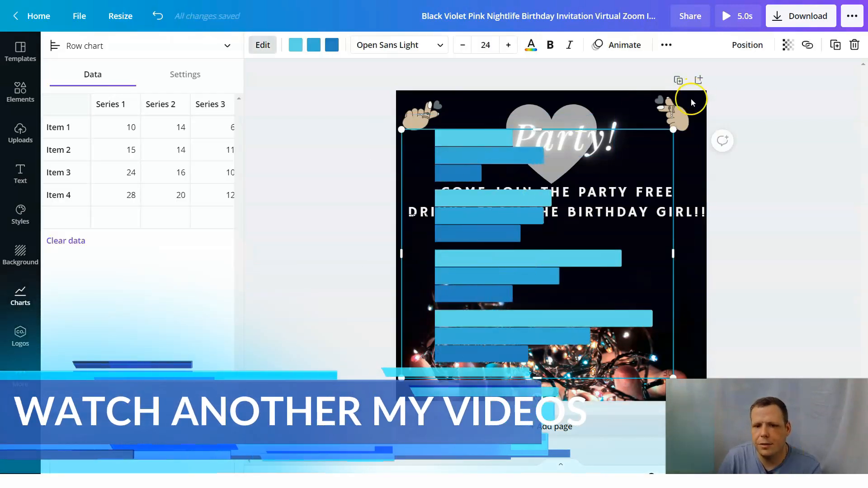
{"action": "left_click_drag", "start_coordinate": [636, 199], "coordinate": [587, 276]}
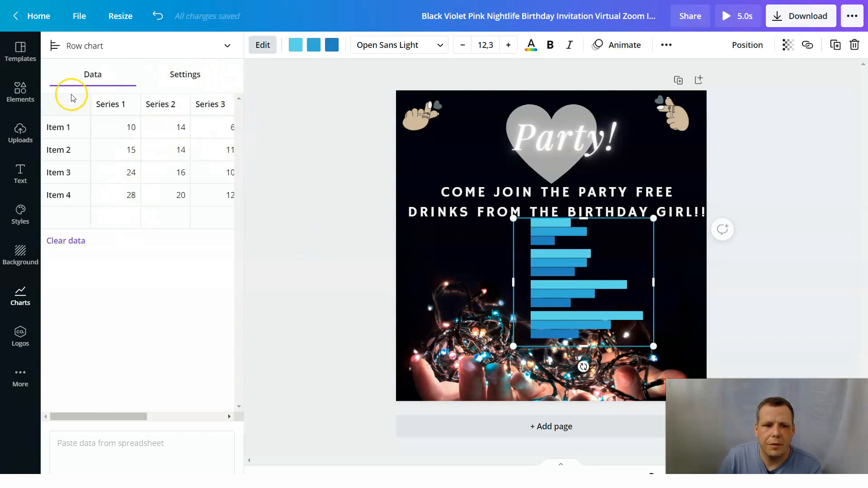
Rename the row chart's first two items "Whos coming" and "Whos not coming".
{"action": "left_click", "coordinate": [75, 130]}
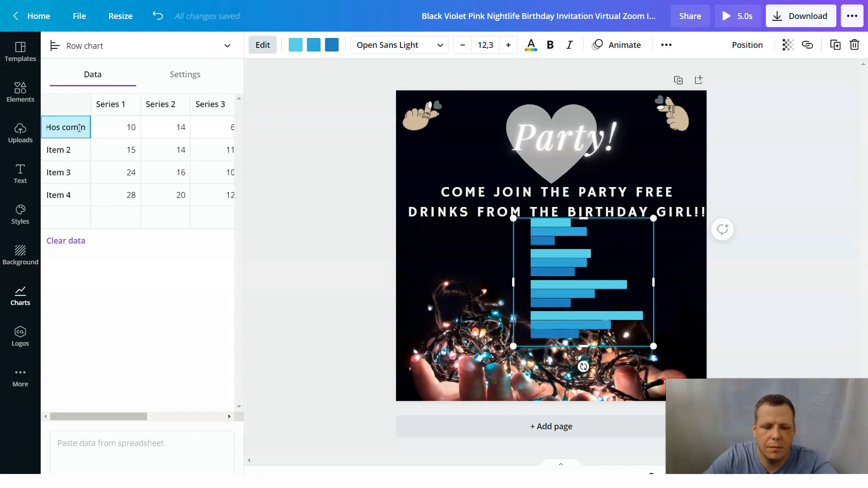
{"action": "left_click", "coordinate": [75, 144]}
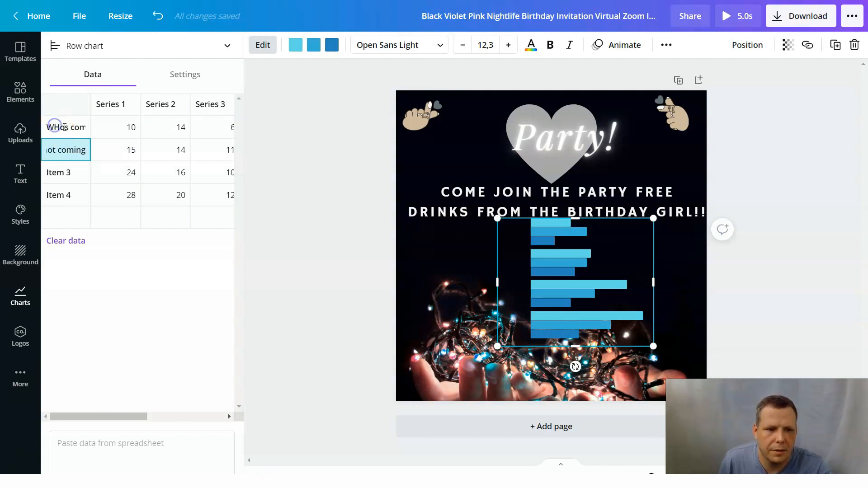
{"action": "left_click", "coordinate": [65, 127]}
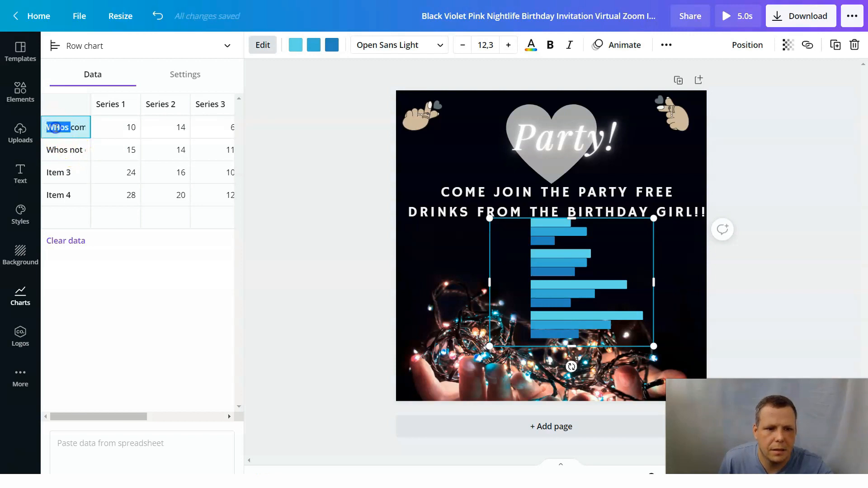
{"action": "type", "text": "H\\"}
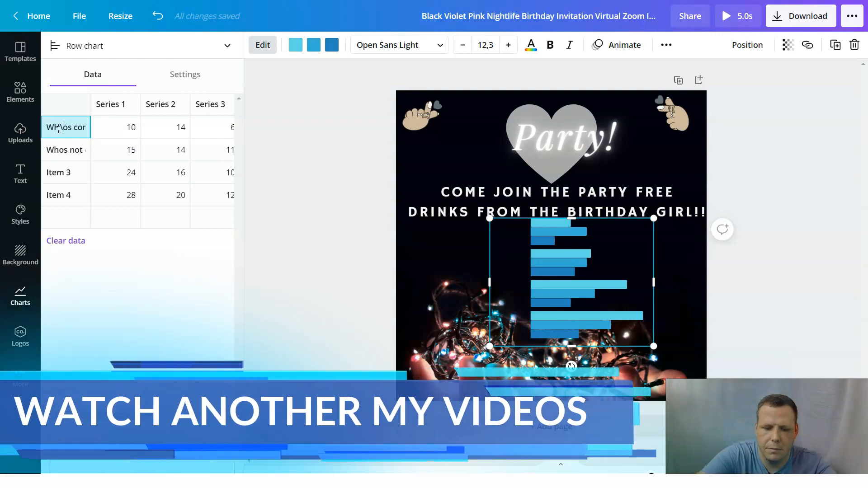
{"action": "key", "text": "Right"}
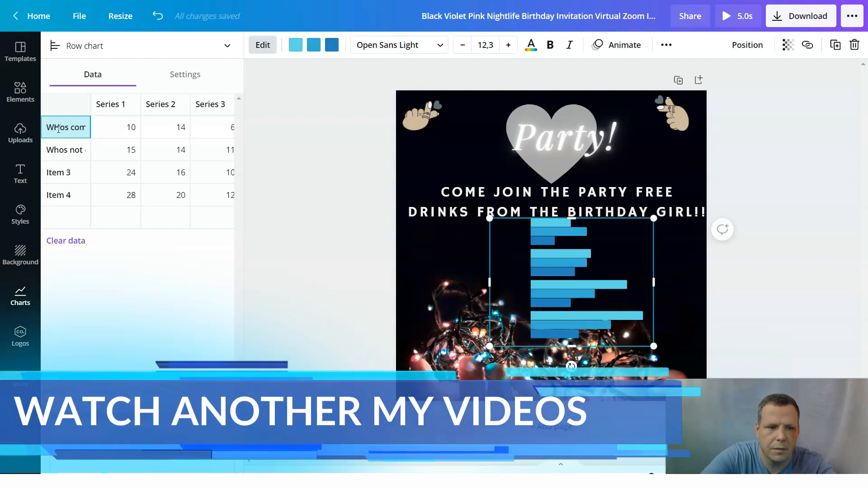
{"action": "key", "text": "BackSpace"}
{"action": "type", "text": "h"}
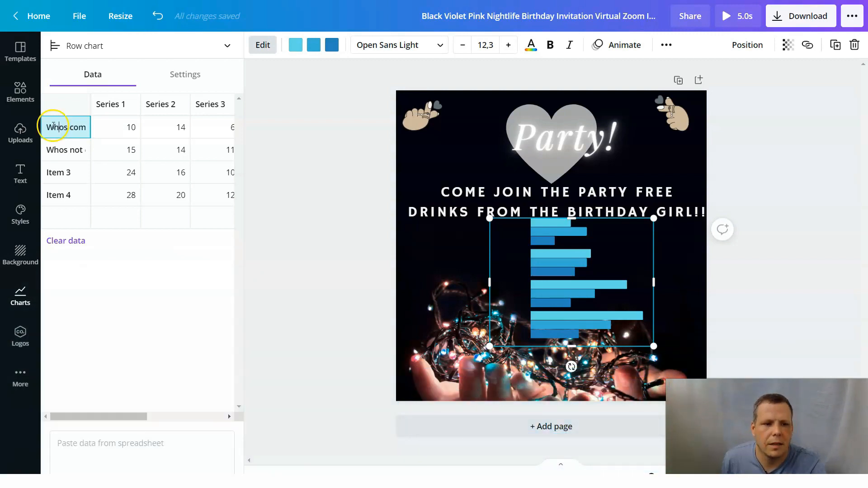
Examine the Item 4 row's options and the row chart's label, grid line and series settings.
{"action": "left_click", "coordinate": [58, 194]}
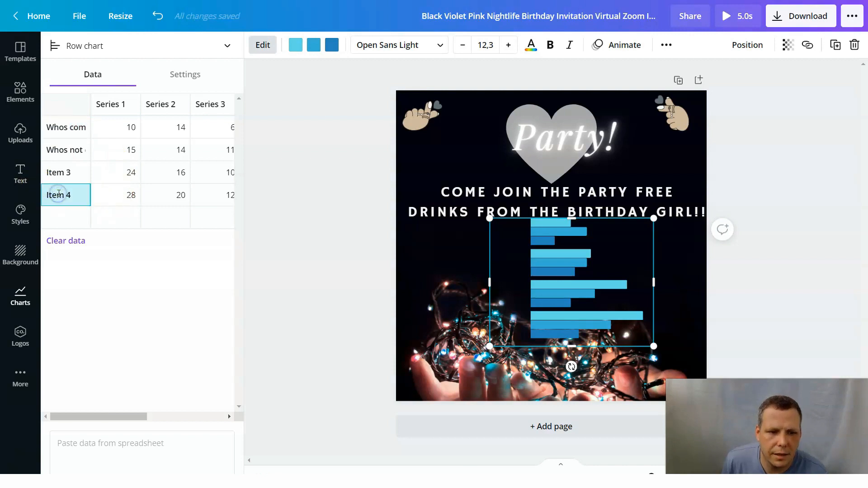
{"action": "right_click", "coordinate": [58, 193]}
{"action": "left_click", "coordinate": [101, 394]}
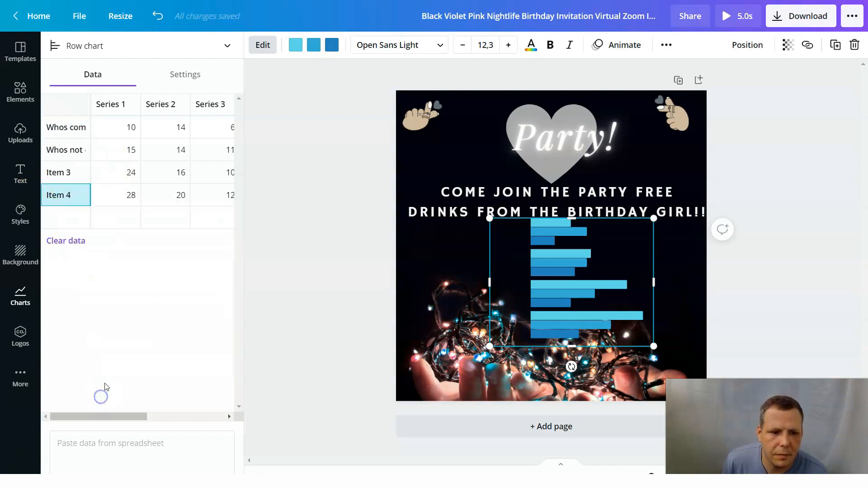
{"action": "left_click", "coordinate": [72, 217]}
{"action": "left_click", "coordinate": [186, 82]}
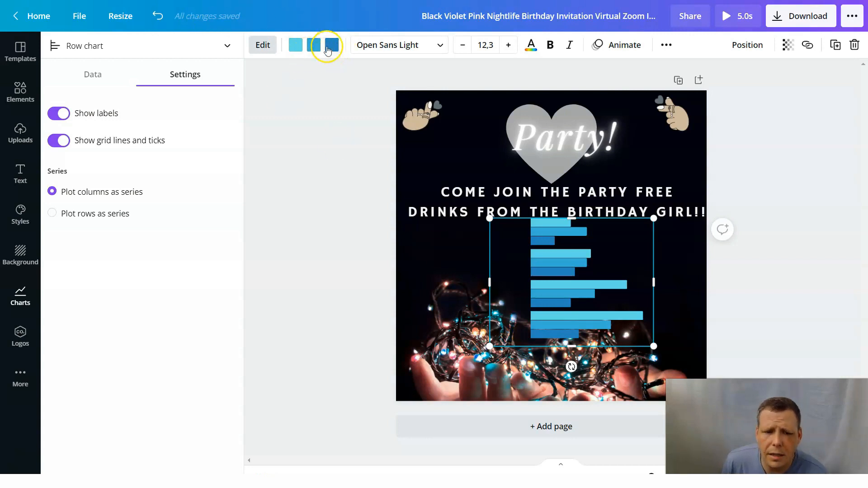
{"action": "left_click", "coordinate": [582, 297]}
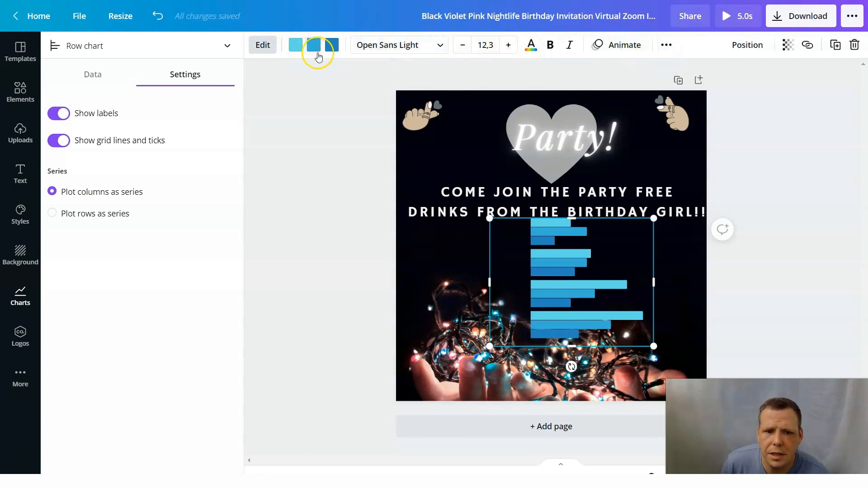
Recolor the row chart's three series bright red, off-white and light purple.
{"action": "left_click", "coordinate": [295, 46]}
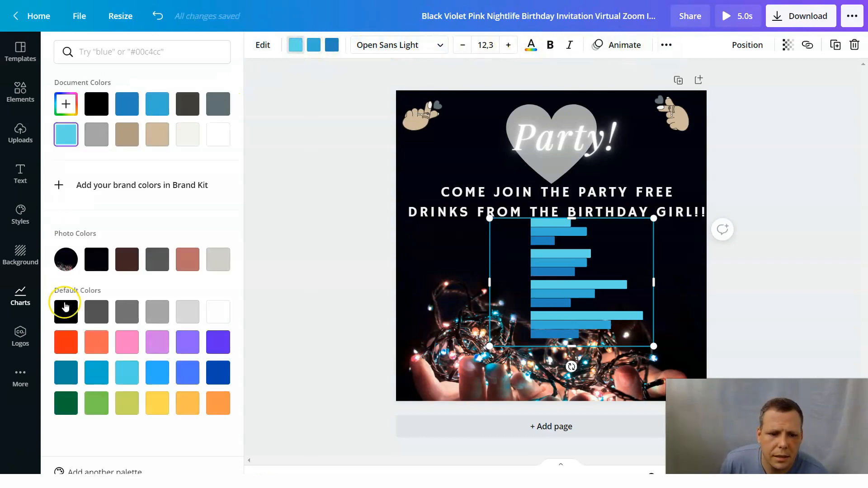
{"action": "left_click", "coordinate": [66, 344]}
{"action": "left_click", "coordinate": [311, 46]}
{"action": "left_click", "coordinate": [309, 50]}
{"action": "left_click", "coordinate": [311, 50]}
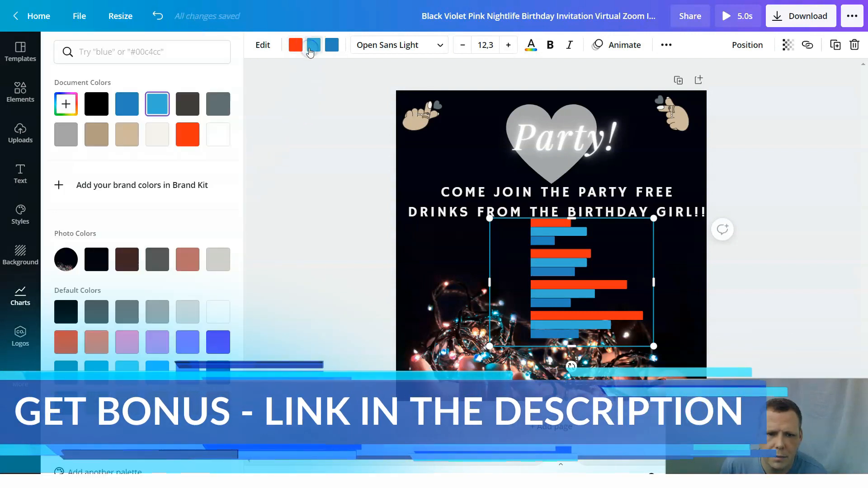
{"action": "left_click", "coordinate": [312, 50]}
{"action": "left_click", "coordinate": [313, 51]}
{"action": "left_click", "coordinate": [336, 45]}
{"action": "left_click", "coordinate": [323, 50]}
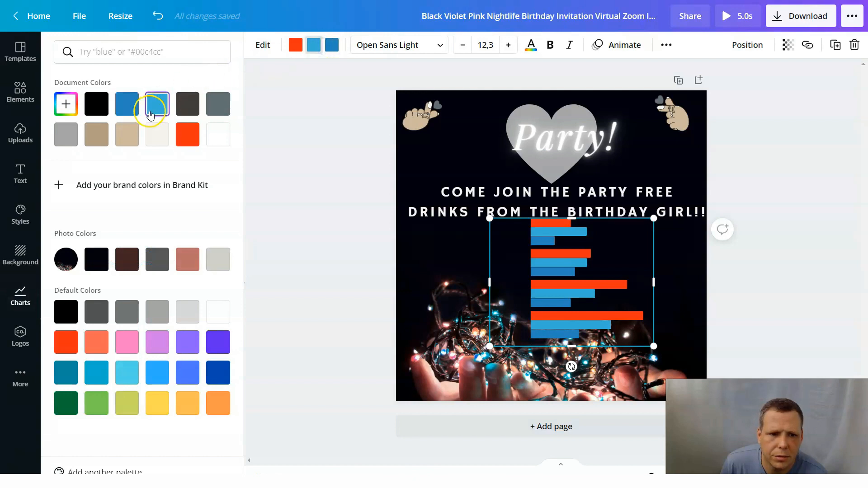
{"action": "left_click", "coordinate": [164, 140]}
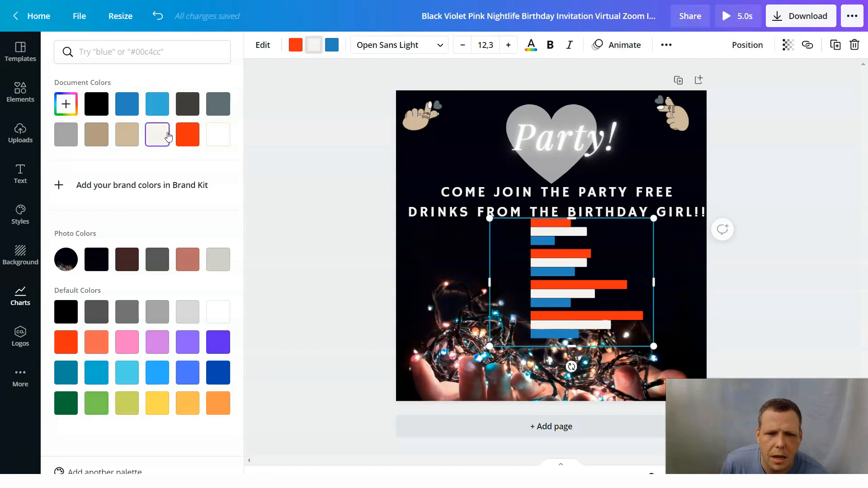
{"action": "left_click", "coordinate": [336, 53]}
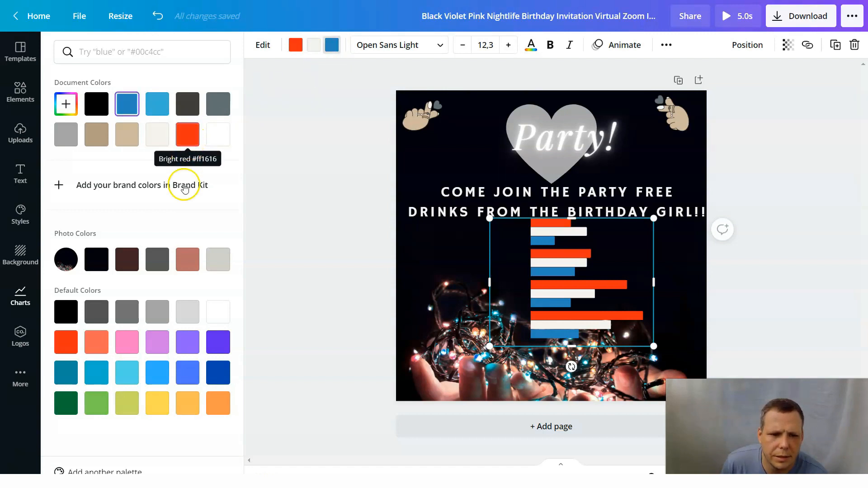
{"action": "left_click", "coordinate": [153, 343]}
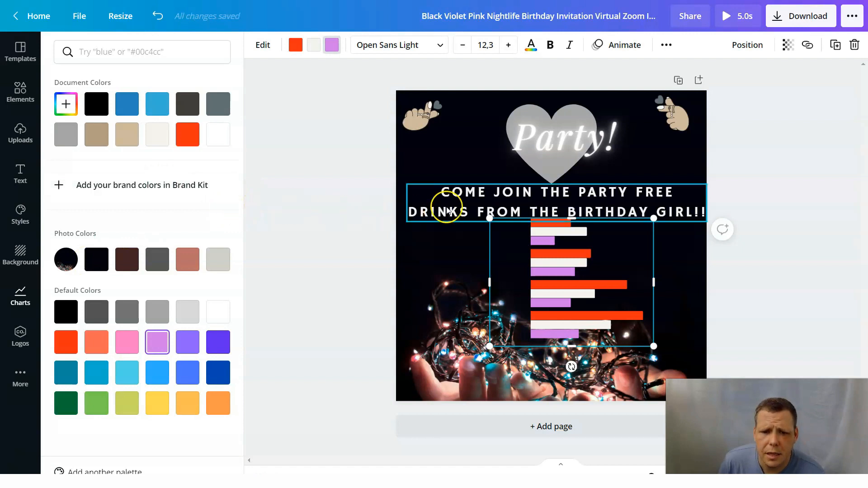
Set the row chart's label font to Buffalo.
{"action": "right_click", "coordinate": [549, 288]}
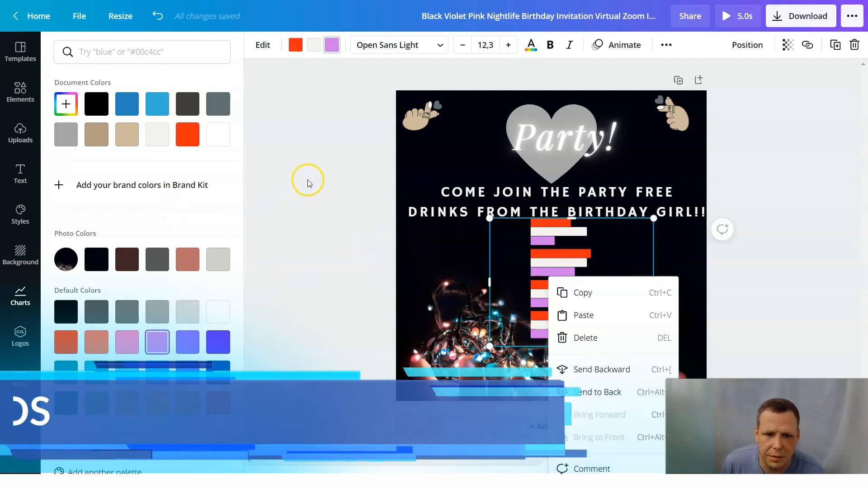
{"action": "left_click", "coordinate": [369, 45]}
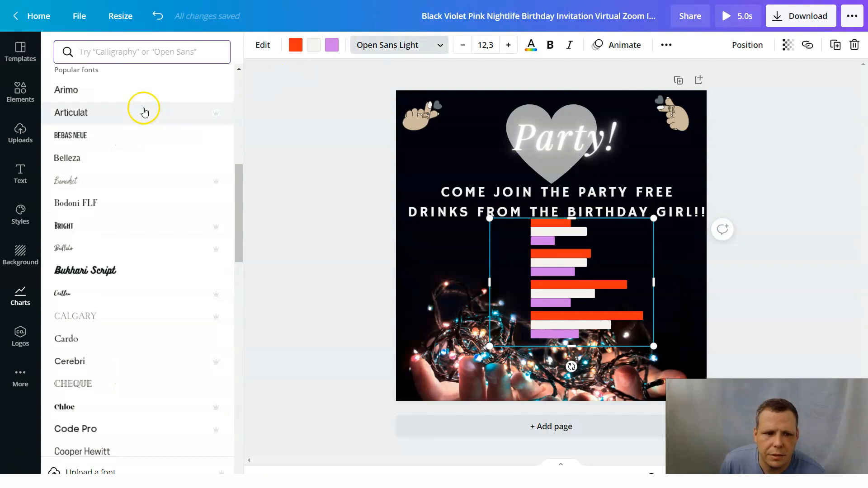
{"action": "left_click", "coordinate": [73, 248]}
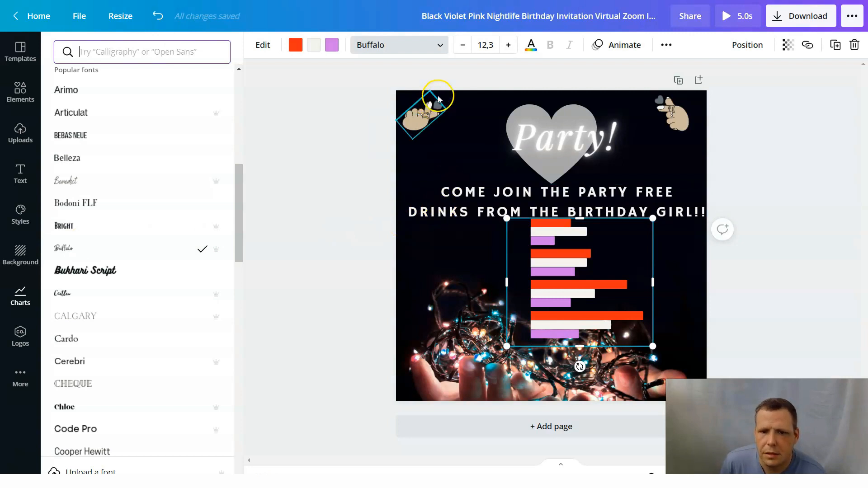
{"action": "left_click", "coordinate": [365, 92]}
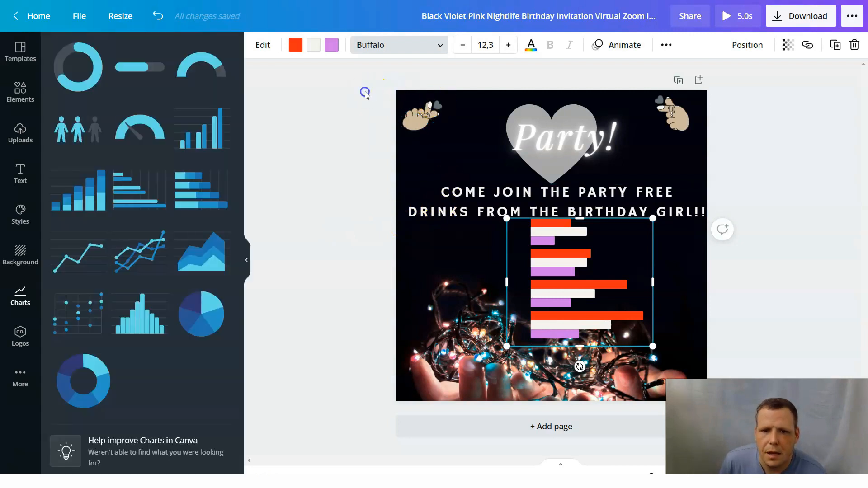
Make the row chart's text off-white and set its font to Arimo.
{"action": "left_click", "coordinate": [532, 45]}
{"action": "left_click", "coordinate": [127, 136]}
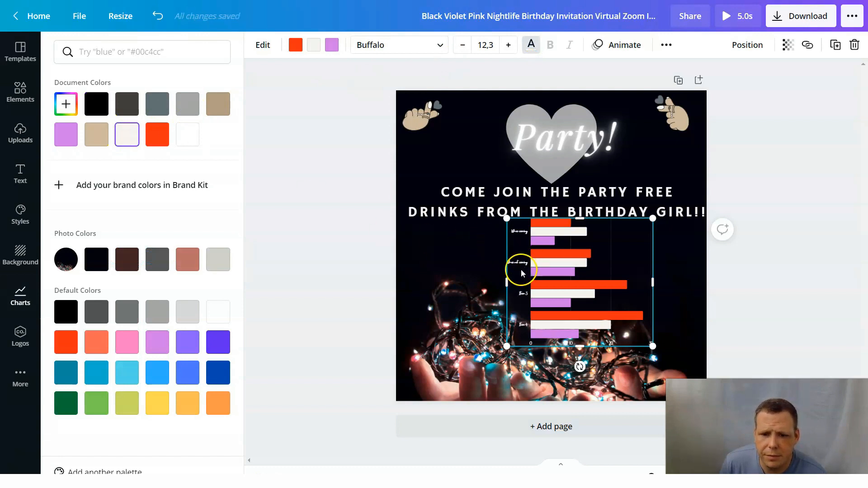
{"action": "left_click", "coordinate": [416, 46]}
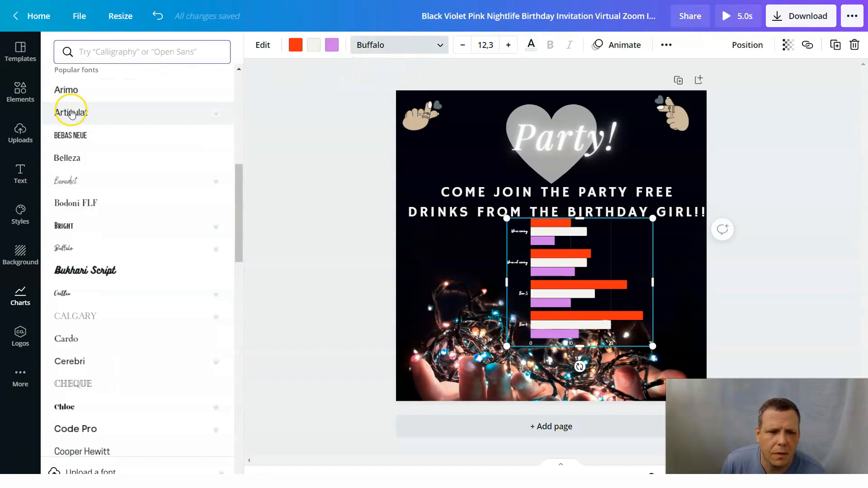
{"action": "left_click", "coordinate": [82, 90]}
Enlarge the row chart by stretching it to the left and downward over the lights photo.
{"action": "left_click_drag", "start_coordinate": [507, 282], "coordinate": [452, 280]}
{"action": "left_click_drag", "start_coordinate": [564, 351], "coordinate": [553, 368]}
{"action": "left_click", "coordinate": [322, 205]}
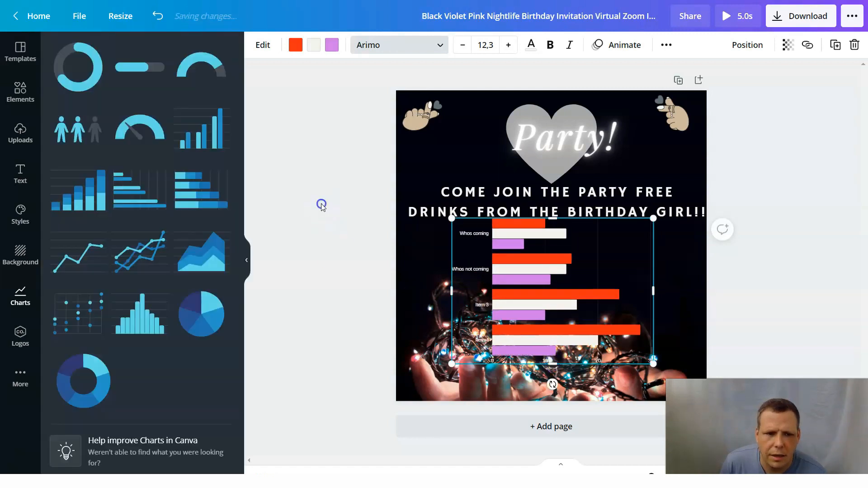
Set the Series 1 values to 100 for "Whos coming" and 500 for "Whos not coming".
{"action": "left_click", "coordinate": [525, 287]}
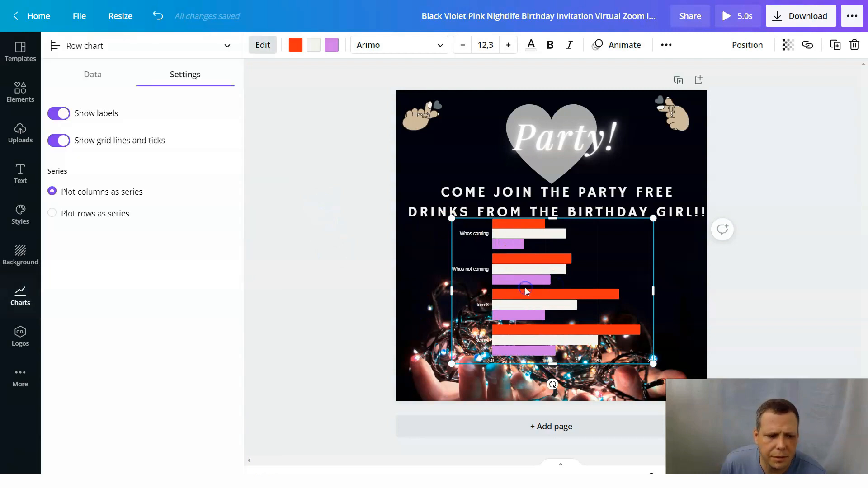
{"action": "left_click", "coordinate": [94, 78]}
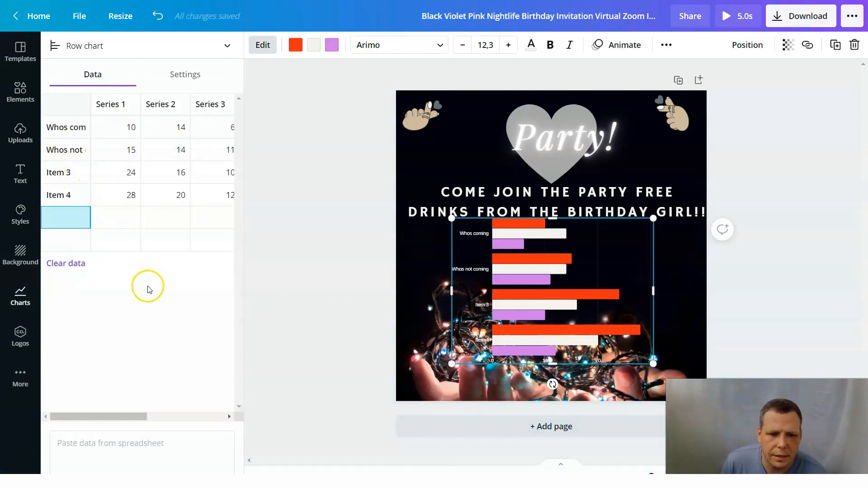
{"action": "left_click", "coordinate": [231, 416]}
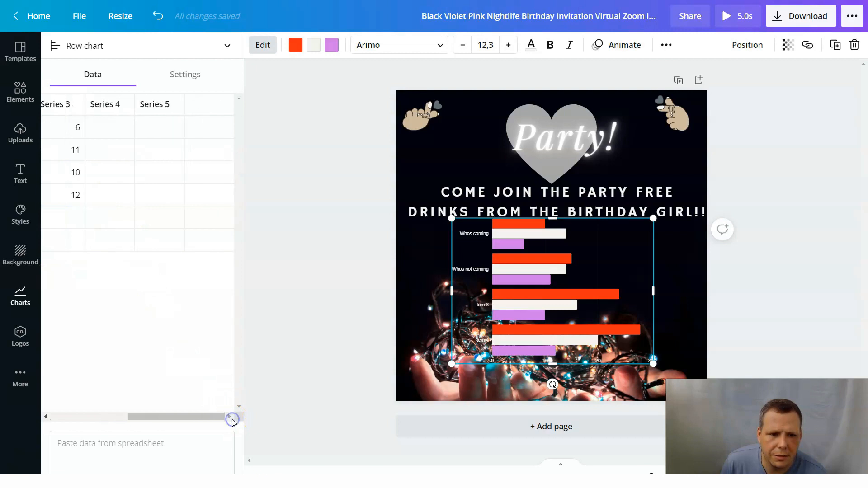
{"action": "left_click_drag", "start_coordinate": [223, 419], "coordinate": [52, 407]}
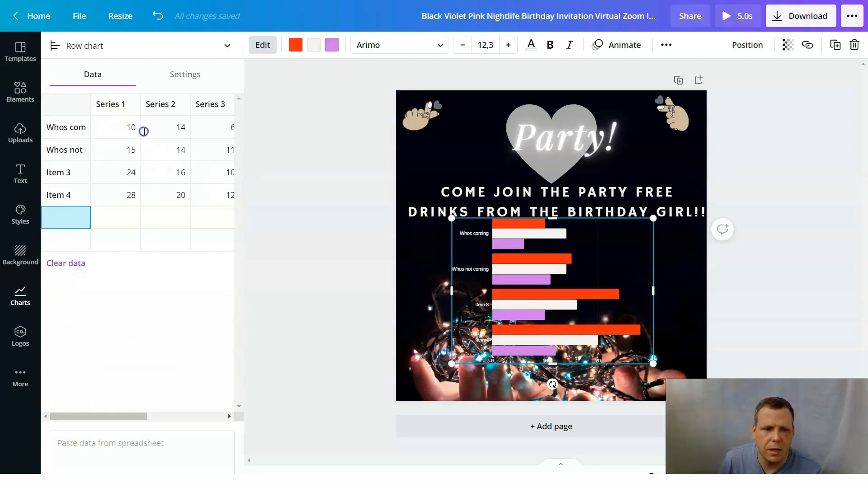
{"action": "left_click", "coordinate": [143, 129]}
{"action": "left_click", "coordinate": [129, 135]}
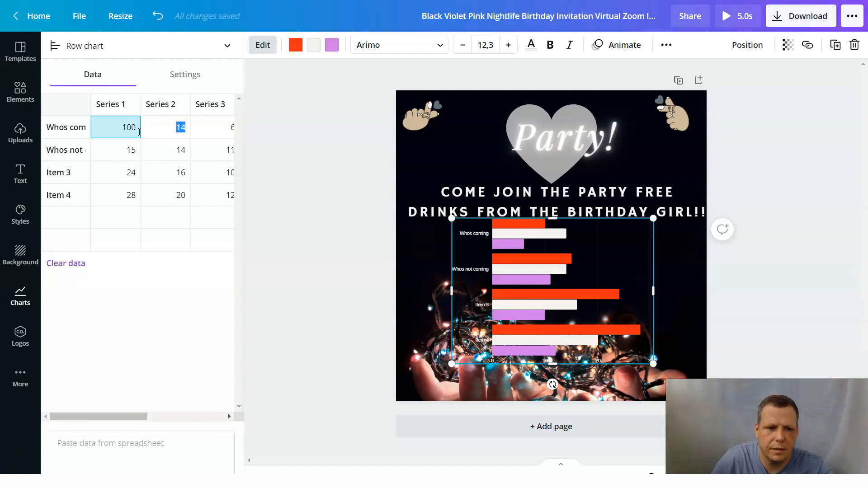
{"action": "left_click", "coordinate": [124, 147]}
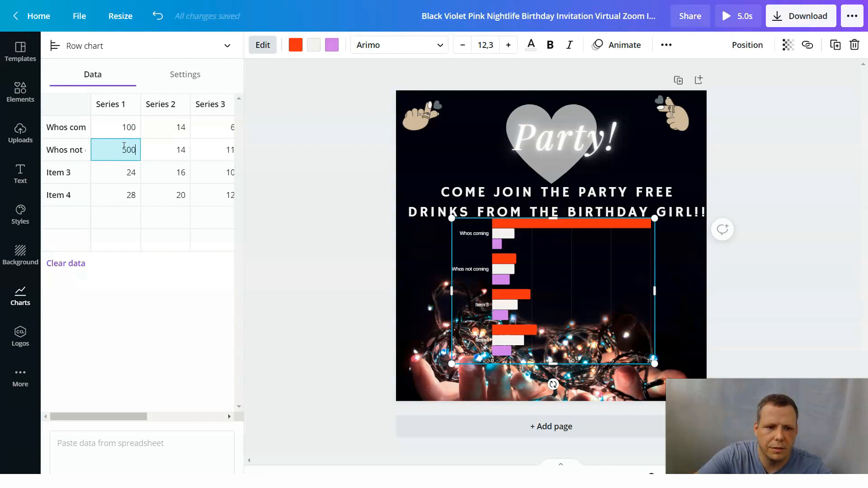
{"action": "left_click", "coordinate": [255, 259]}
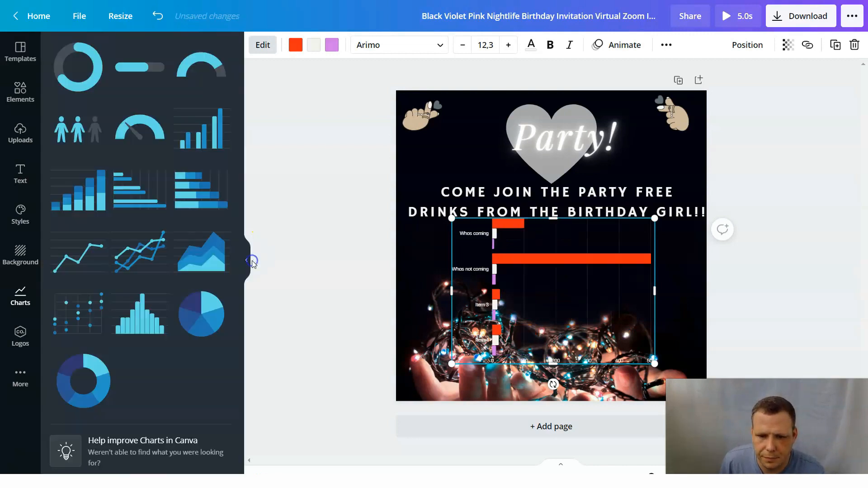
{"action": "left_click", "coordinate": [358, 331]}
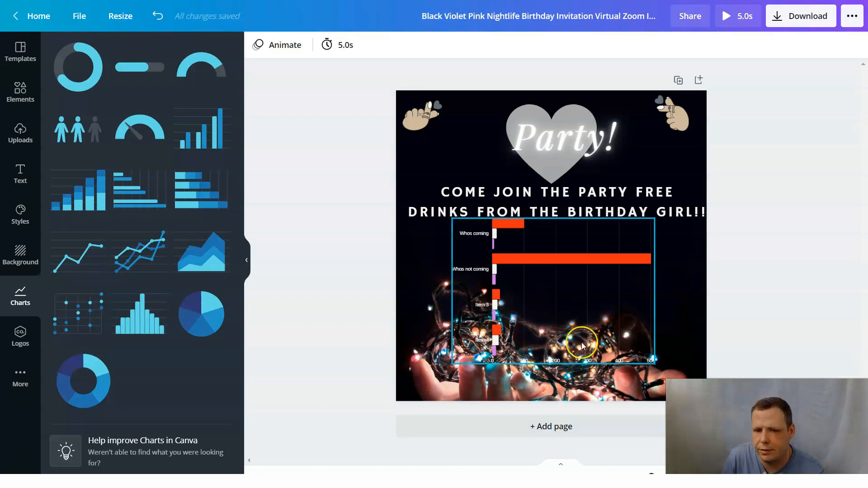
Try the row chart's data as a line chart.
{"action": "left_click", "coordinate": [530, 280]}
{"action": "left_click", "coordinate": [564, 314]}
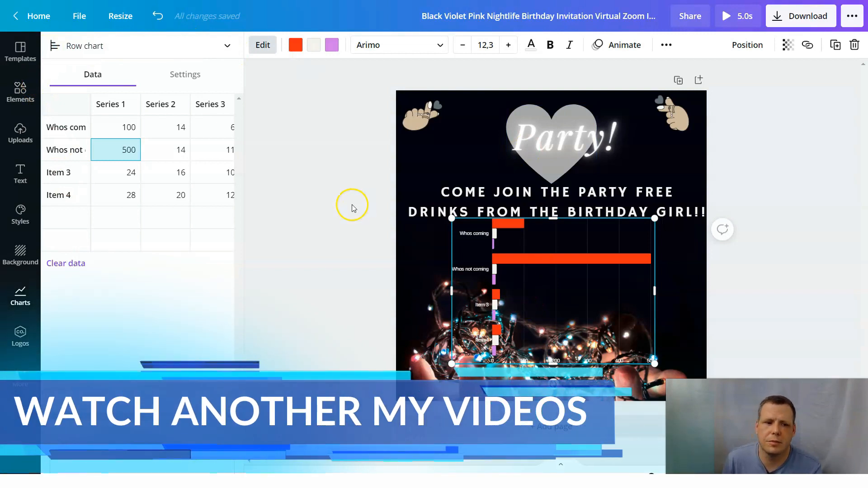
{"action": "left_click", "coordinate": [116, 45]}
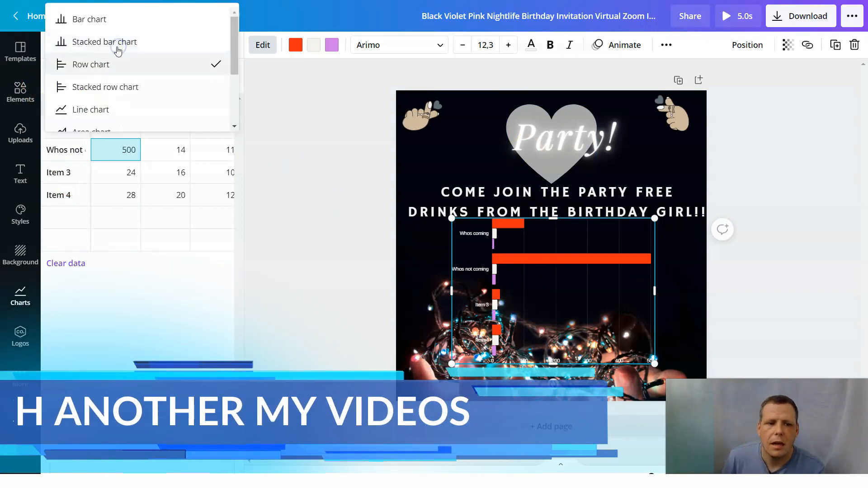
{"action": "scroll", "coordinate": [120, 81], "scroll_direction": "down", "scroll_amount": 2}
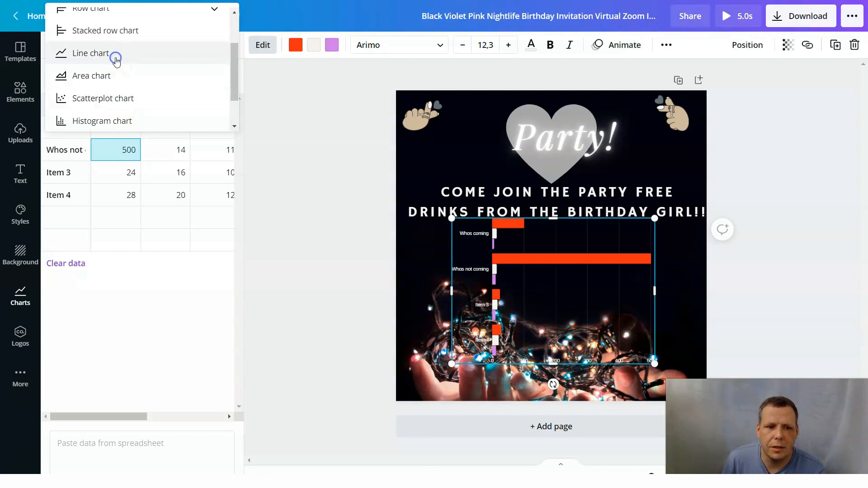
{"action": "left_click", "coordinate": [116, 61]}
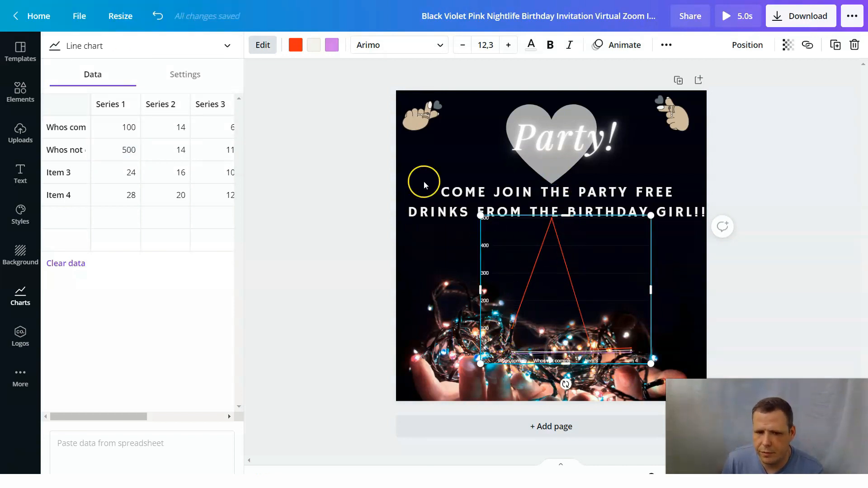
Try the chart data as a scatterplot chart and as a donut chart.
{"action": "left_click", "coordinate": [198, 47]}
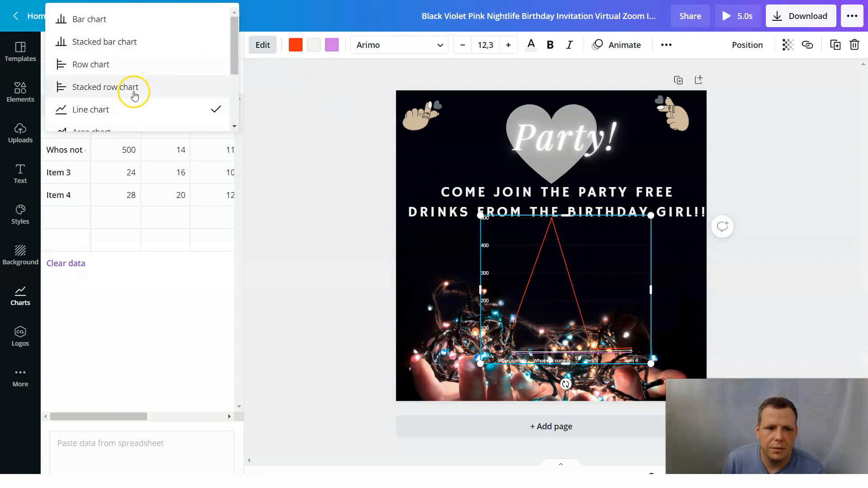
{"action": "scroll", "coordinate": [134, 95], "scroll_direction": "down", "scroll_amount": 2}
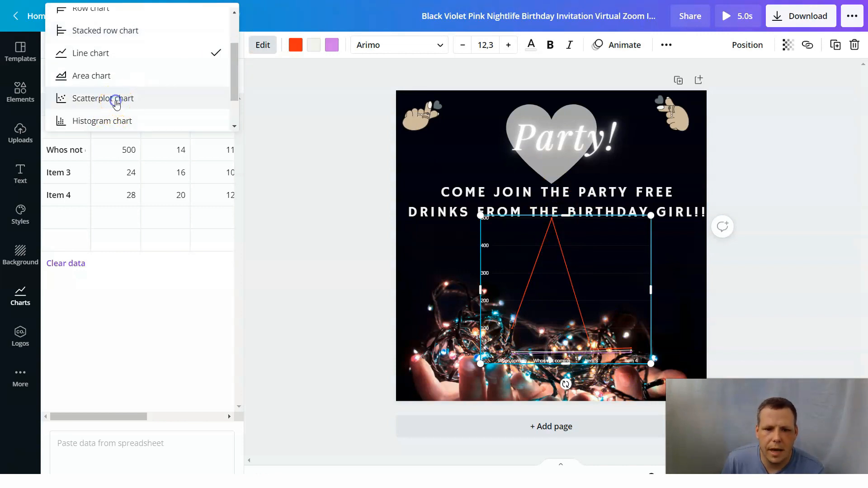
{"action": "left_click", "coordinate": [117, 99]}
{"action": "left_click", "coordinate": [131, 50]}
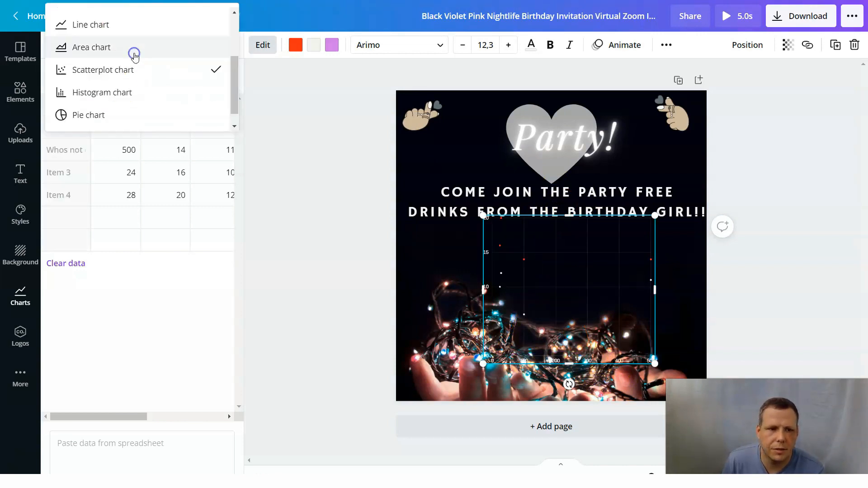
{"action": "scroll", "coordinate": [119, 111], "scroll_direction": "down", "scroll_amount": 1}
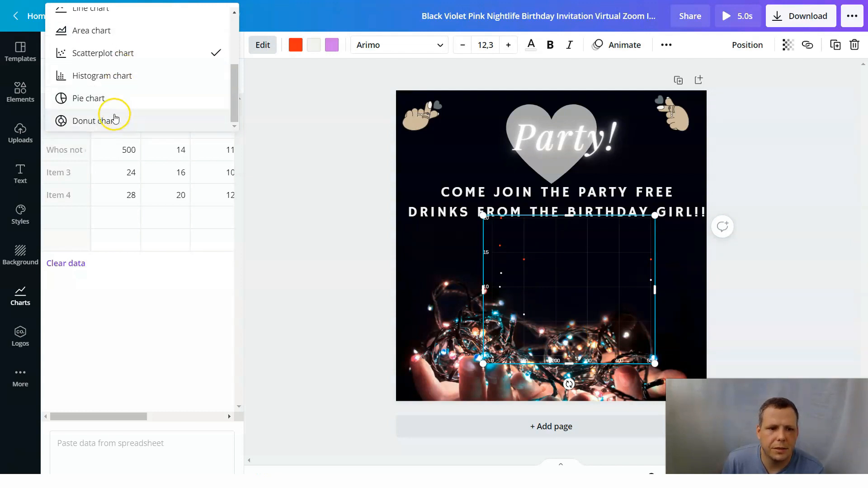
{"action": "left_click", "coordinate": [103, 121]}
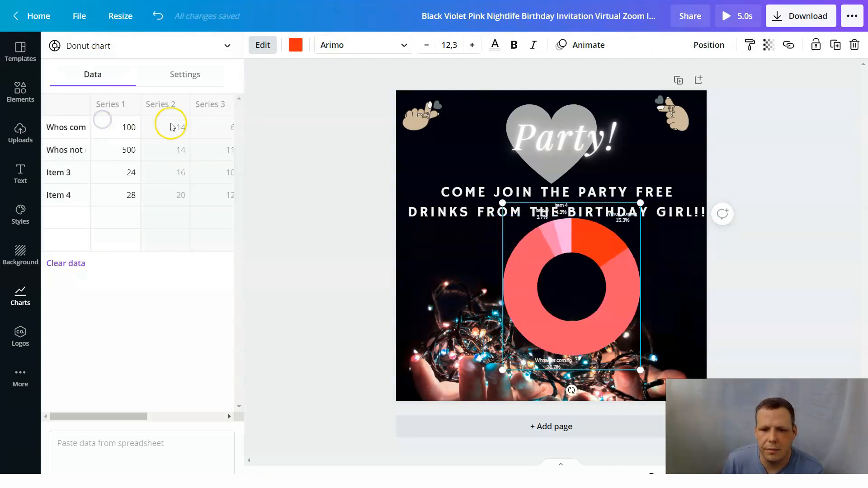
Try the chart data as a histogram chart.
{"action": "left_click", "coordinate": [174, 44]}
{"action": "scroll", "coordinate": [137, 100], "scroll_direction": "up", "scroll_amount": 3}
{"action": "scroll", "coordinate": [137, 100], "scroll_direction": "down", "scroll_amount": 1}
{"action": "left_click", "coordinate": [129, 119]}
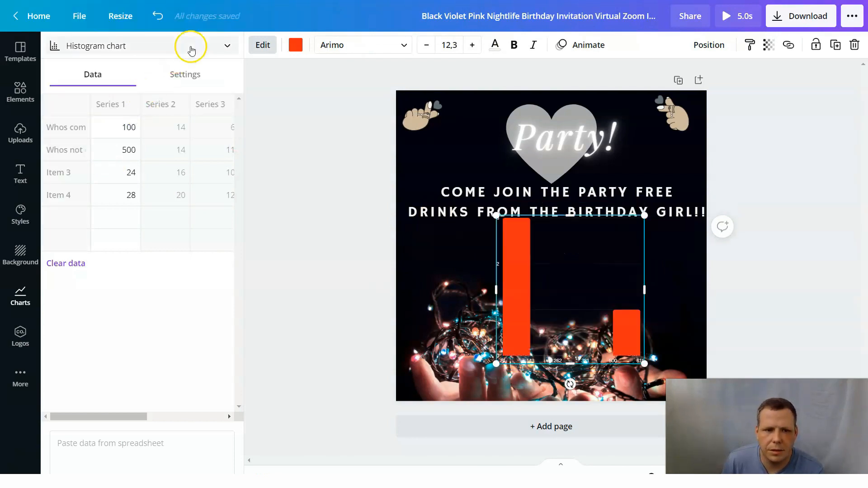
Change the chart to a bar chart and move it to the lower left area of the invitation.
{"action": "left_click", "coordinate": [190, 43]}
{"action": "scroll", "coordinate": [176, 70], "scroll_direction": "up", "scroll_amount": 3}
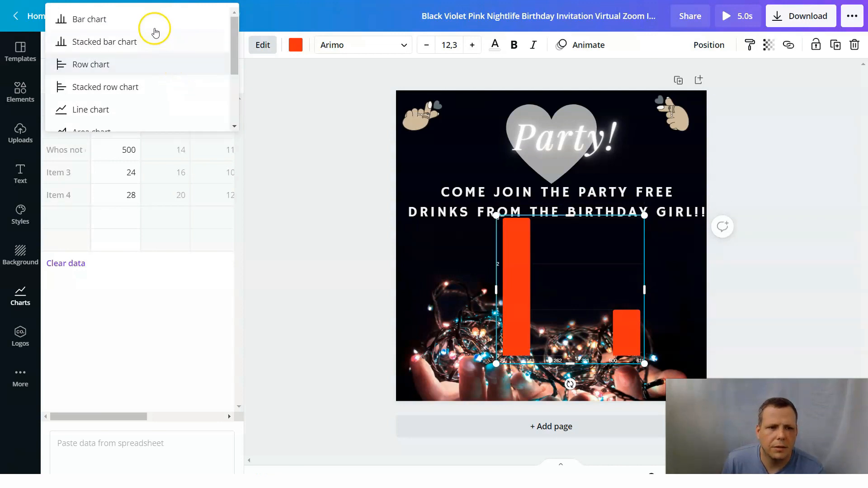
{"action": "left_click", "coordinate": [152, 18]}
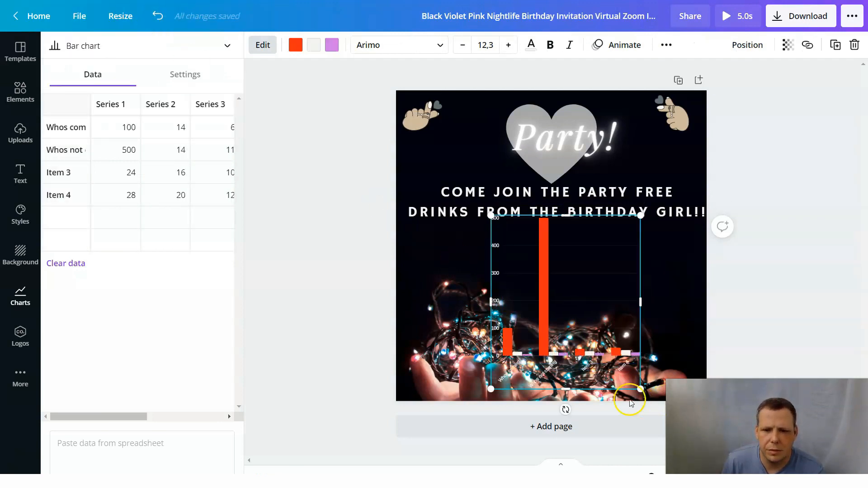
{"action": "left_click_drag", "start_coordinate": [530, 301], "coordinate": [460, 307]}
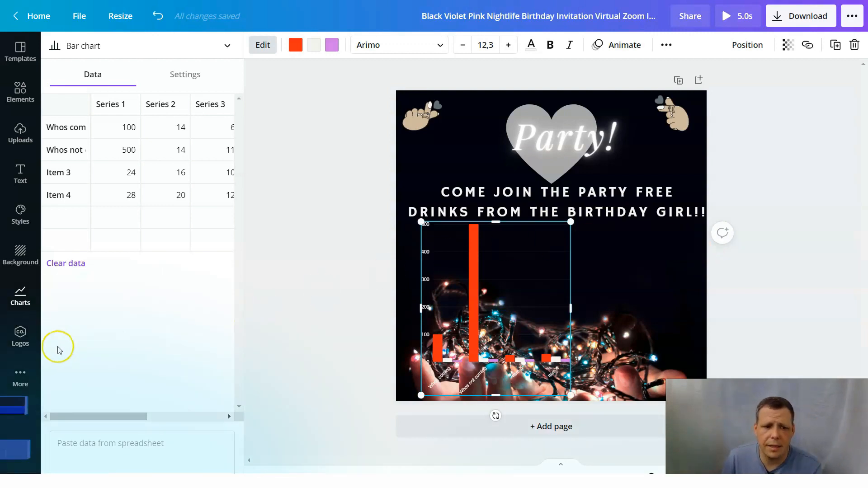
Check the uploaded logos, then open the audio library and move the bar chart up to the middle of the invitation.
{"action": "left_click", "coordinate": [15, 345]}
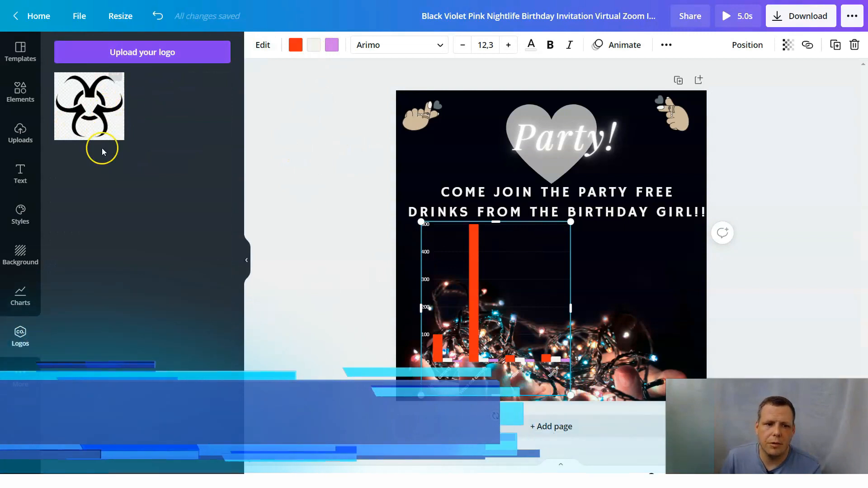
{"action": "left_click", "coordinate": [18, 382]}
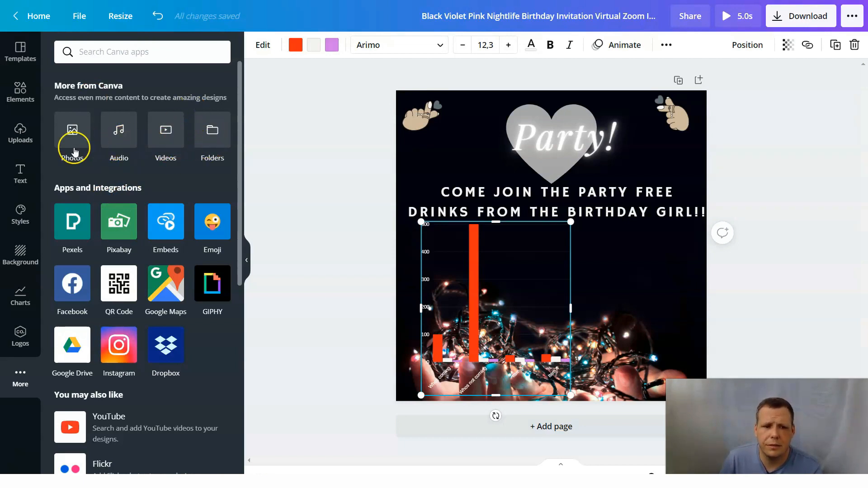
{"action": "left_click", "coordinate": [119, 132]}
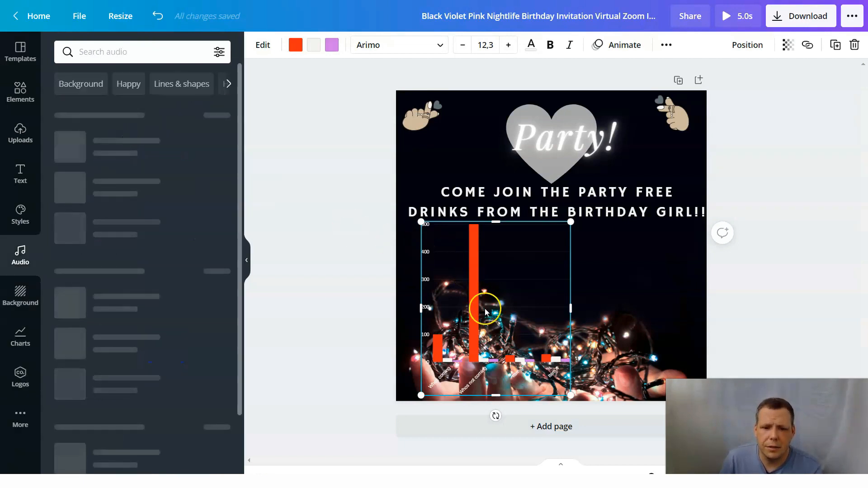
{"action": "left_click_drag", "start_coordinate": [496, 333], "coordinate": [555, 270]}
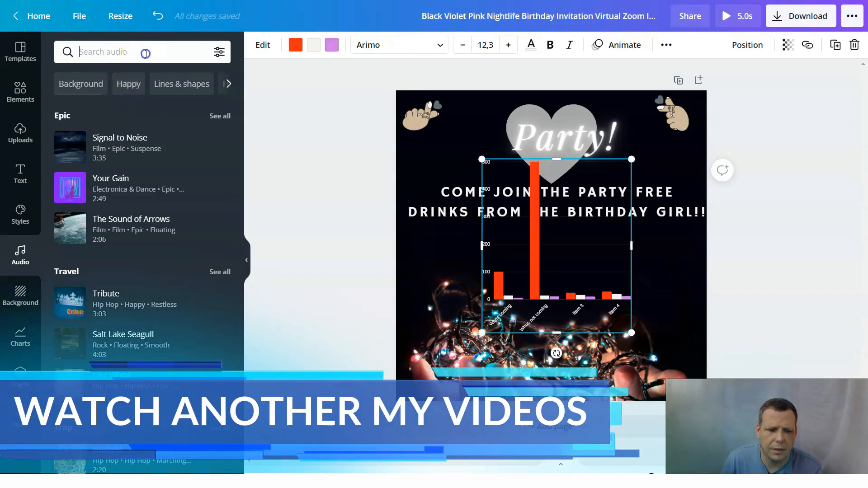
Add the track Pine from the Piano category to the invitation.
{"action": "scroll", "coordinate": [143, 307], "scroll_direction": "down", "scroll_amount": 5}
{"action": "scroll", "coordinate": [140, 316], "scroll_direction": "down", "scroll_amount": 5}
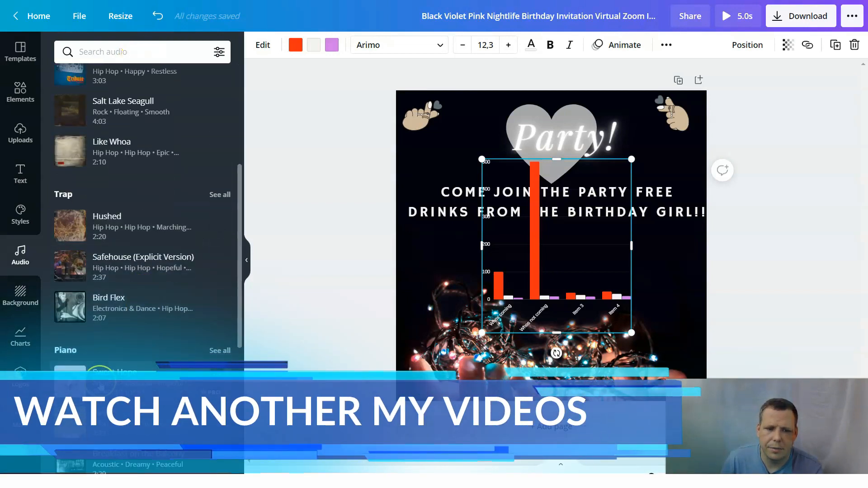
{"action": "left_click_drag", "start_coordinate": [117, 203], "coordinate": [535, 360]}
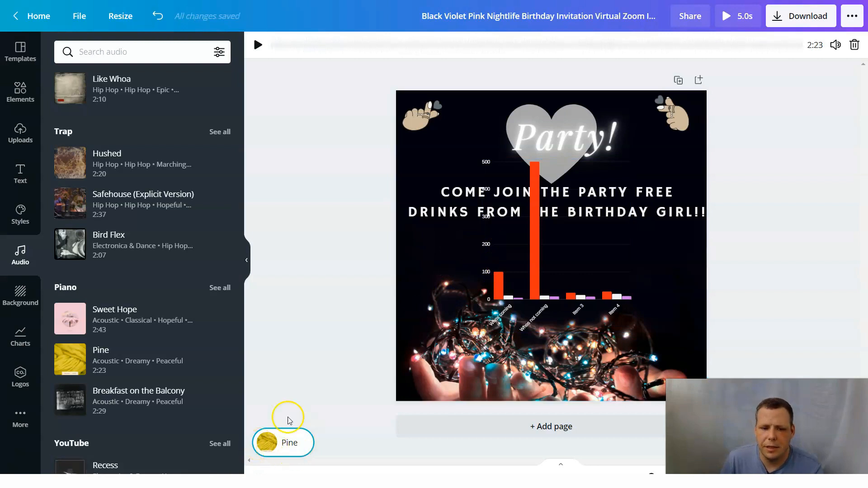
Replace the invitation's music with the track 40 Love from the YouTube category.
{"action": "scroll", "coordinate": [142, 386], "scroll_direction": "down", "scroll_amount": 3}
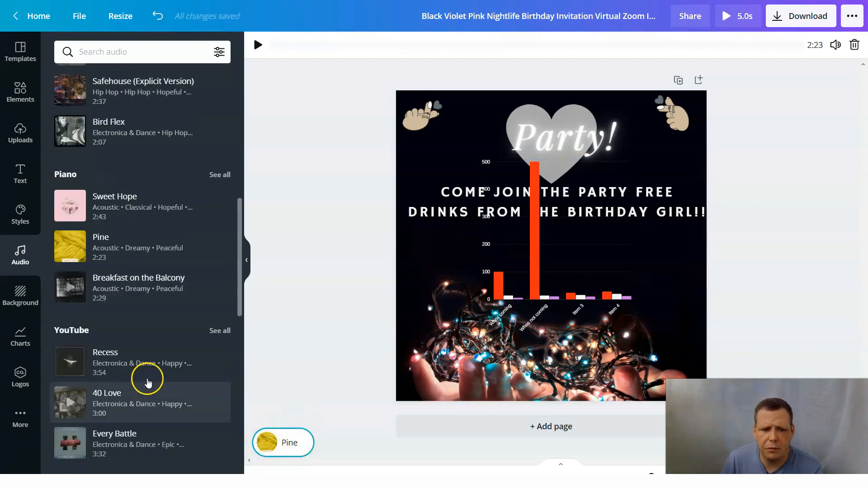
{"action": "scroll", "coordinate": [138, 355], "scroll_direction": "up", "scroll_amount": 3}
{"action": "scroll", "coordinate": [138, 355], "scroll_direction": "down", "scroll_amount": 3}
{"action": "left_click", "coordinate": [138, 423]}
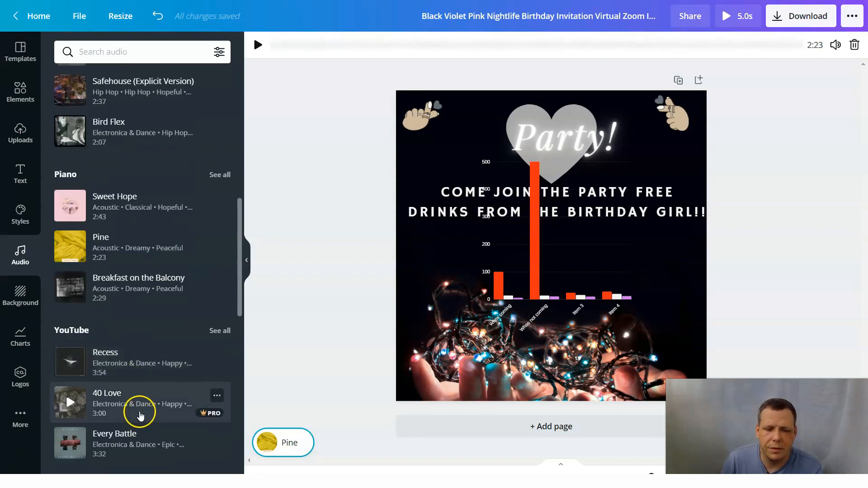
{"action": "left_click_drag", "start_coordinate": [134, 410], "coordinate": [518, 347]}
{"action": "left_click", "coordinate": [550, 352]}
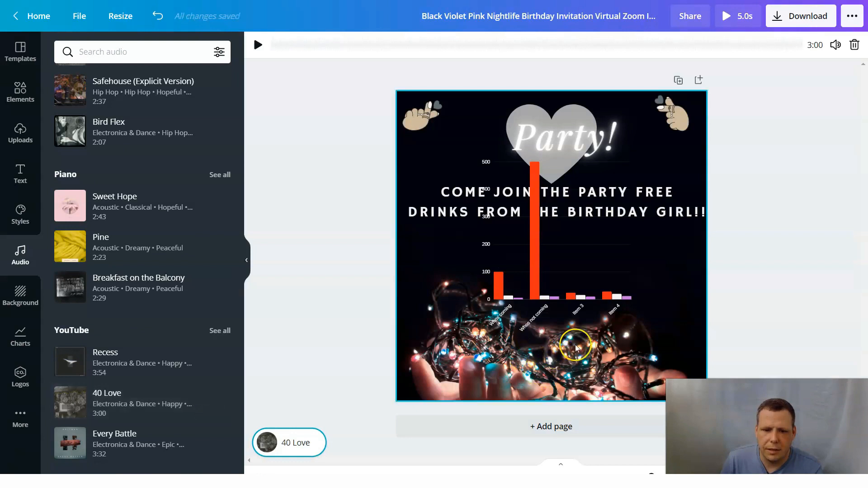
{"action": "left_click_drag", "start_coordinate": [162, 285], "coordinate": [106, 295]}
{"action": "scroll", "coordinate": [107, 298], "scroll_direction": "down", "scroll_amount": 4}
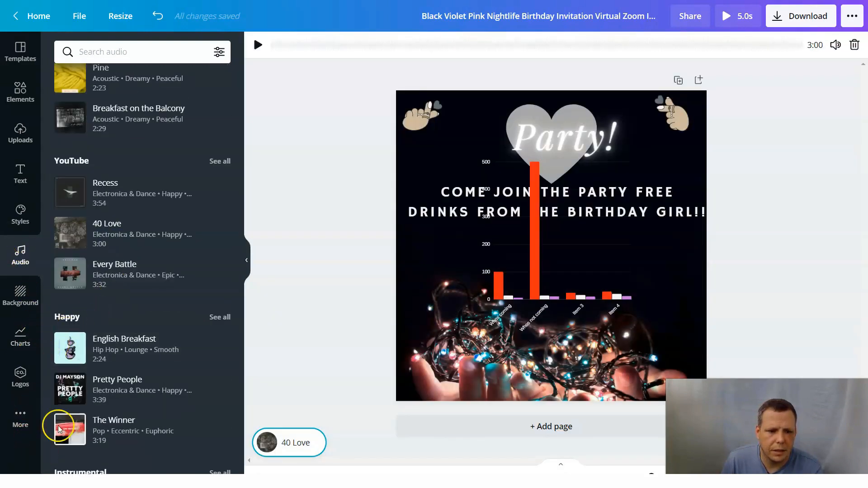
{"action": "scroll", "coordinate": [131, 343], "scroll_direction": "down", "scroll_amount": 3}
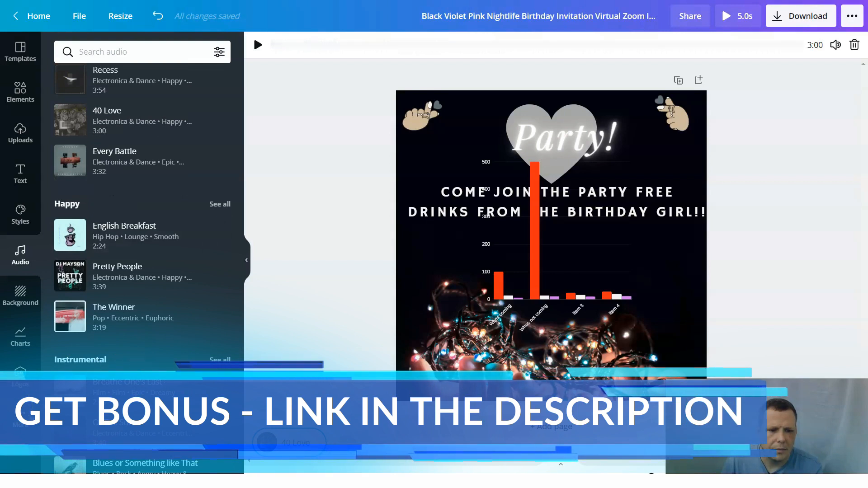
Try the recently used push-up video over the lower part of the invitation at about 864 by 435, and delete it.
{"action": "left_click", "coordinate": [20, 423]}
{"action": "left_click", "coordinate": [117, 136]}
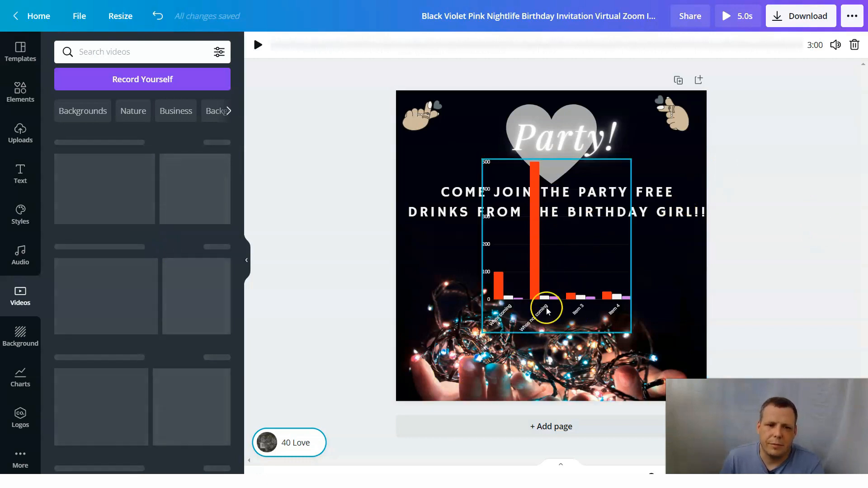
{"action": "left_click_drag", "start_coordinate": [145, 172], "coordinate": [566, 328]}
{"action": "left_click", "coordinate": [603, 357]}
{"action": "left_click_drag", "start_coordinate": [548, 295], "coordinate": [556, 266]}
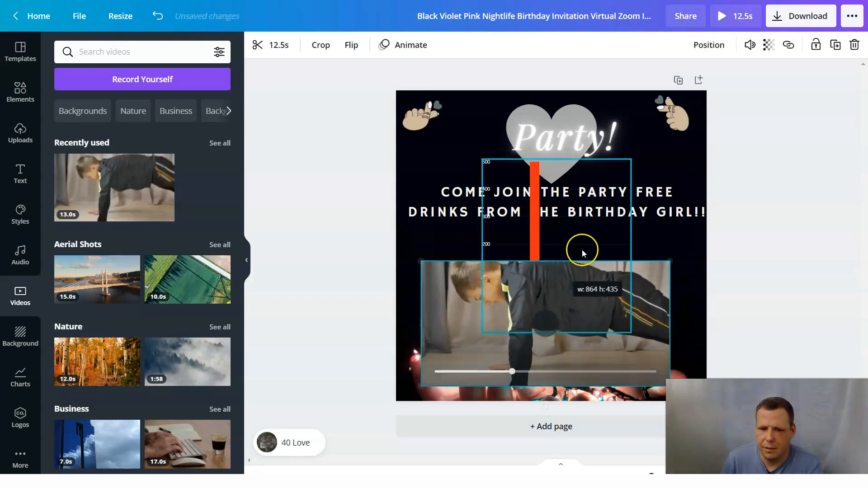
{"action": "right_click", "coordinate": [585, 311]}
{"action": "left_click", "coordinate": [615, 307]}
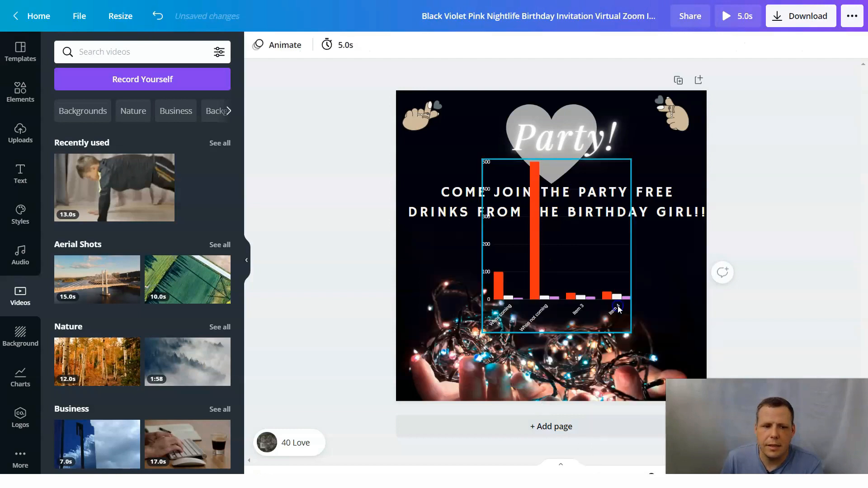